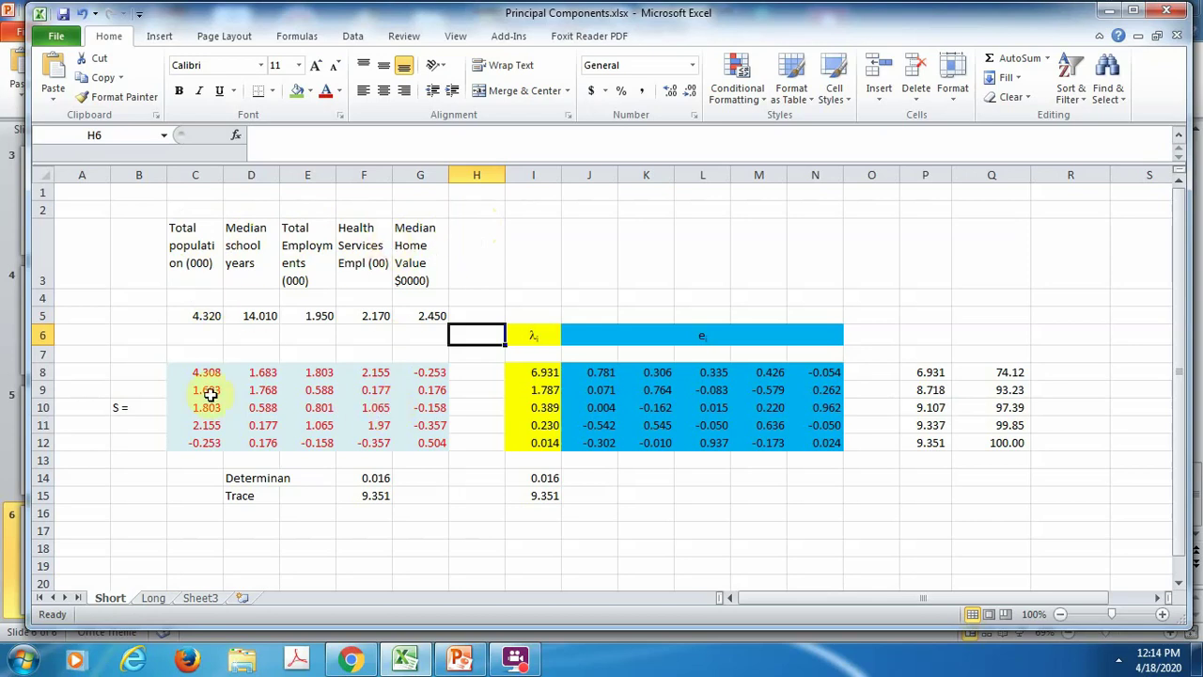
# Examine the covariance matrix S in C8:G12 and each variance along its diagonal, from C8 to G12.
pyautogui.moveTo(194, 373); pyautogui.dragTo(401, 438)
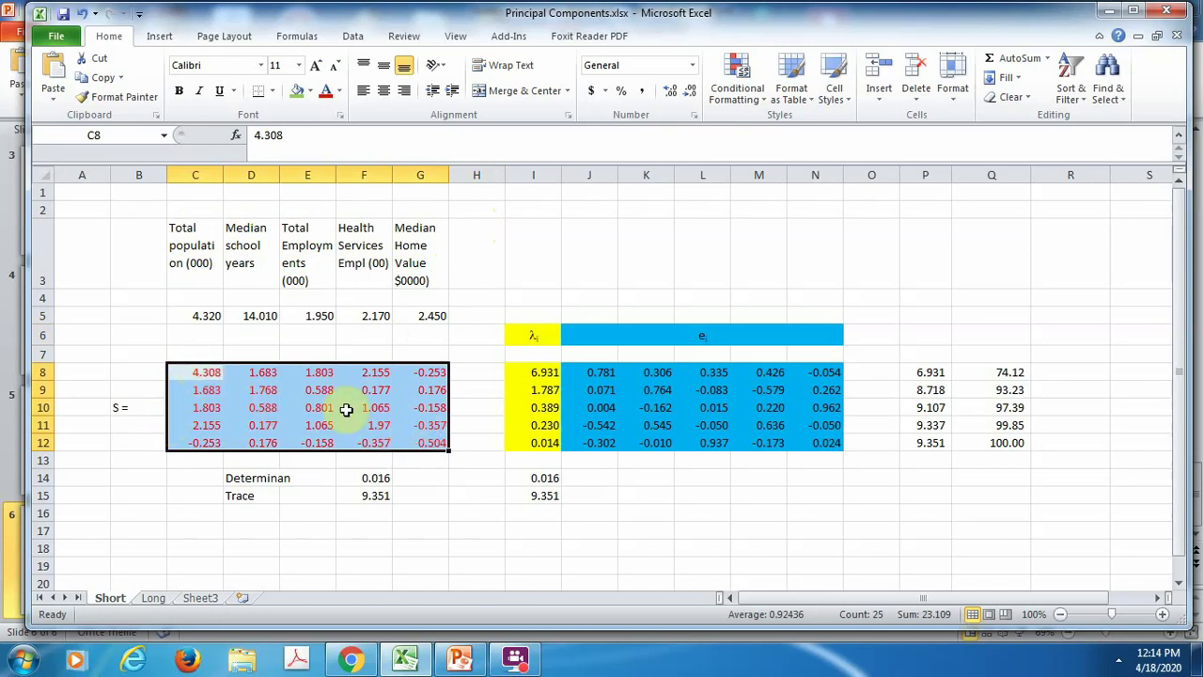
pyautogui.click(213, 376)
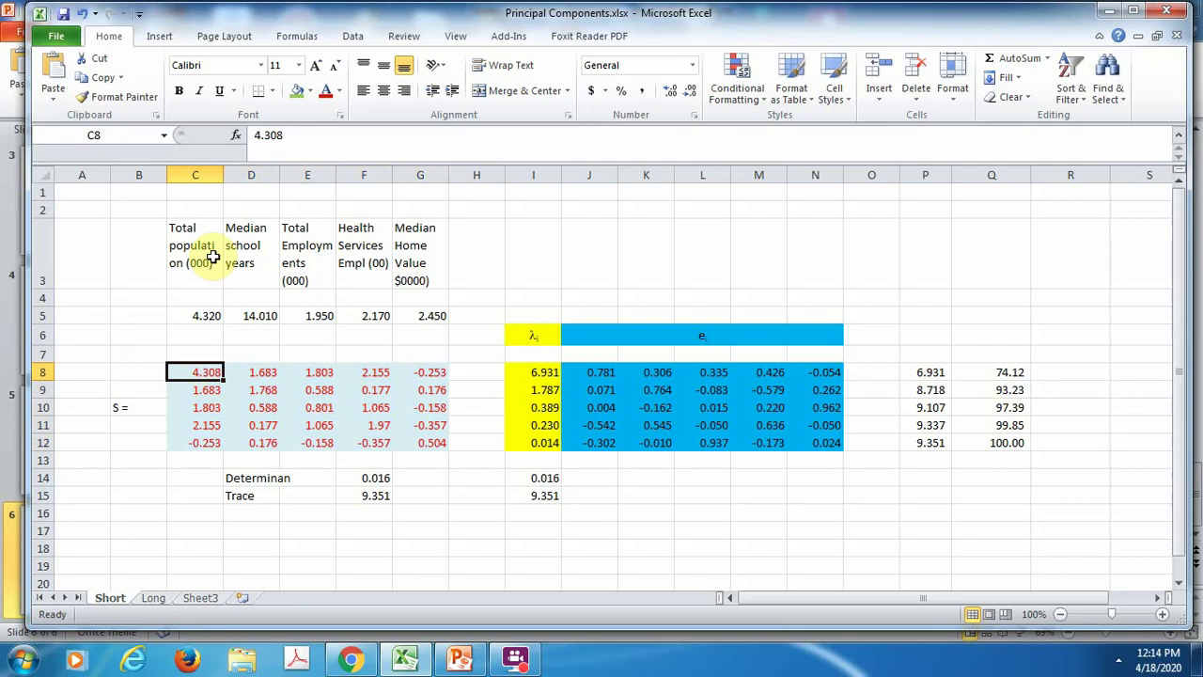
pyautogui.click(254, 393)
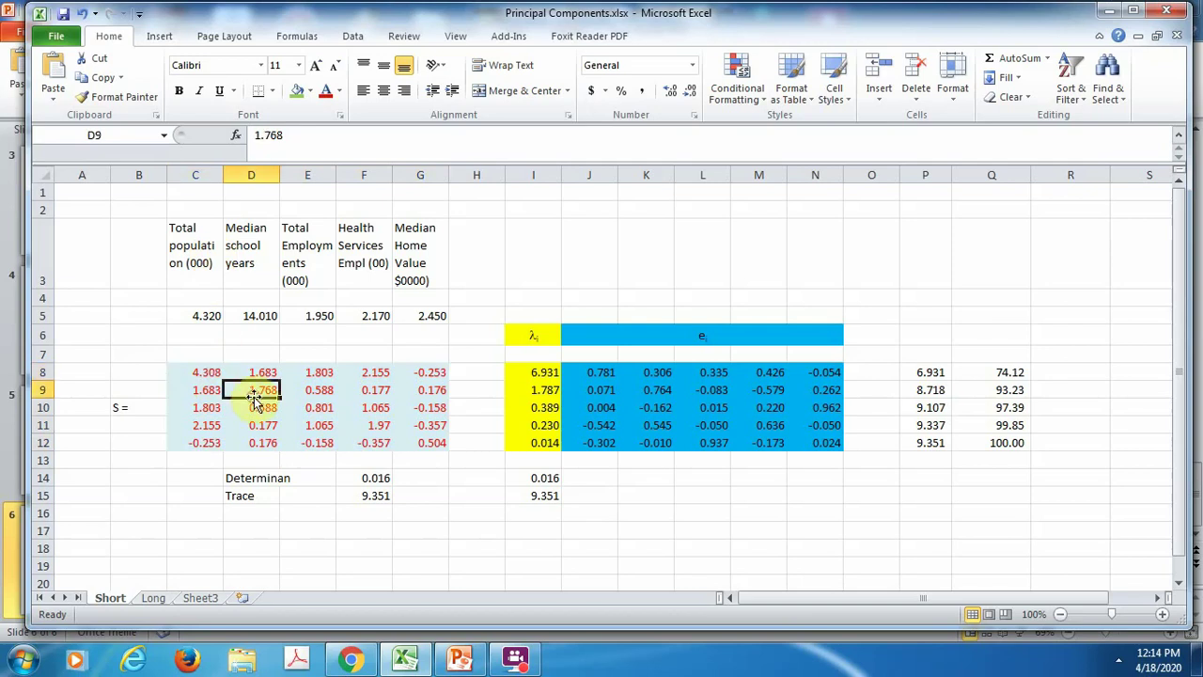
pyautogui.click(319, 411)
pyautogui.click(376, 429)
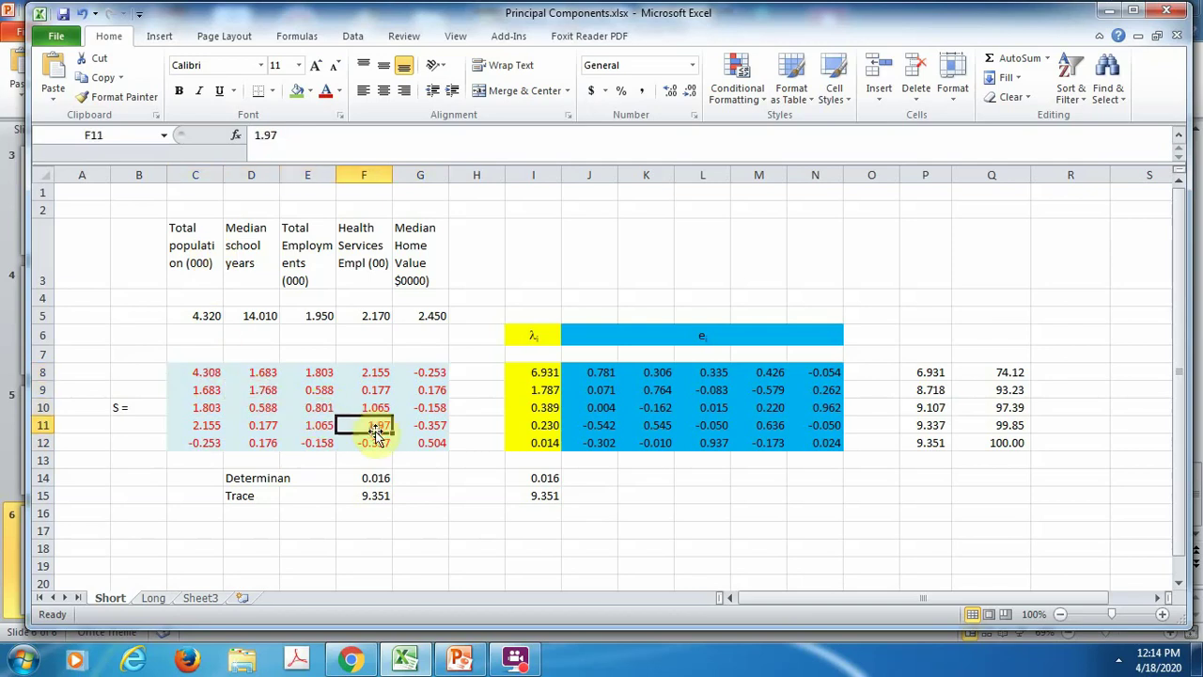
pyautogui.click(428, 445)
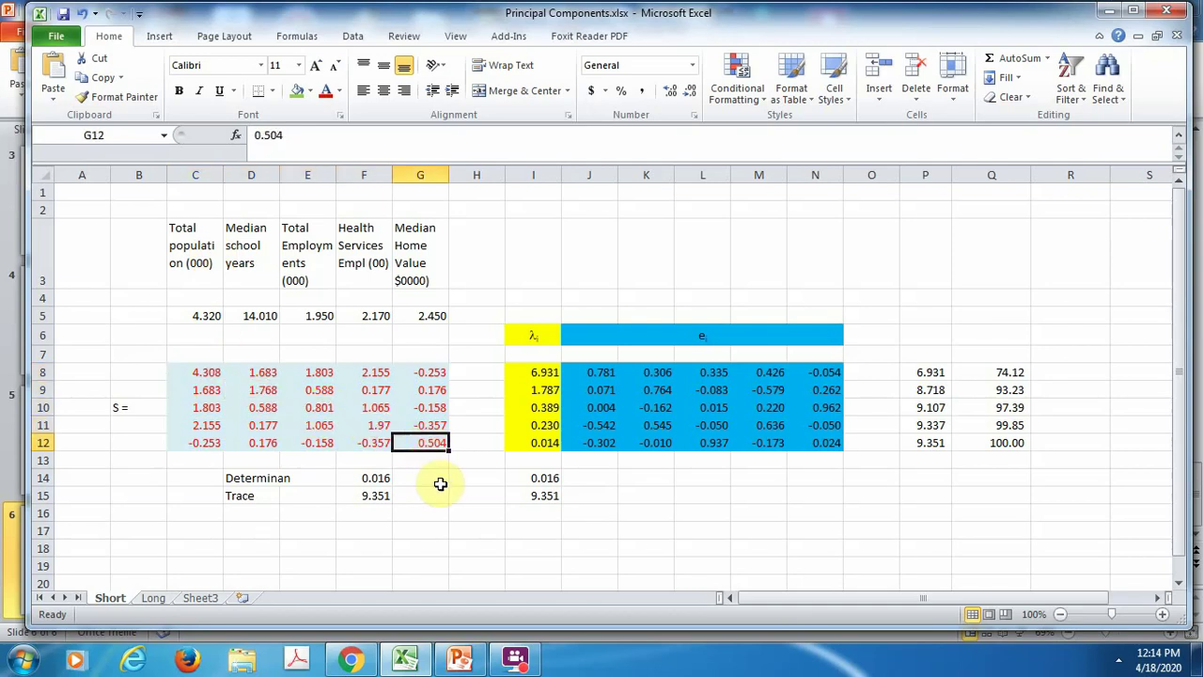
# Inspect the determinant formula in F14 and the trace formula in F15 without changing them.
pyautogui.click(383, 480)
pyautogui.doubleClick(383, 479)
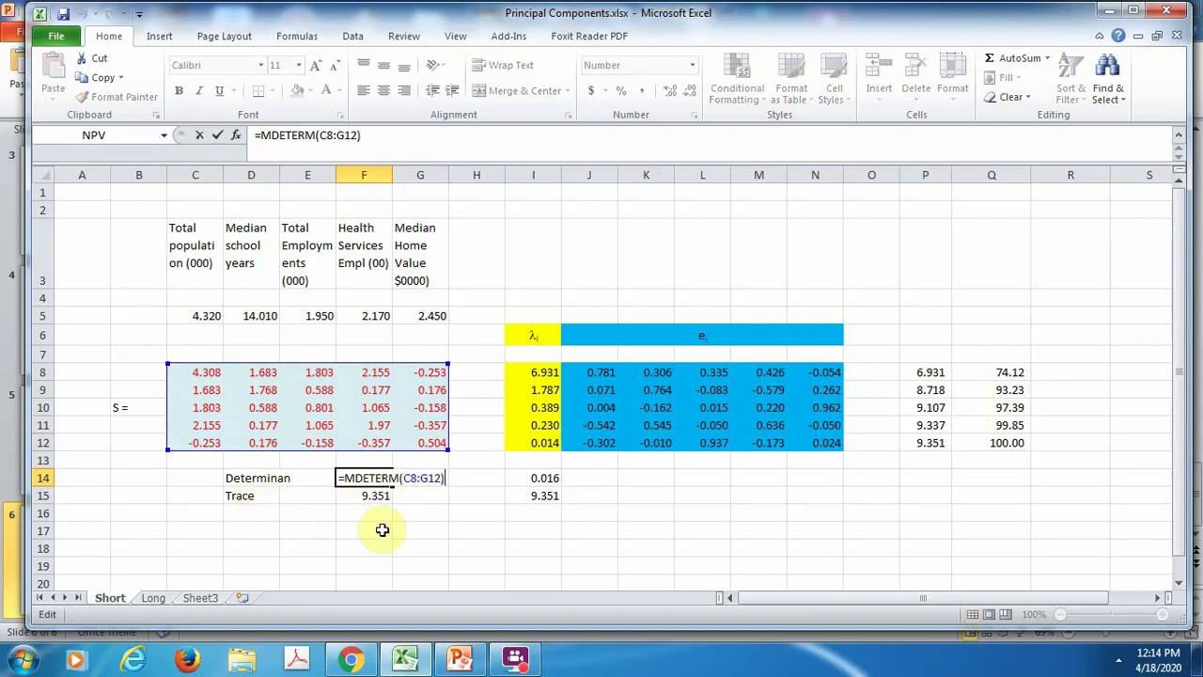
pyautogui.press('Escape')
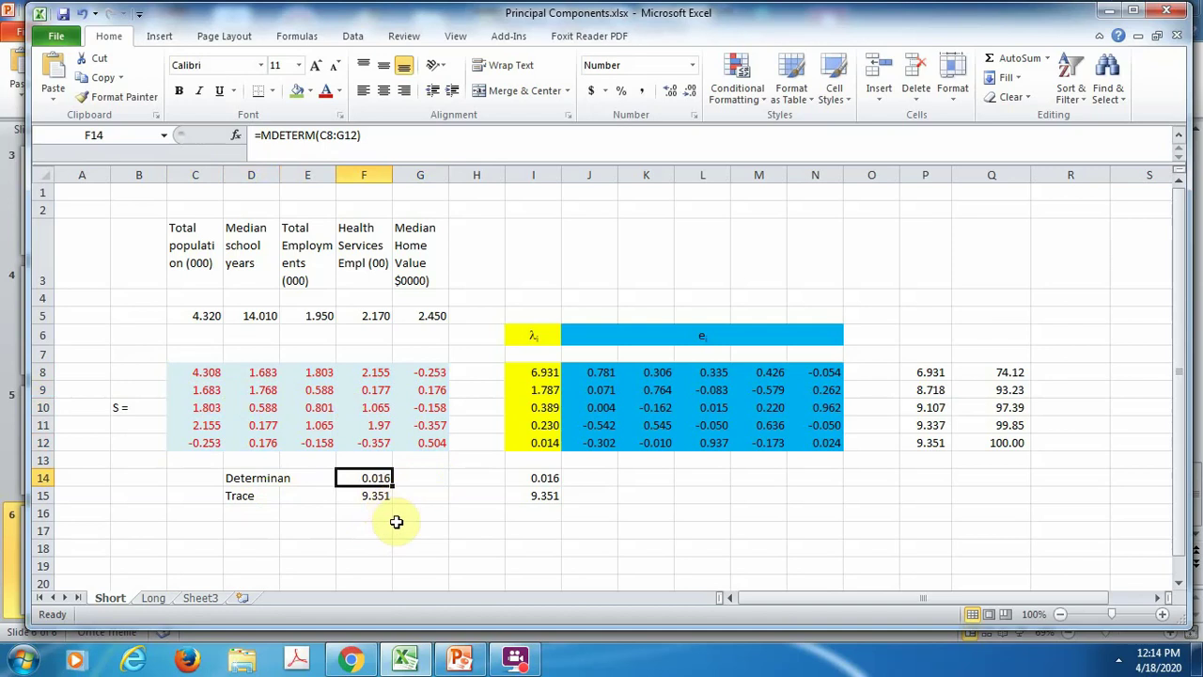
pyautogui.click(377, 497)
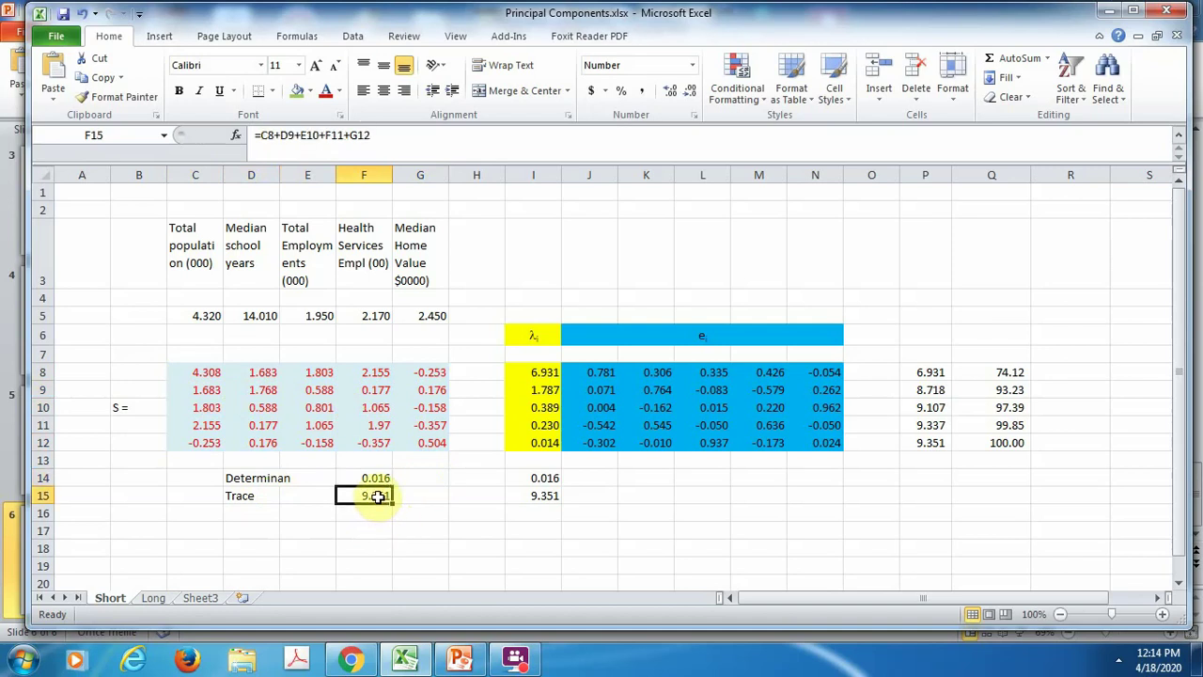
pyautogui.doubleClick(377, 497)
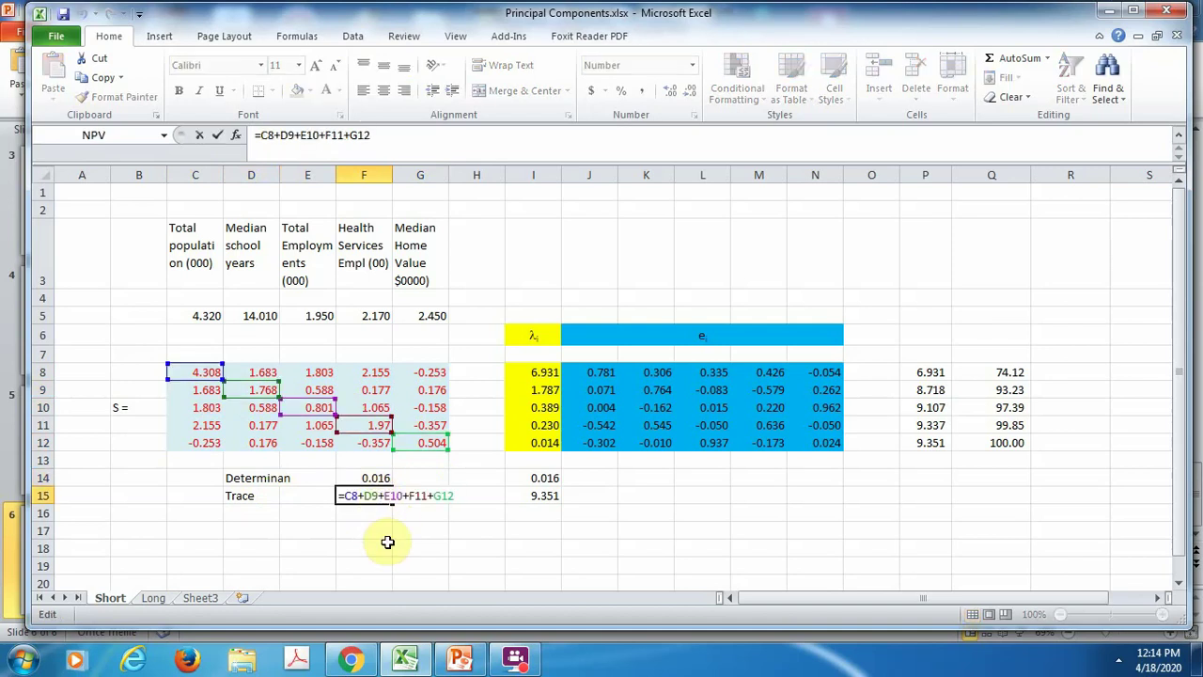
pyautogui.press('Escape')
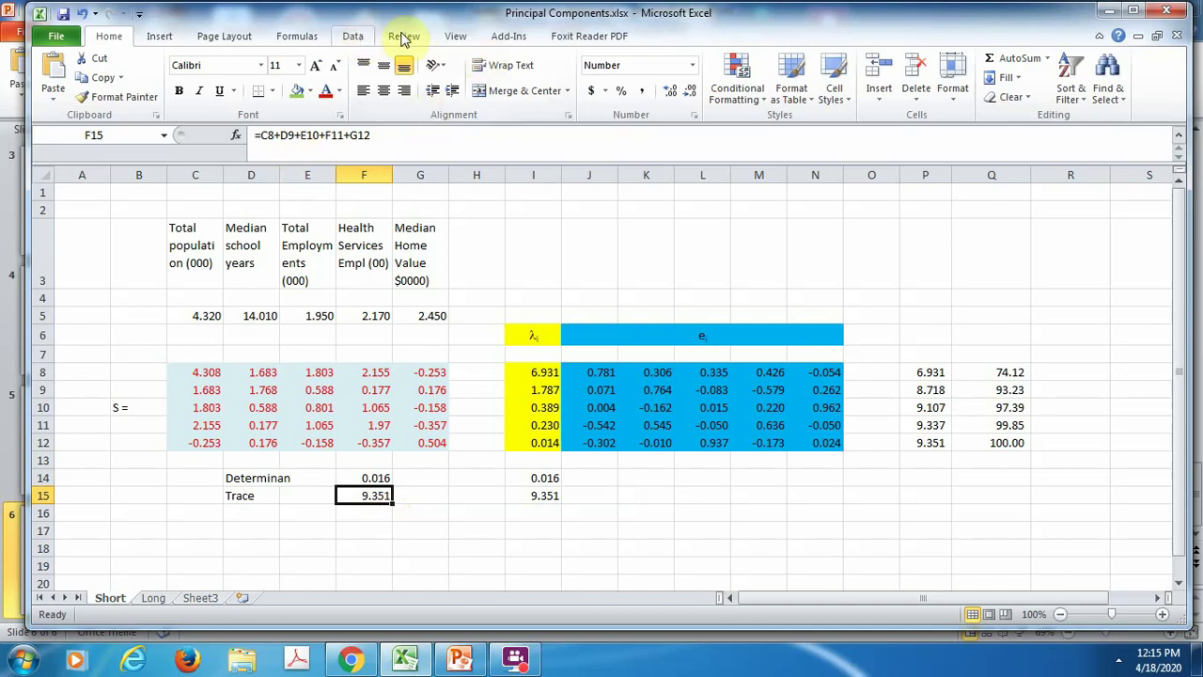
# Set up the PopTools symmetric eigenanalysis with matrix C8:G12 and output cell I8, and close it without running.
pyautogui.click(500, 42)
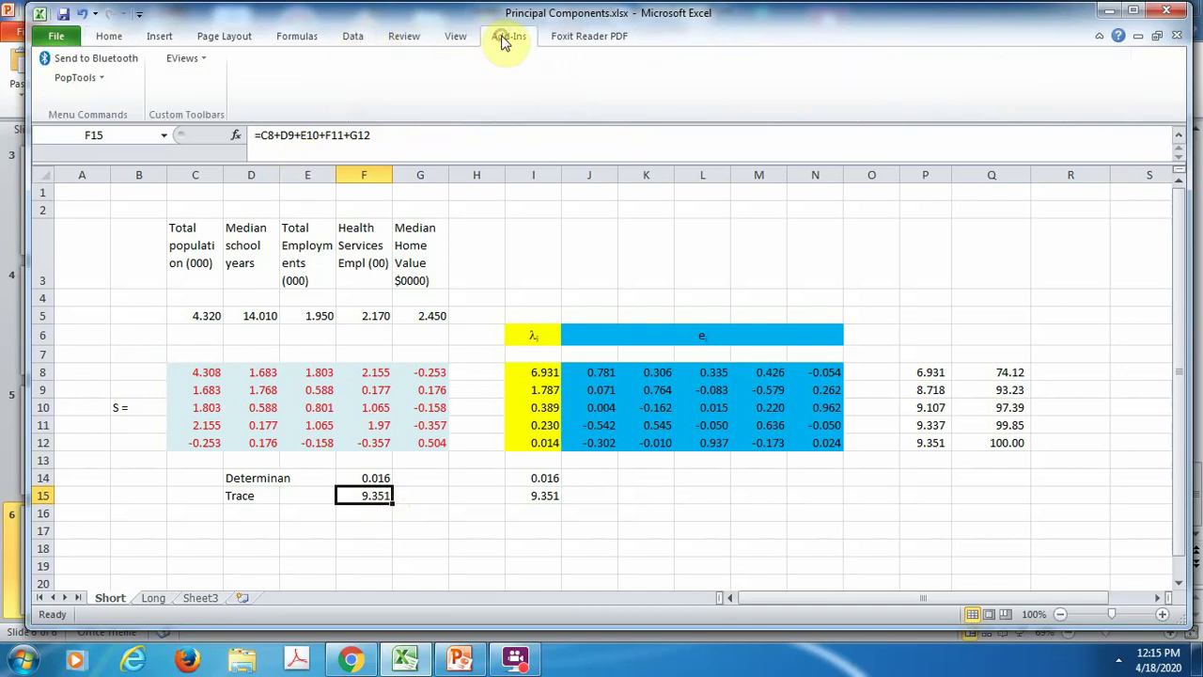
pyautogui.click(77, 78)
pyautogui.moveTo(112, 105)
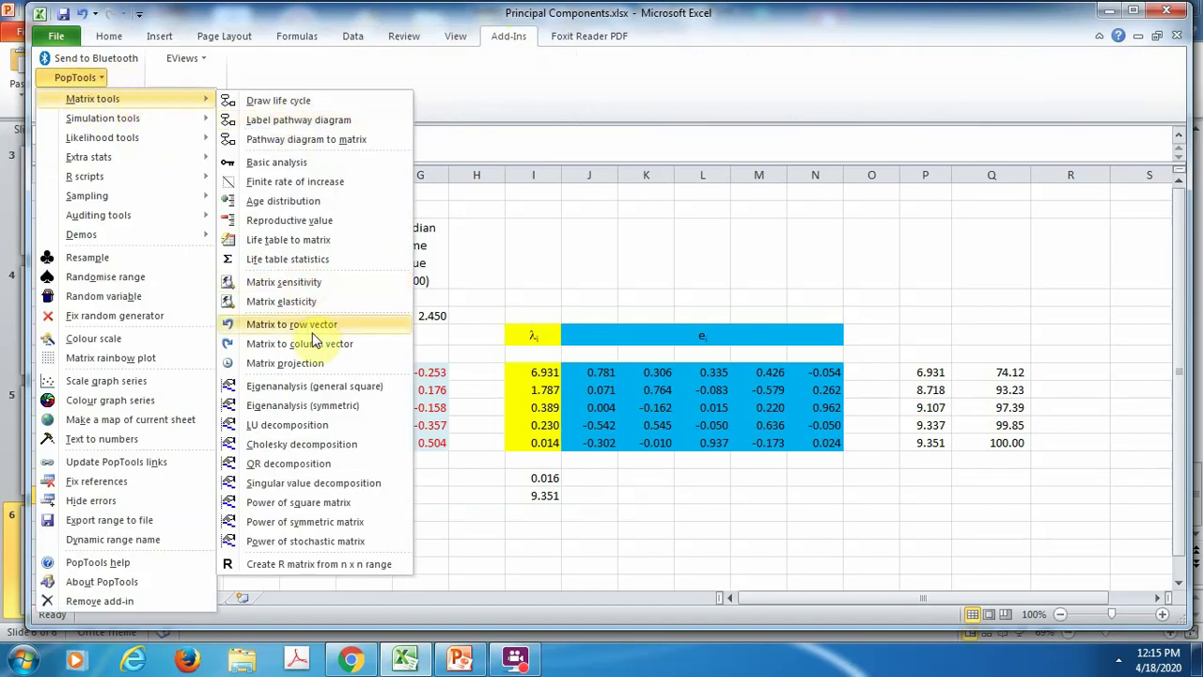
pyautogui.click(287, 407)
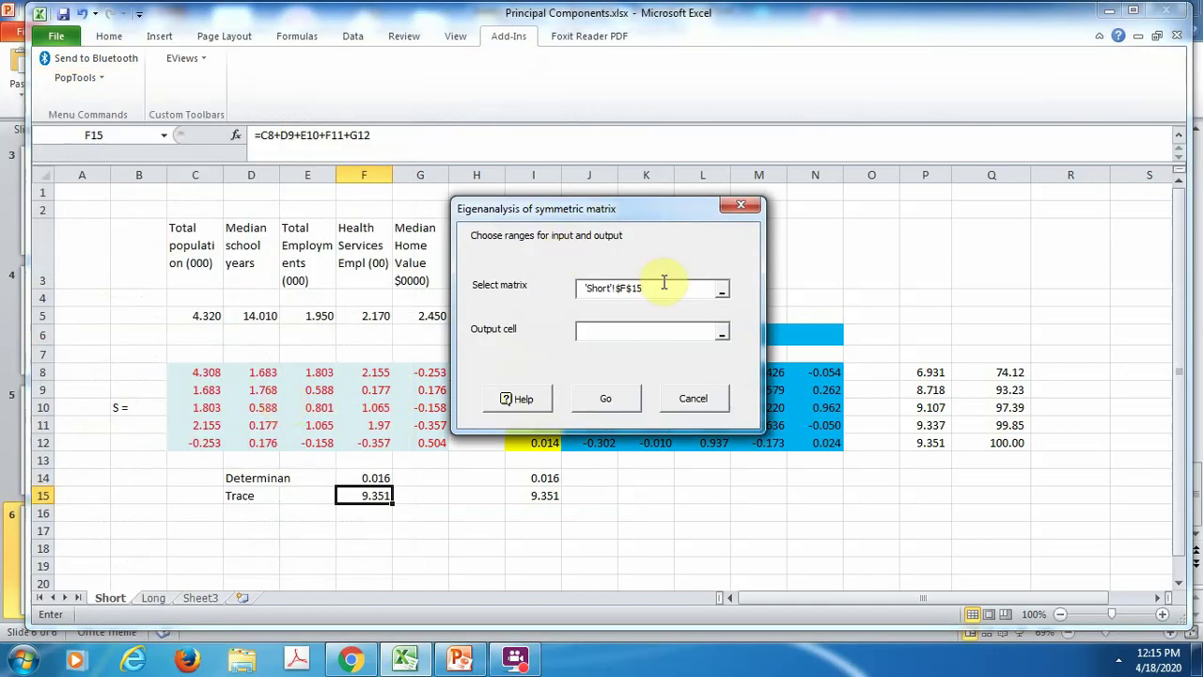
pyautogui.press('BackSpace')
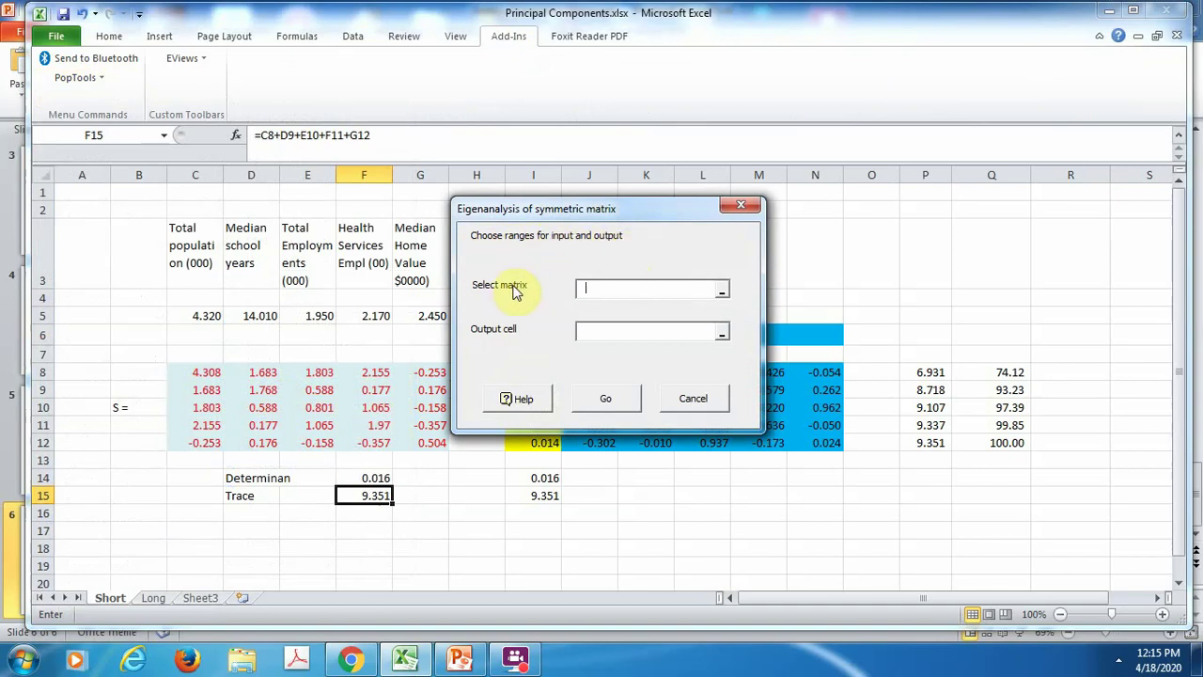
pyautogui.moveTo(596, 213); pyautogui.dragTo(769, 195)
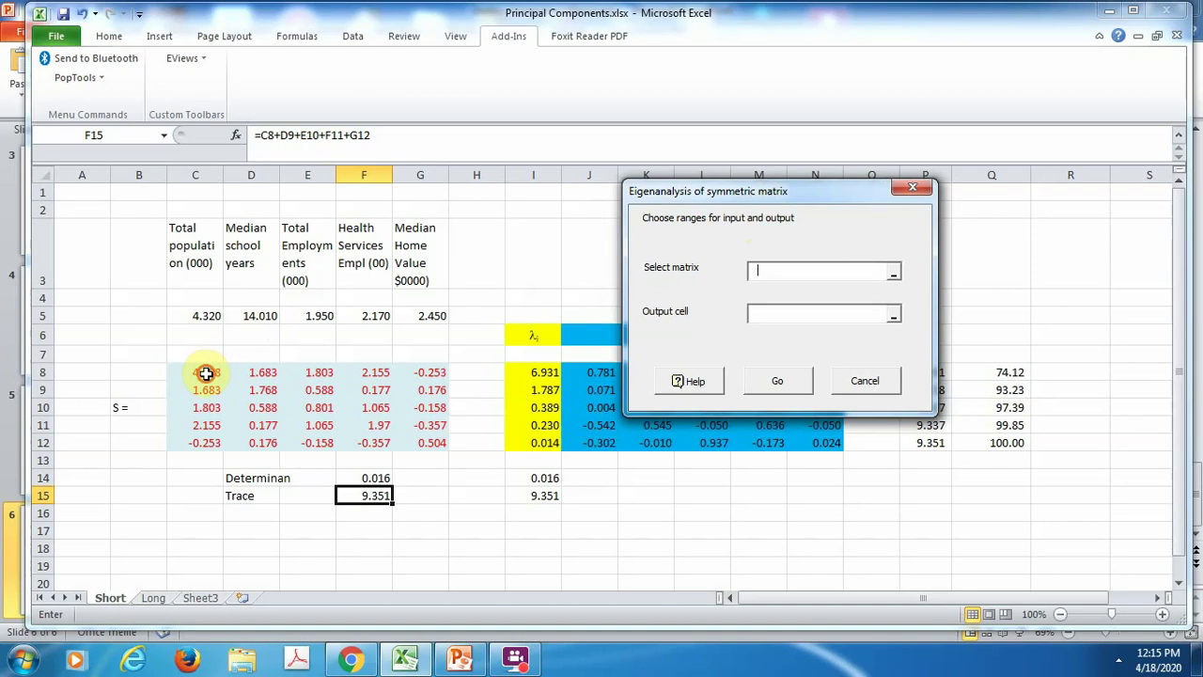
pyautogui.moveTo(206, 373); pyautogui.dragTo(404, 436)
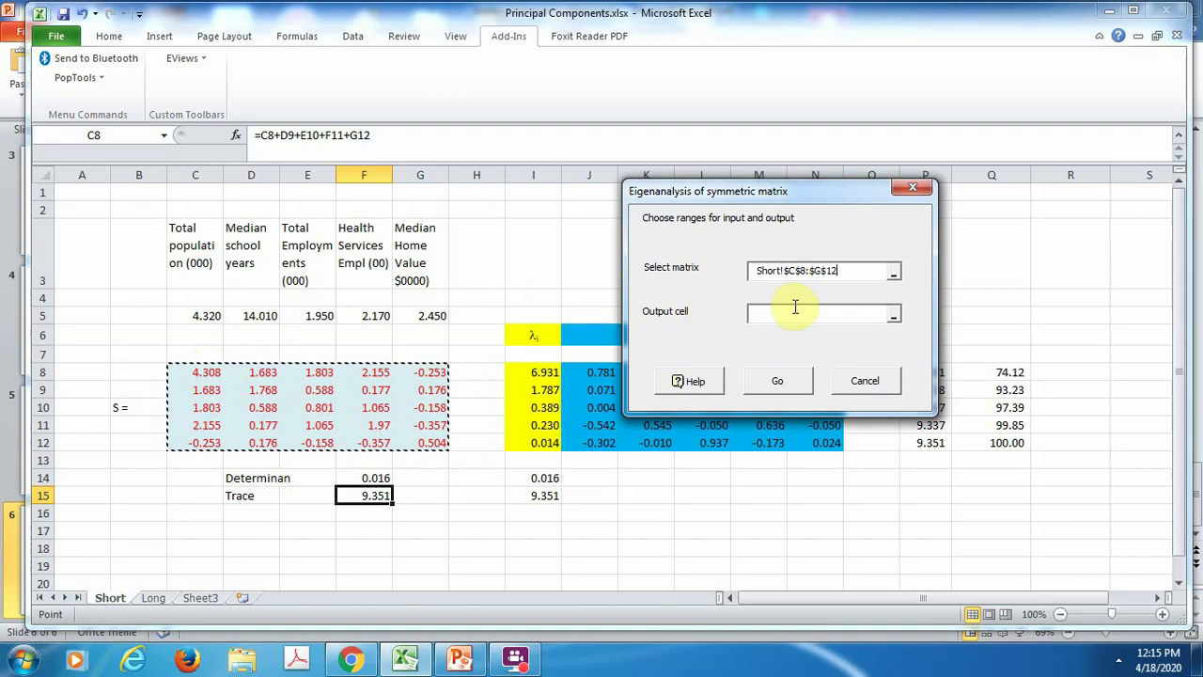
pyautogui.click(761, 312)
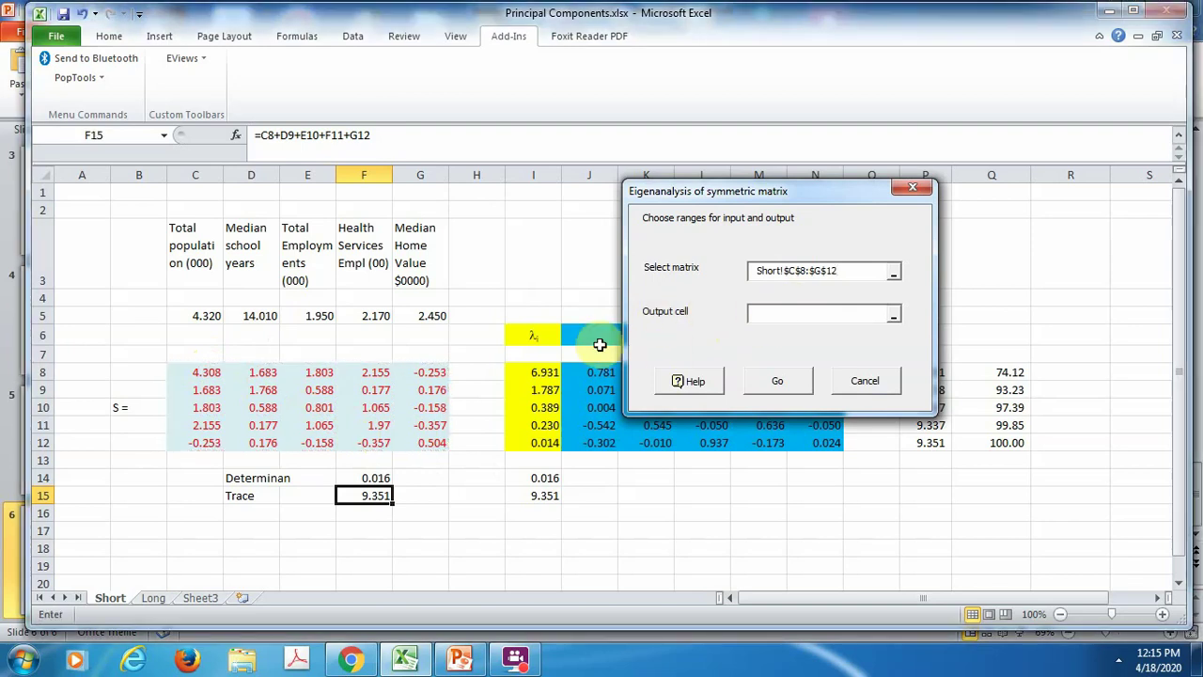
pyautogui.click(541, 372)
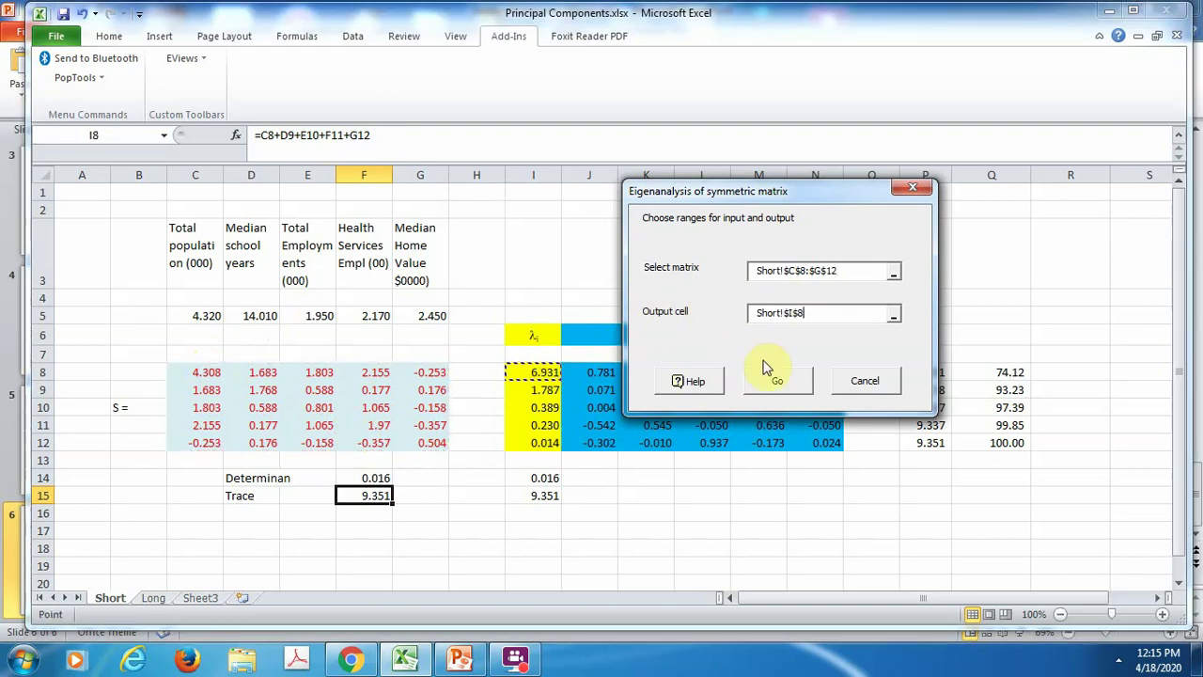
pyautogui.click(914, 188)
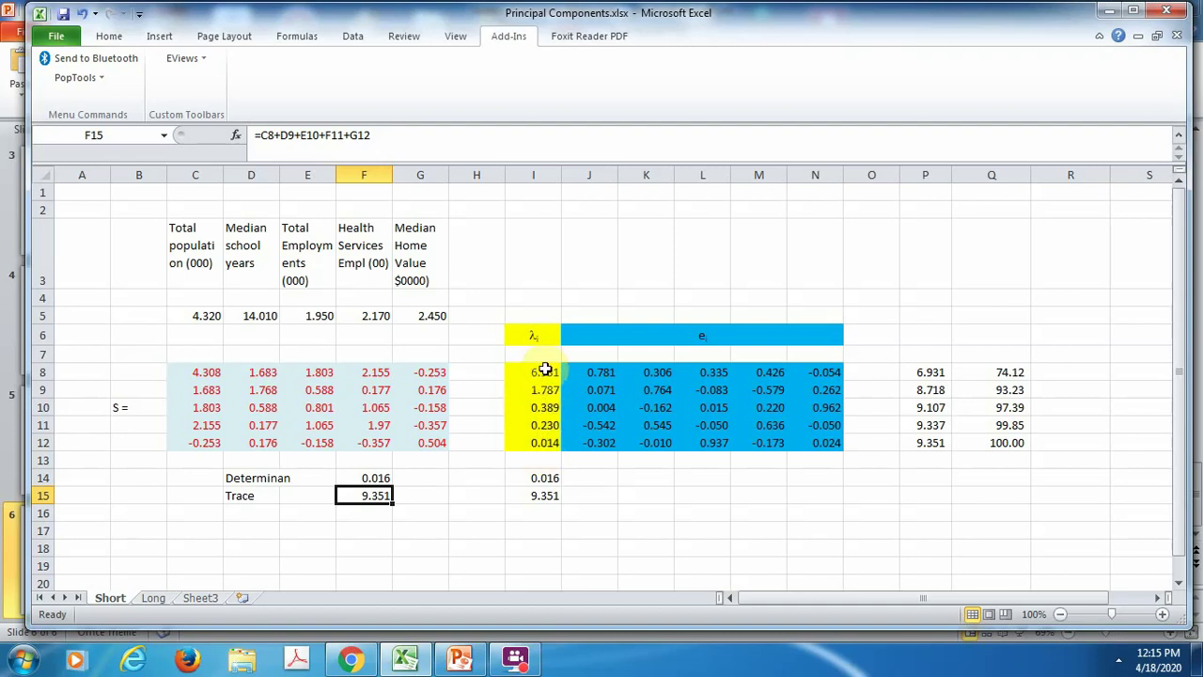
# Compare the eigenvalues' sum in I15 and product in I14 with the matrix trace and determinant.
pyautogui.moveTo(545, 371); pyautogui.dragTo(545, 435)
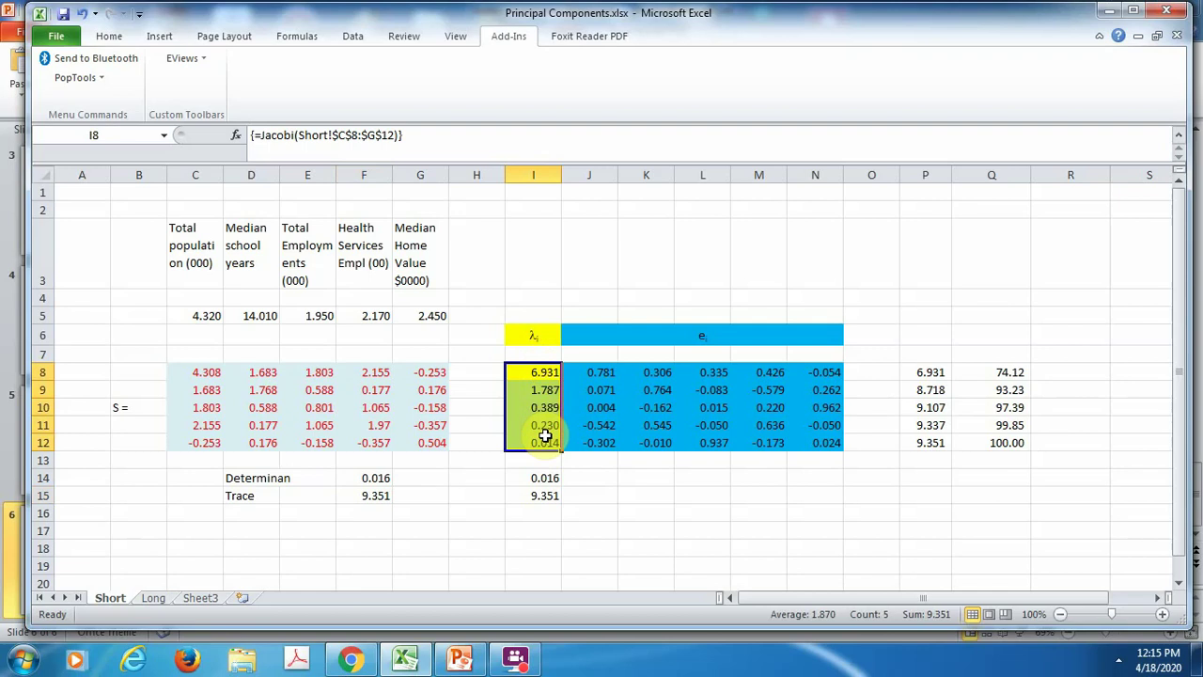
pyautogui.click(544, 497)
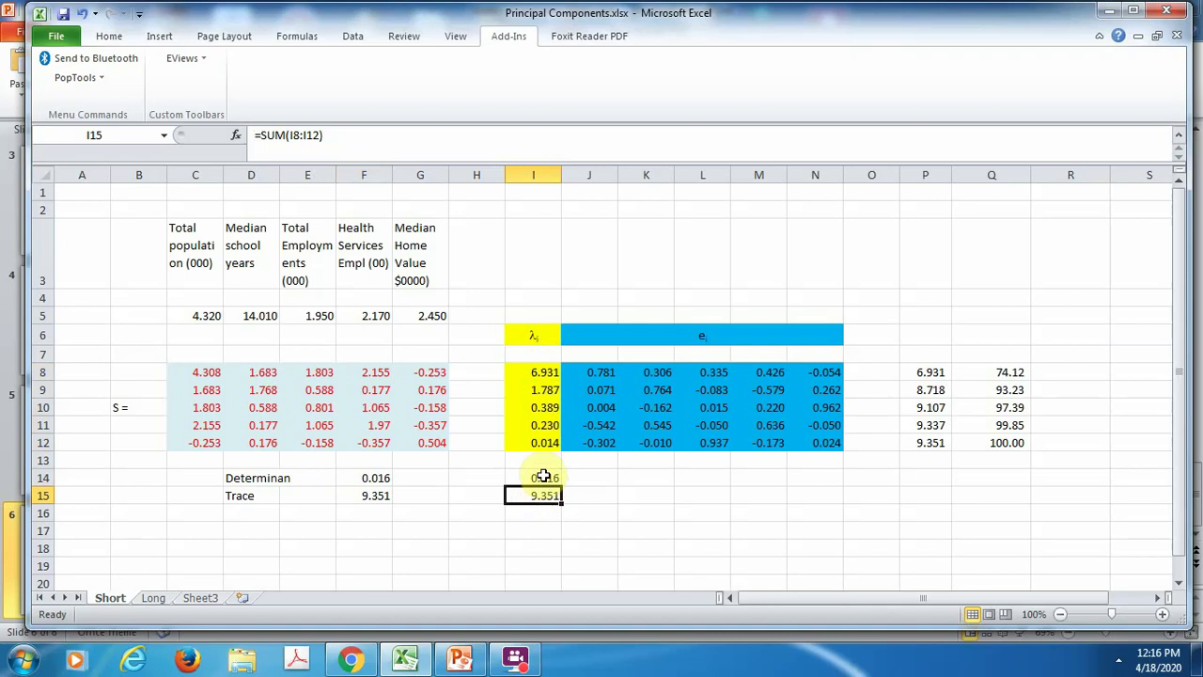
pyautogui.click(544, 478)
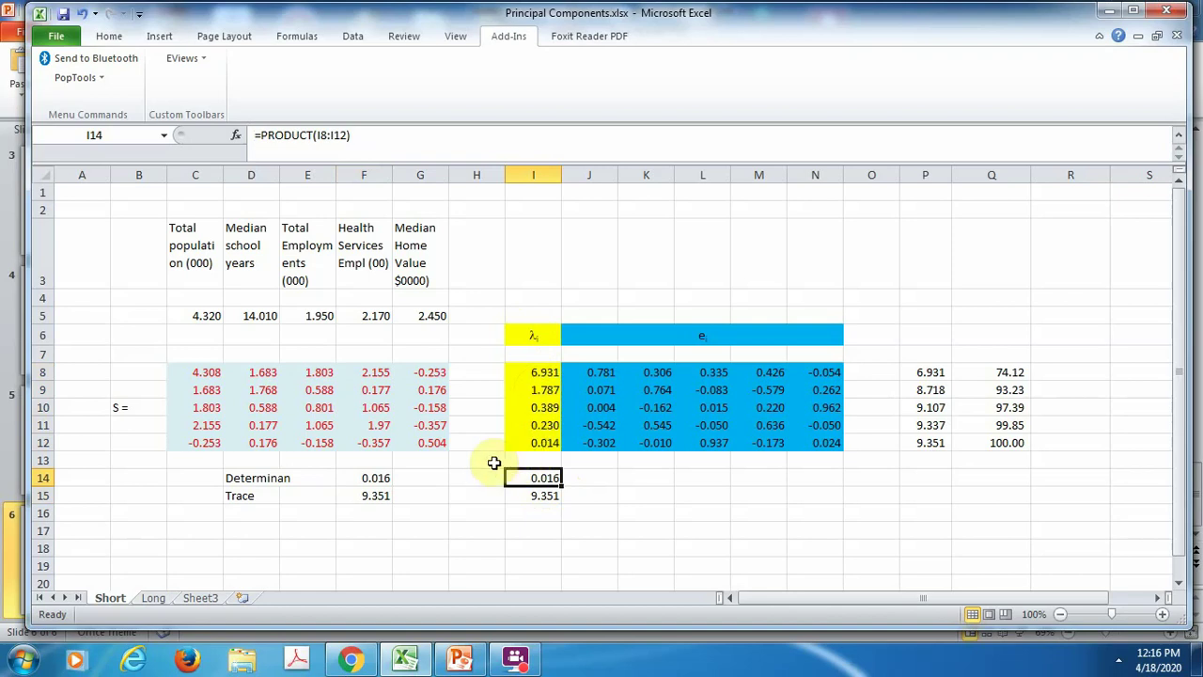
pyautogui.click(375, 479)
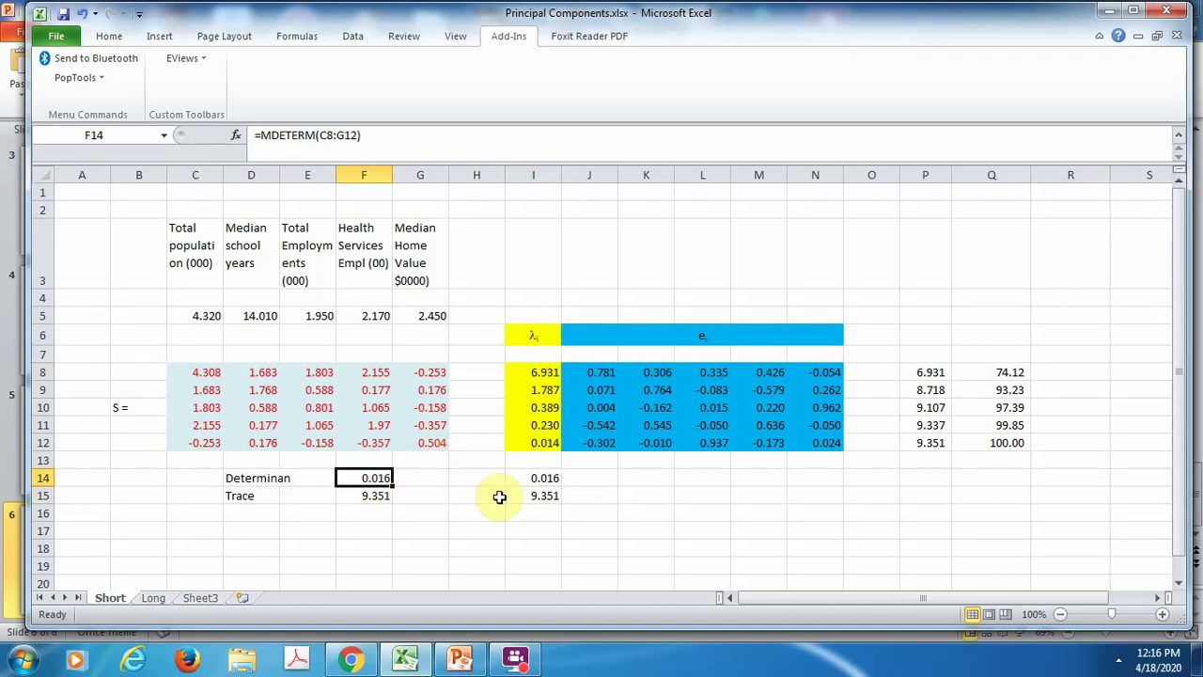
pyautogui.click(553, 495)
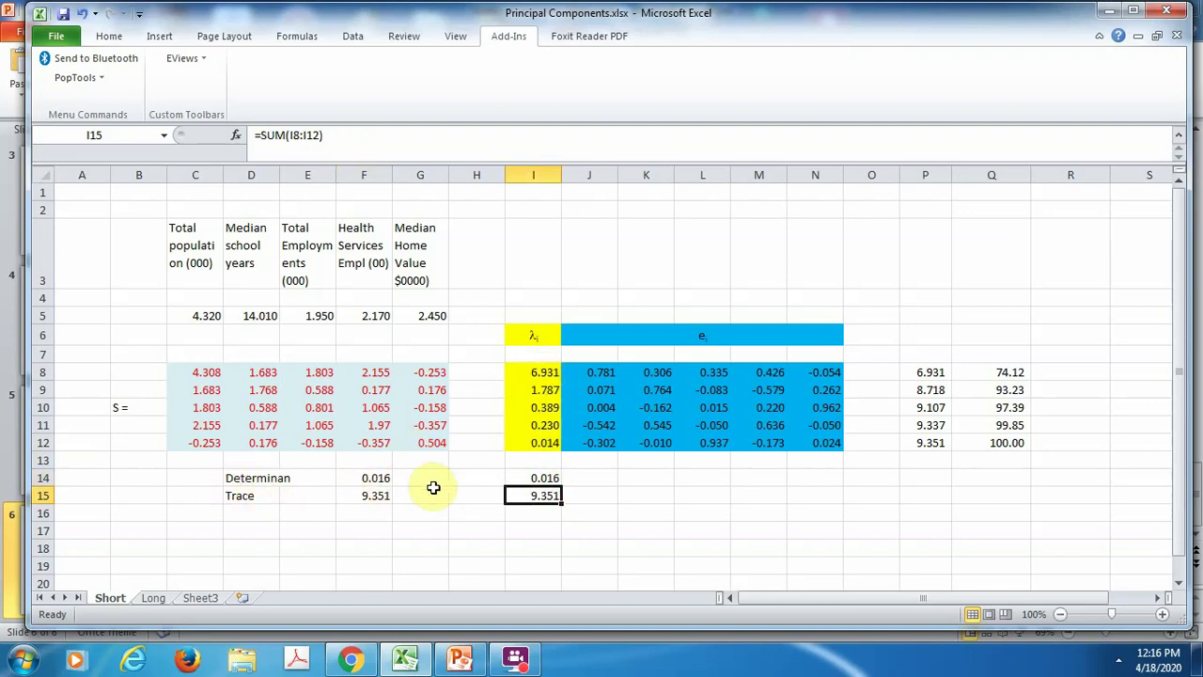
# Examine the first eigenvalue in I8 and select its eigenvector in J8:N8.
pyautogui.click(472, 378)
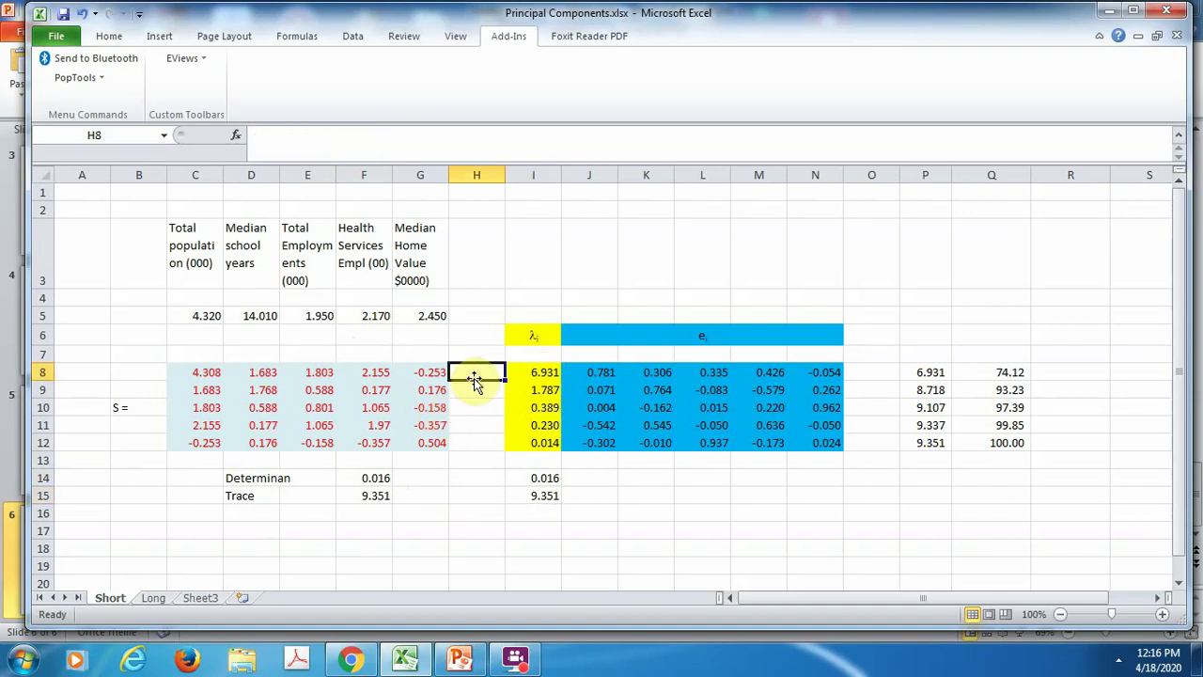
pyautogui.press('Right')
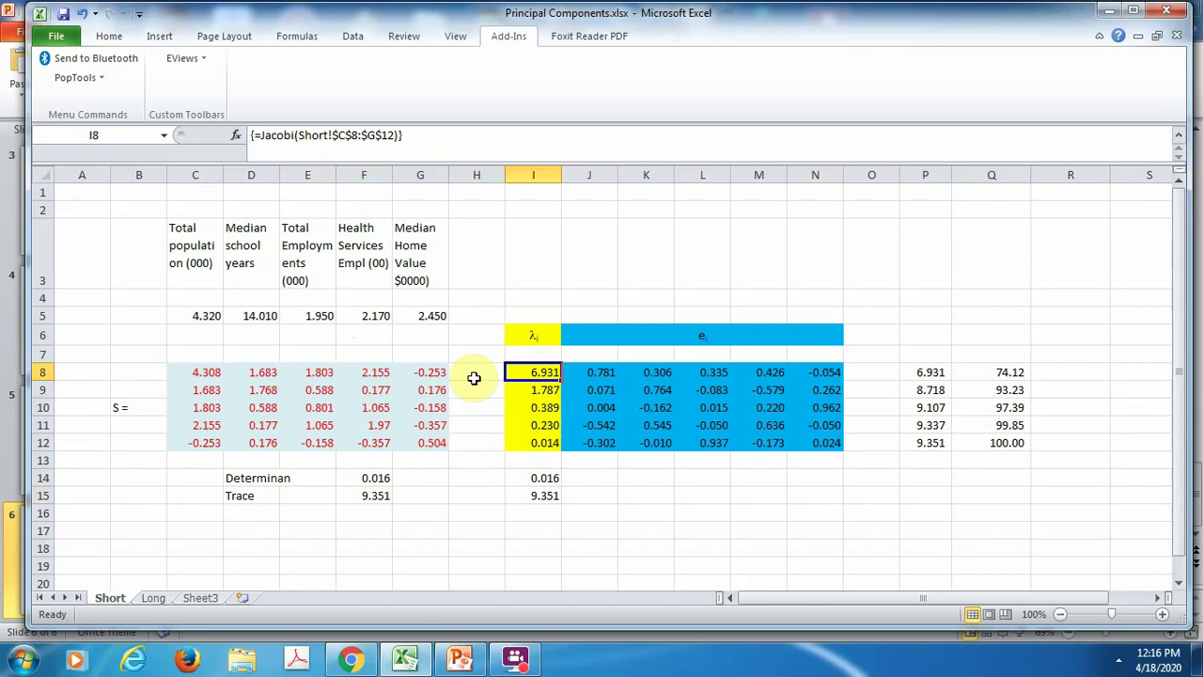
pyautogui.press('Right')
pyautogui.hotkey('shift', 'Right')
pyautogui.hotkey('shift', 'Right')
pyautogui.hotkey('shift', 'Right')
pyautogui.hotkey('shift', 'Right')
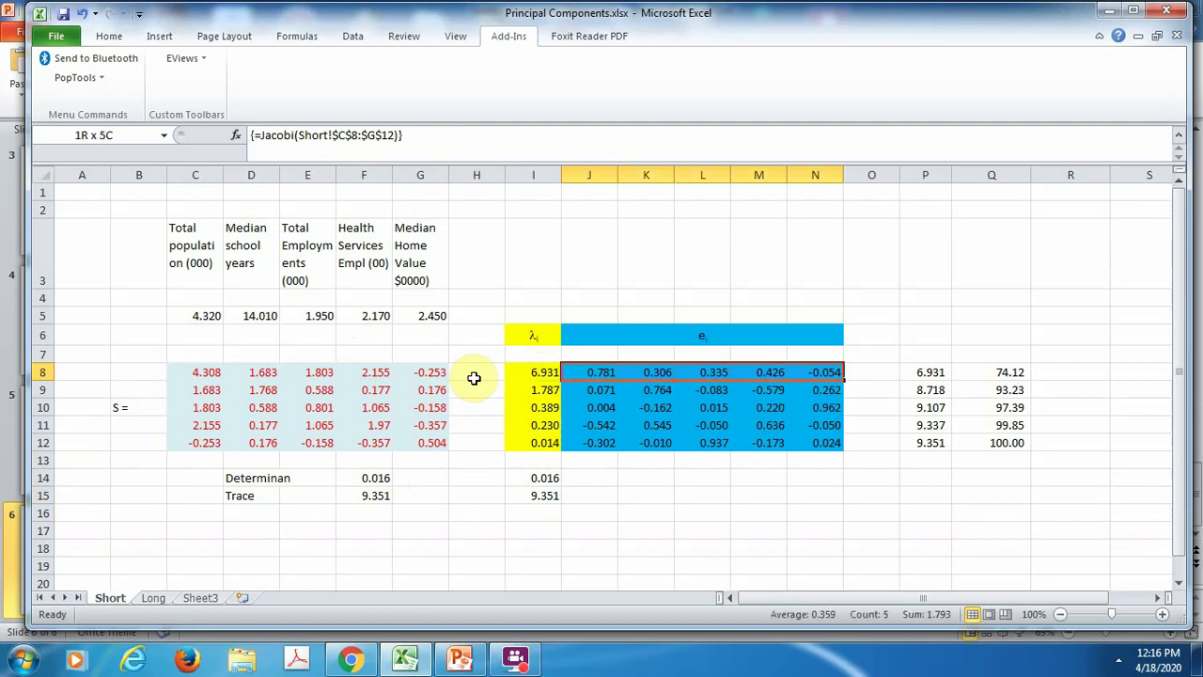
# Select the second eigenvalue's eigenvector in J9:N9 for review.
pyautogui.press('Down')
pyautogui.press('Left')
pyautogui.press('Right')
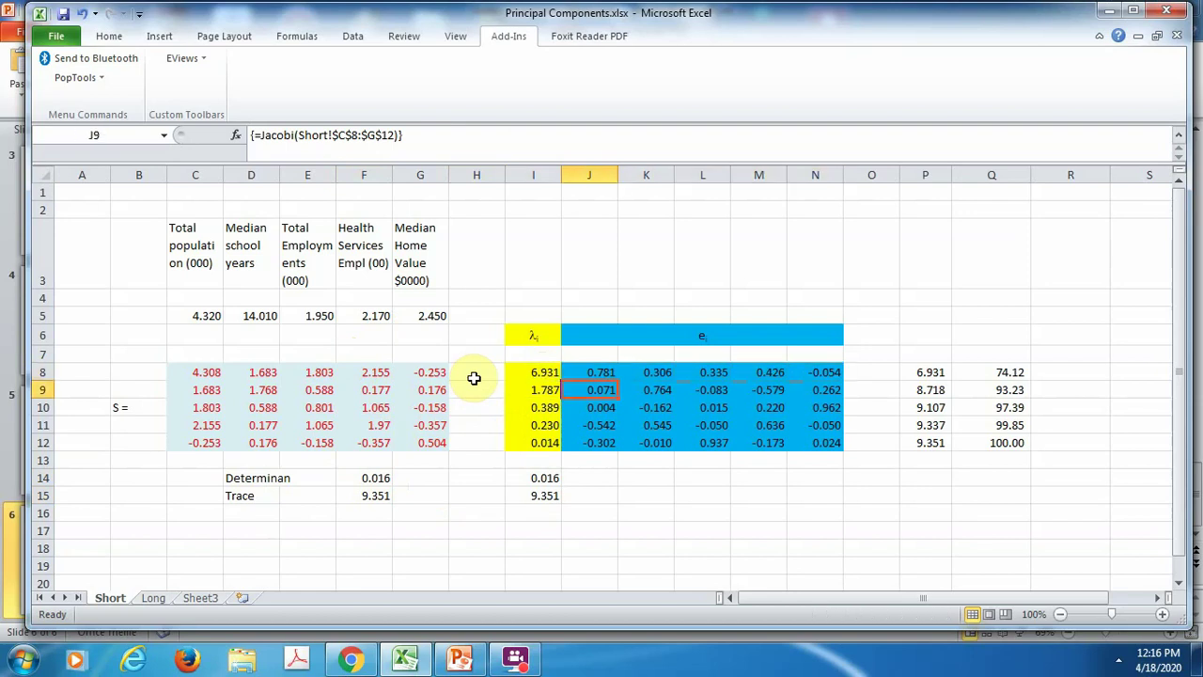
pyautogui.hotkey('shift', 'Right')
pyautogui.hotkey('shift', 'Right')
pyautogui.hotkey('shift', 'Right')
pyautogui.hotkey('shift', 'Right')
# Review the remaining eigenvalues down to I12 and go through the last eigenvector in J12:N12.
pyautogui.press('Down')
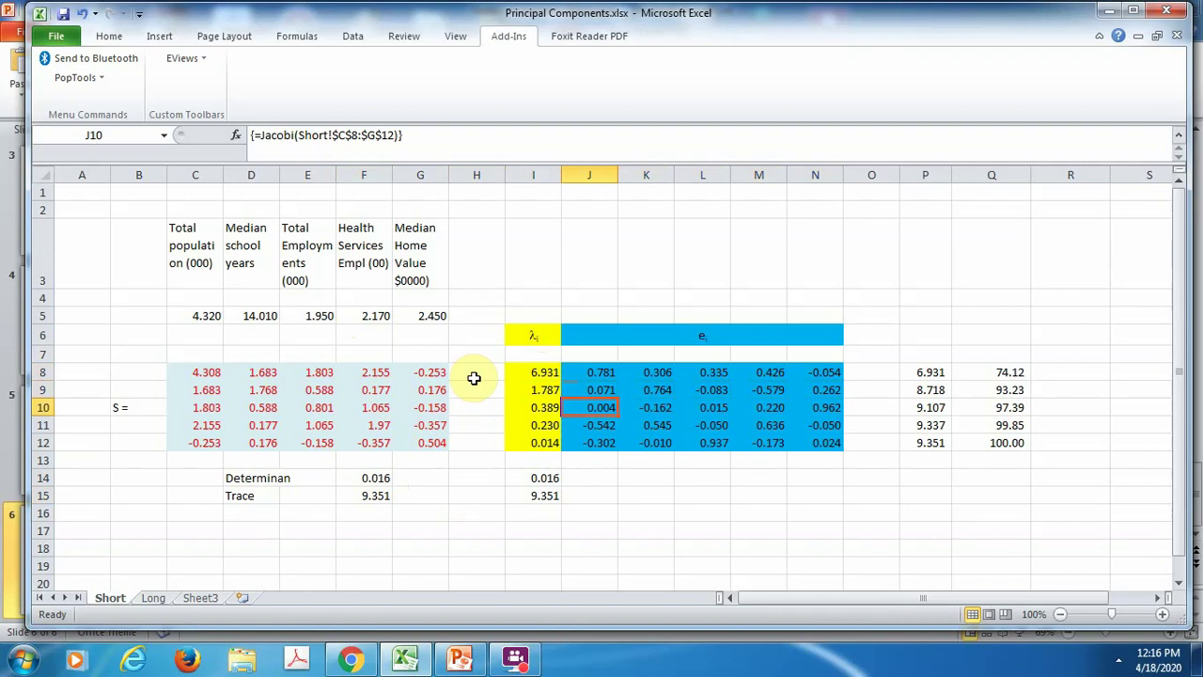
pyautogui.press('Left')
pyautogui.press('Down')
pyautogui.press('Down')
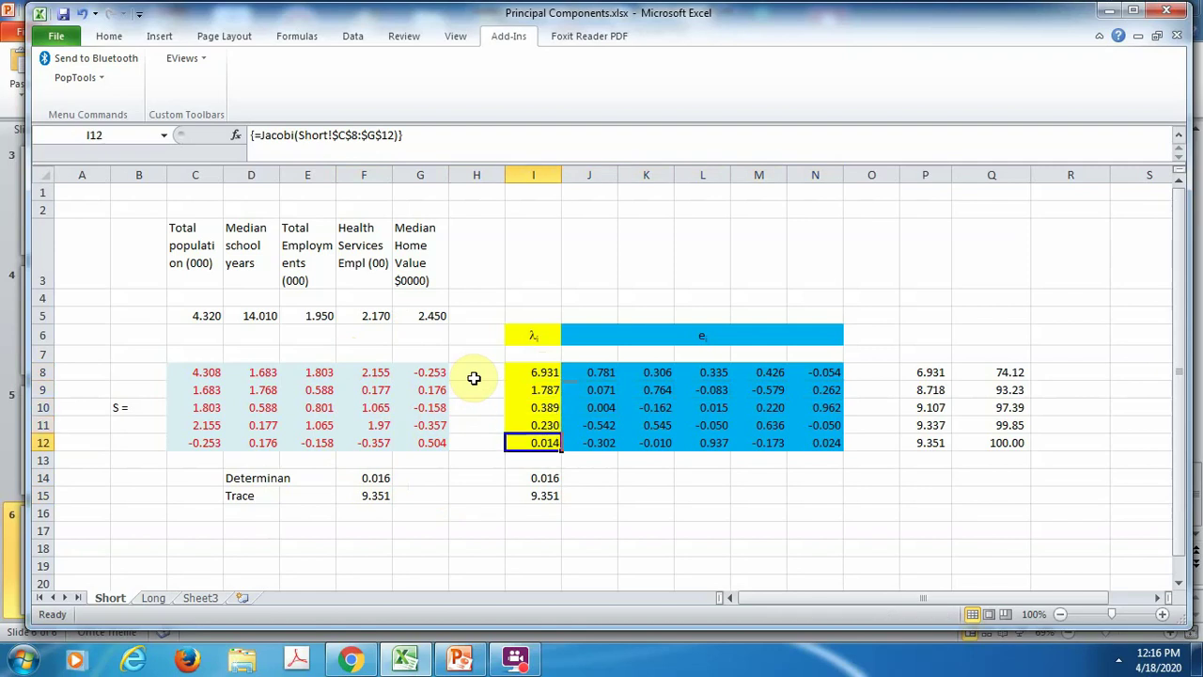
pyautogui.press('Right')
pyautogui.press('Right')
pyautogui.press('Right')
pyautogui.press('Right')
pyautogui.press('Right')
pyautogui.press('Right')
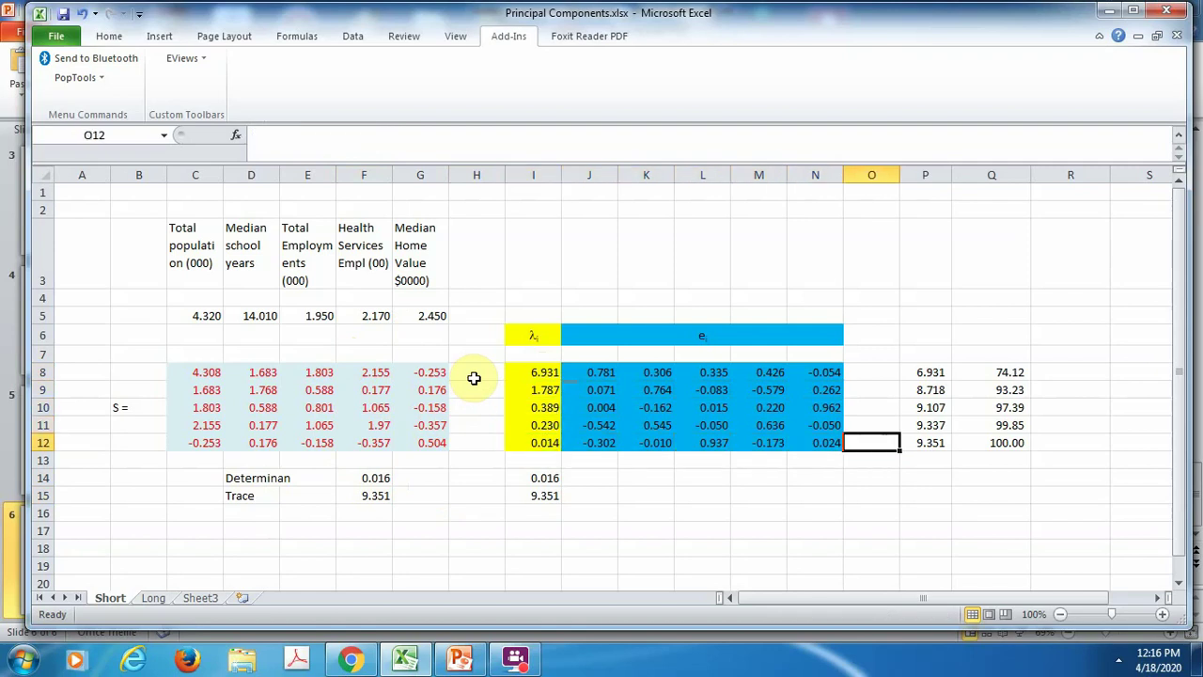
# Examine the cumulative eigenvalue sums by selecting P8:P12.
pyautogui.press('Up')
pyautogui.press('Up')
pyautogui.press('Up')
pyautogui.press('Up')
pyautogui.press('Right')
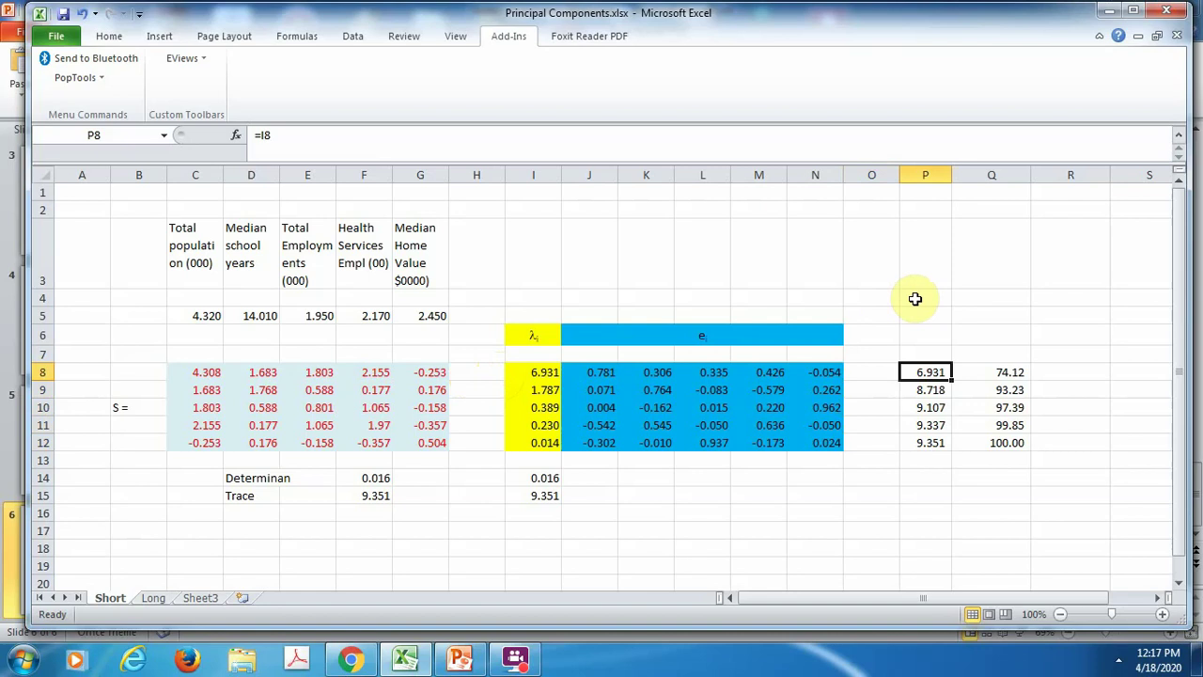
pyautogui.hotkey('shift', 'Down')
pyautogui.hotkey('shift', 'Down')
pyautogui.hotkey('shift', 'Down')
pyautogui.hotkey('shift', 'Down')
# Inspect the cumulative variance percentage formulas in Q8 and Q9 and the running-sum formula in P9.
pyautogui.press('Right')
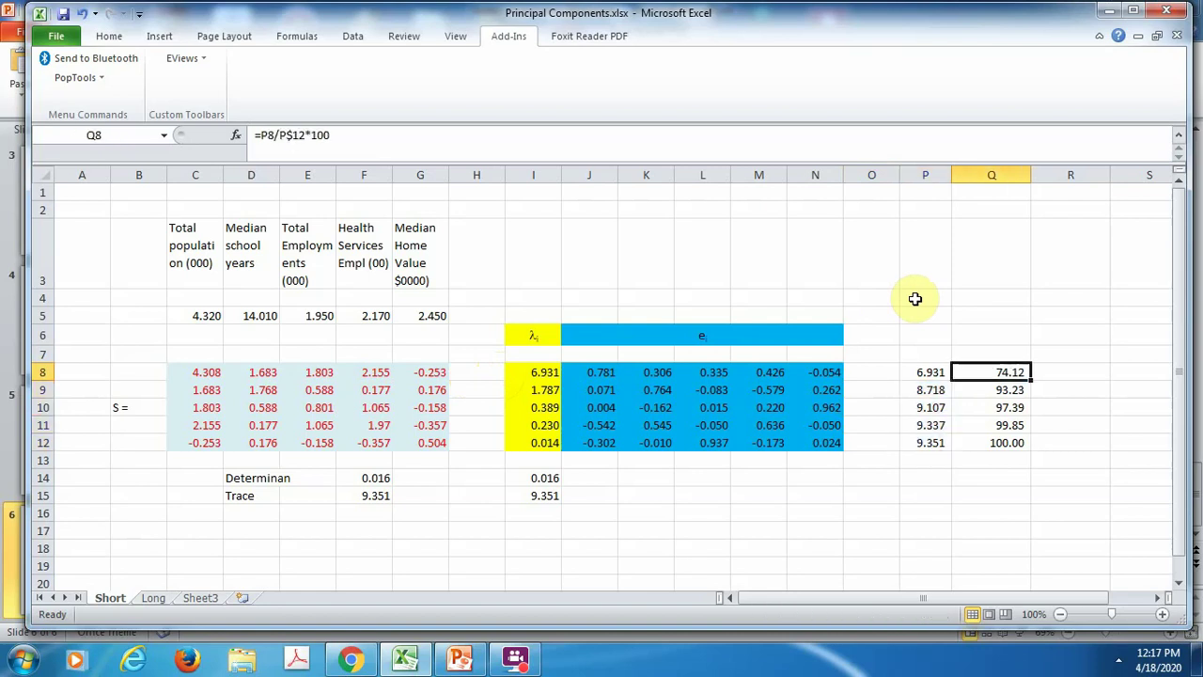
pyautogui.press('Left')
pyautogui.press('Down')
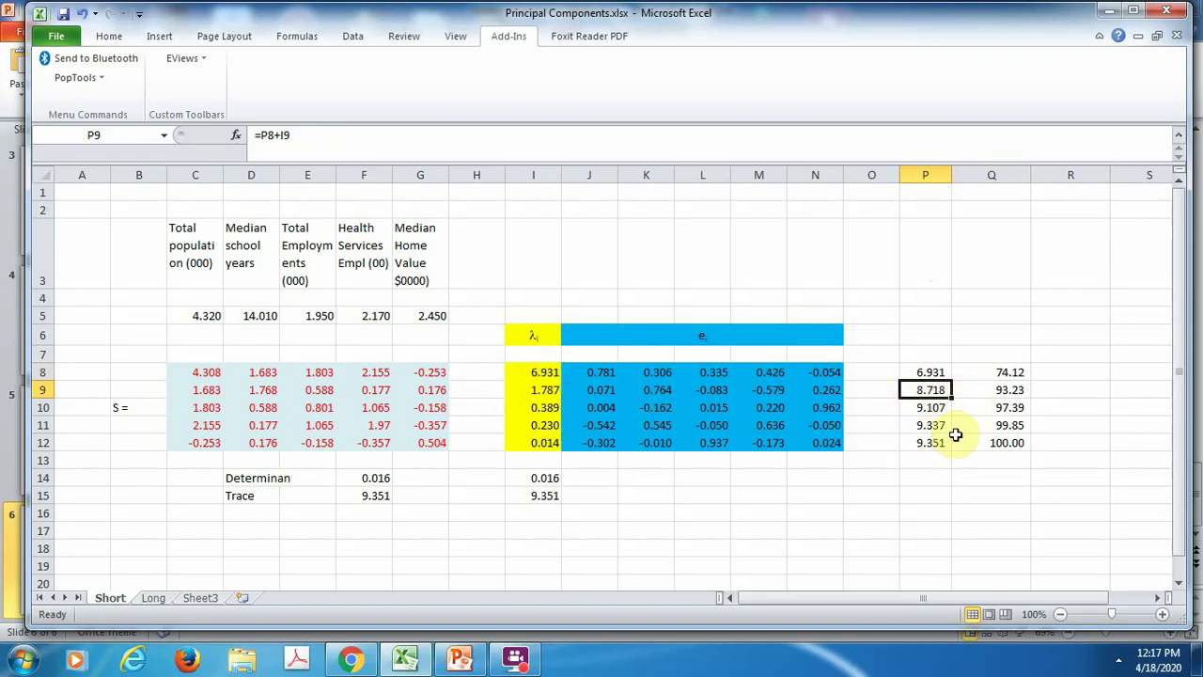
pyautogui.click(1011, 391)
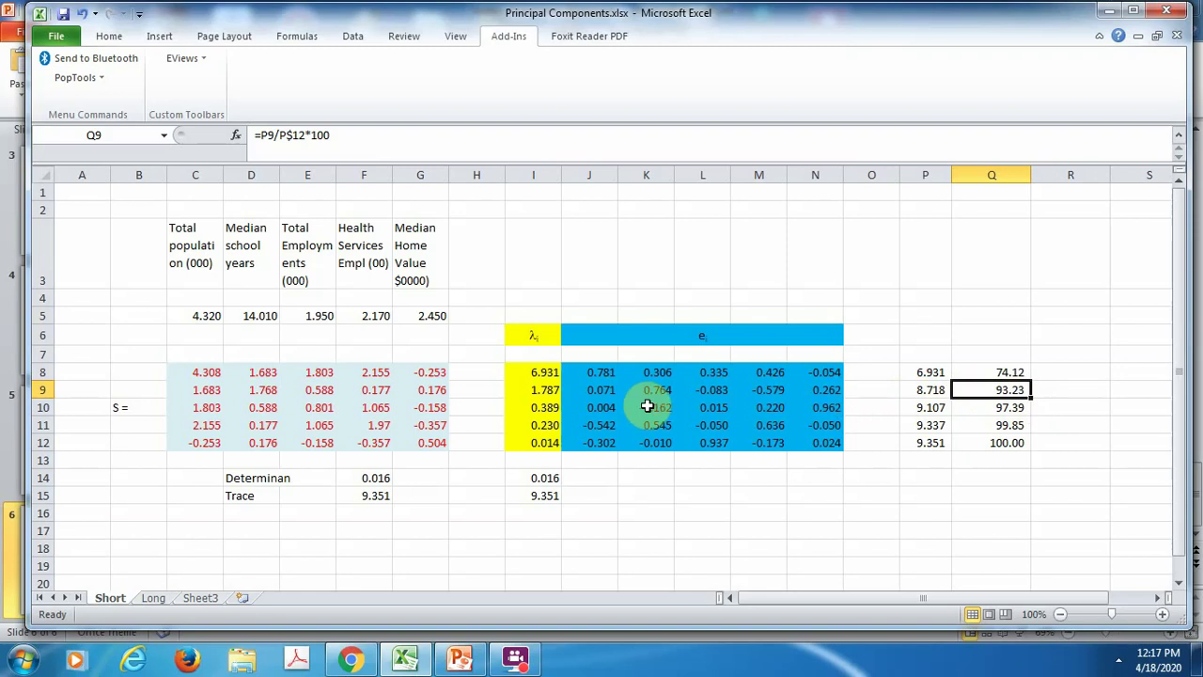
# Select the three smallest eigenvalues in I10:I12 for review.
pyautogui.click(530, 408)
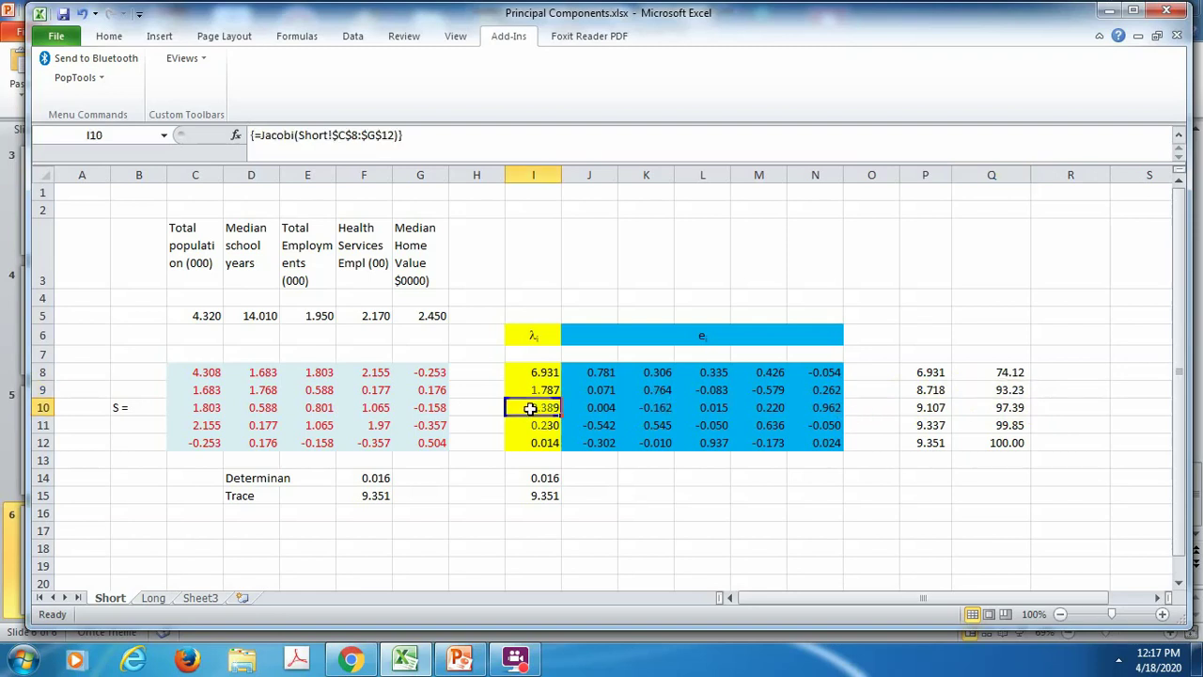
pyautogui.hotkey('shift', 'Down')
pyautogui.hotkey('shift', 'Down')
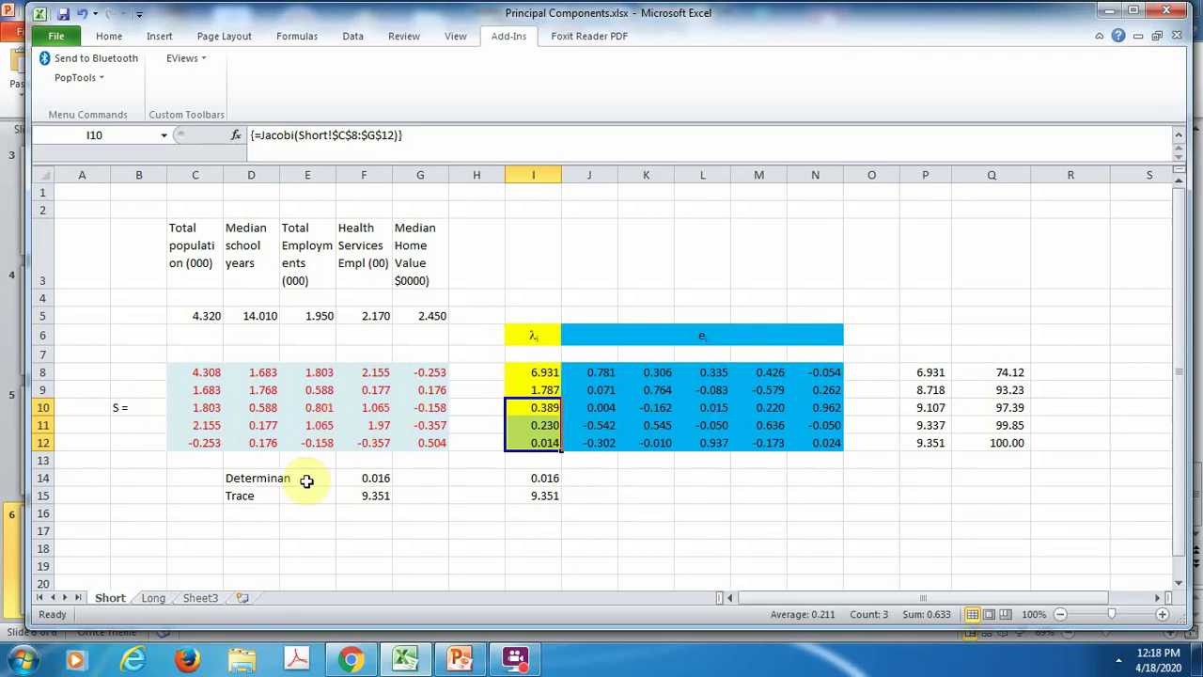
# Open the Long sheet and go through the data description in column A from A3 down to the first data row, A17.
pyautogui.click(153, 599)
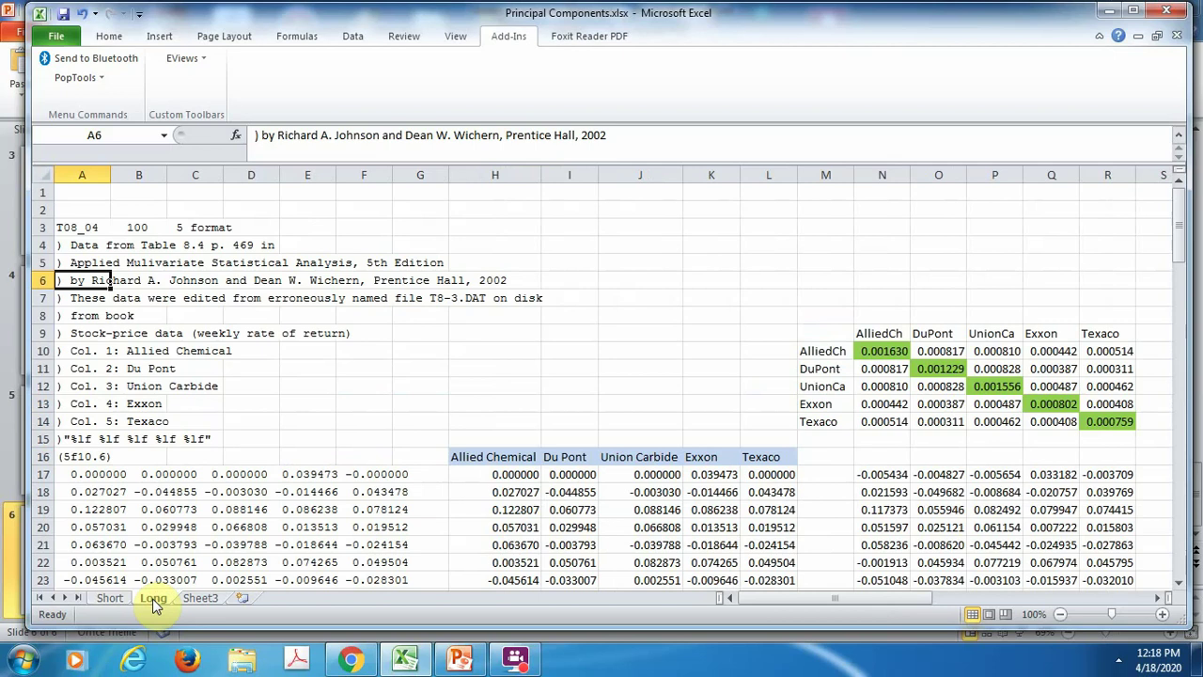
pyautogui.press('Up')
pyautogui.press('Up')
pyautogui.press('Up')
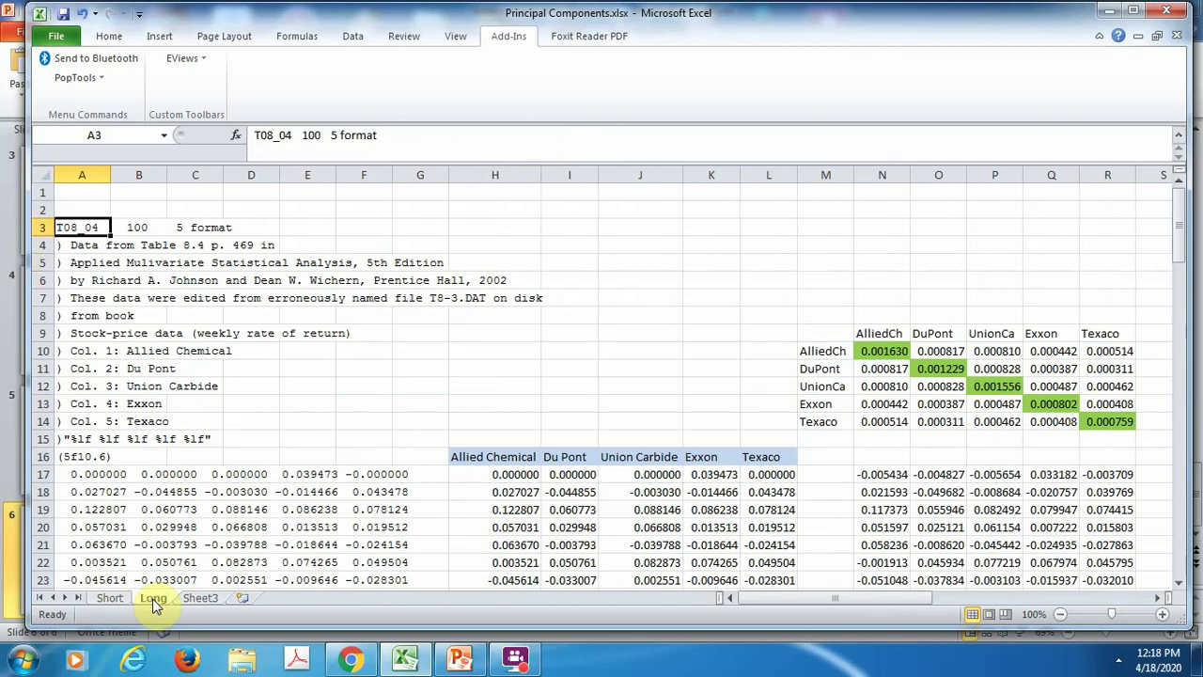
pyautogui.press('Down')
pyautogui.press('Down')
pyautogui.press('Down')
pyautogui.press('Down')
pyautogui.press('Down')
pyautogui.press('Down')
pyautogui.press('Down')
pyautogui.press('Down')
pyautogui.press('Down')
pyautogui.press('Down')
pyautogui.press('Down')
pyautogui.press('Down')
pyautogui.press('Down')
pyautogui.press('Down')
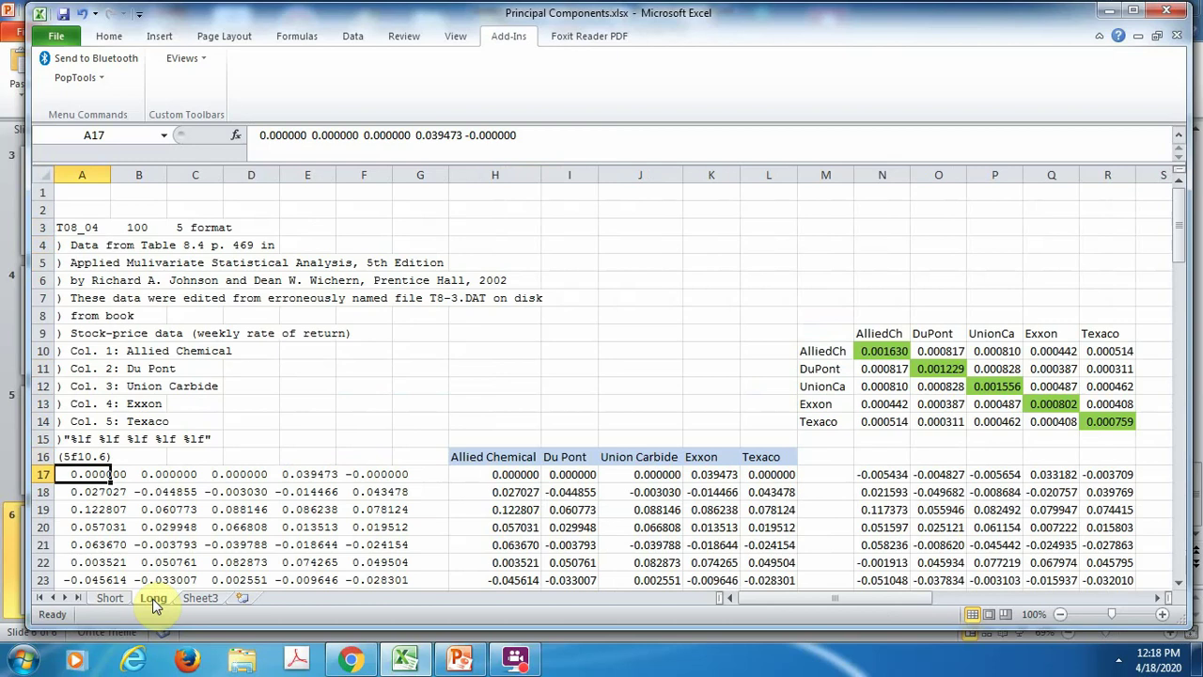
# Check the first raw data row by stepping from A17 across to column E.
pyautogui.press('Down')
pyautogui.press('Up')
pyautogui.press('Right')
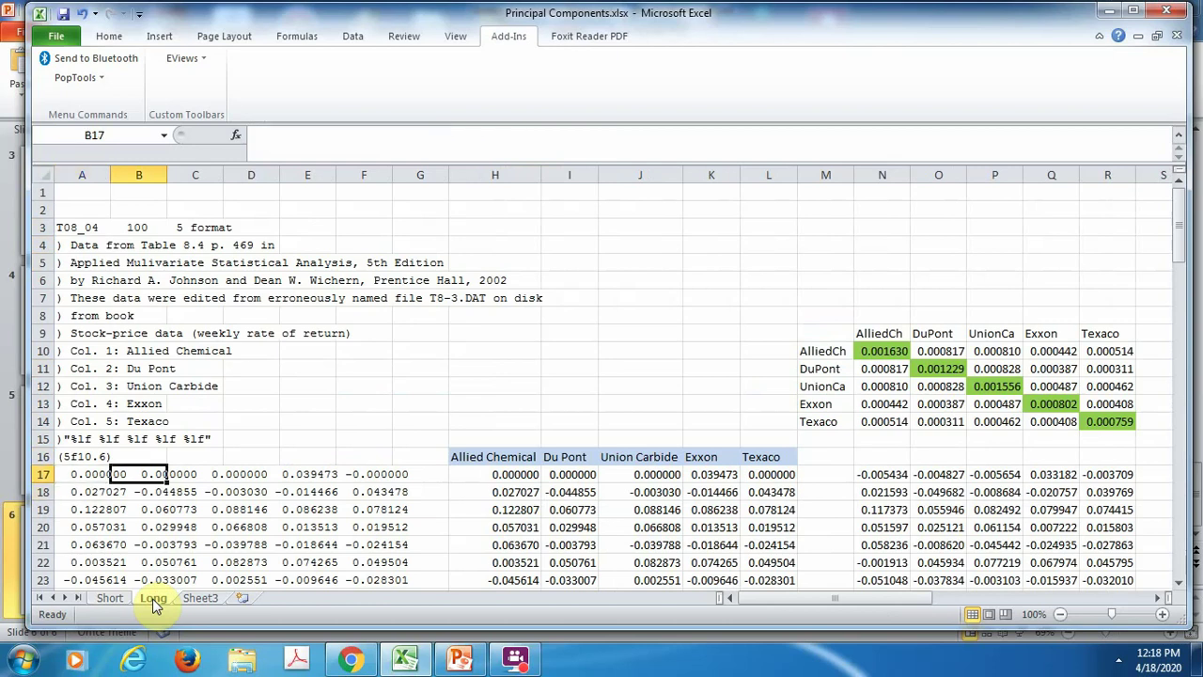
pyautogui.press('Right')
pyautogui.press('Right')
pyautogui.press('Right')
pyautogui.press('Up')
pyautogui.press('Up')
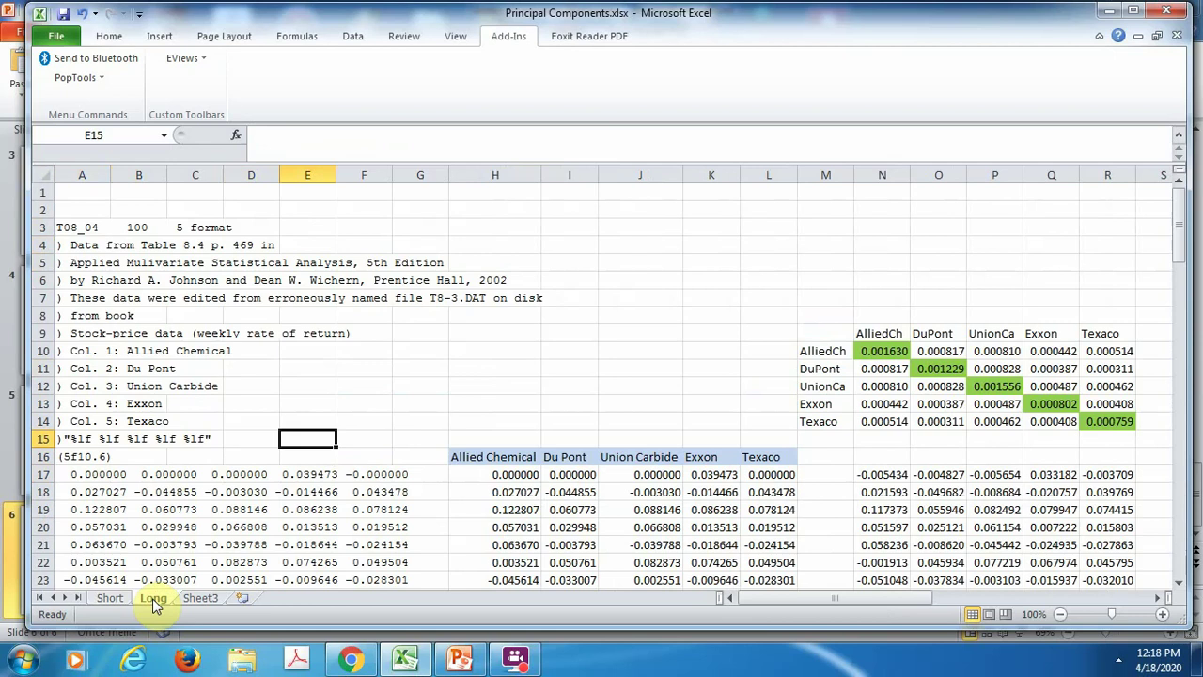
# Review the stock variable descriptions in A10:A14 and return to the first raw data row in A17.
pyautogui.press('Left')
pyautogui.press('Left')
pyautogui.press('Left')
pyautogui.press('Left')
pyautogui.press('Up')
pyautogui.press('Up')
pyautogui.press('Up')
pyautogui.press('Up')
pyautogui.press('Up')
pyautogui.press('Up')
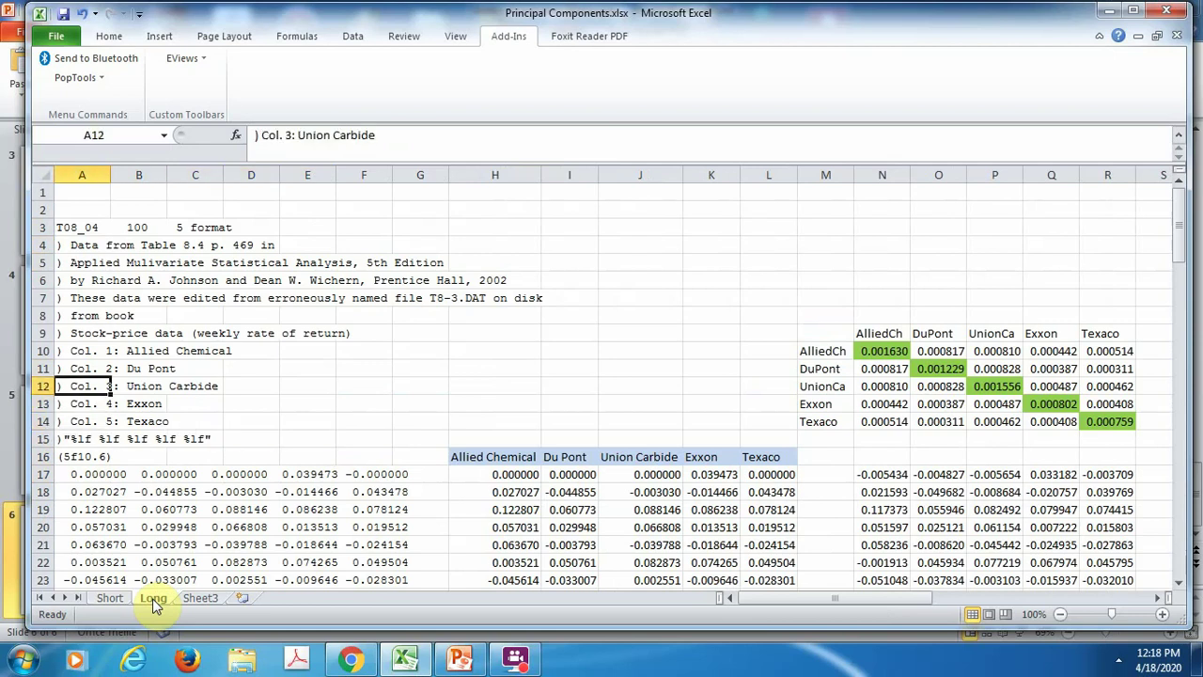
pyautogui.press('Down')
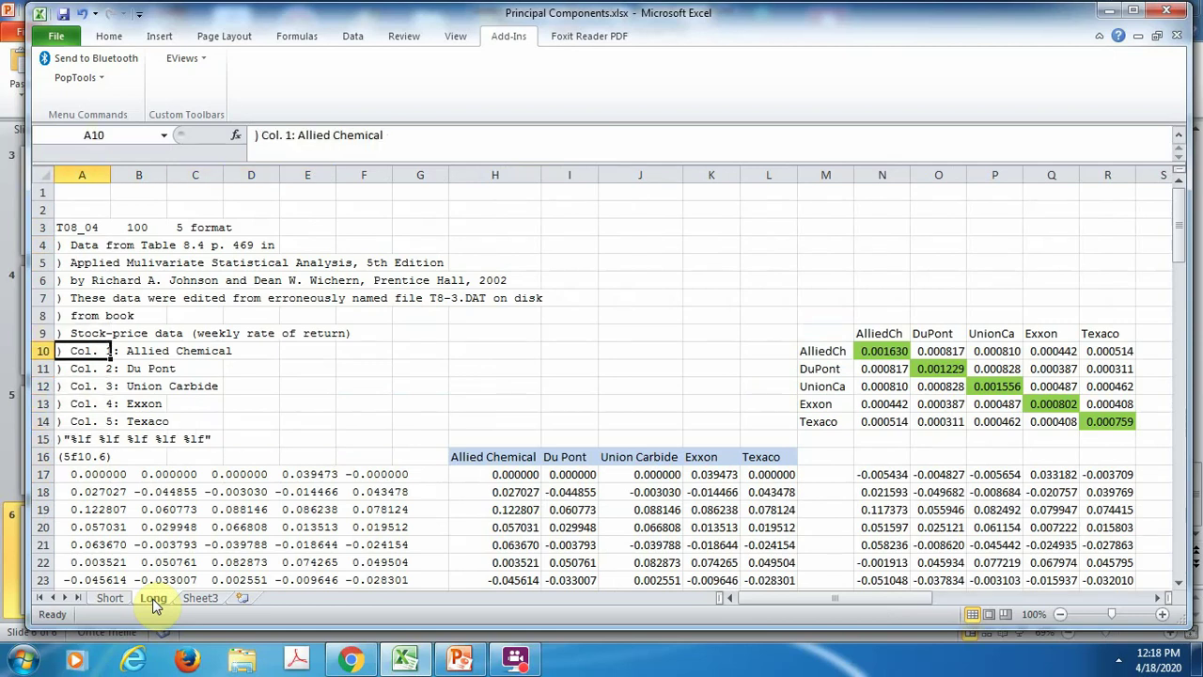
pyautogui.press('Down')
pyautogui.press('Down')
pyautogui.press('Down')
pyautogui.press('Down')
pyautogui.press('Down')
pyautogui.press('Down')
pyautogui.press('Down')
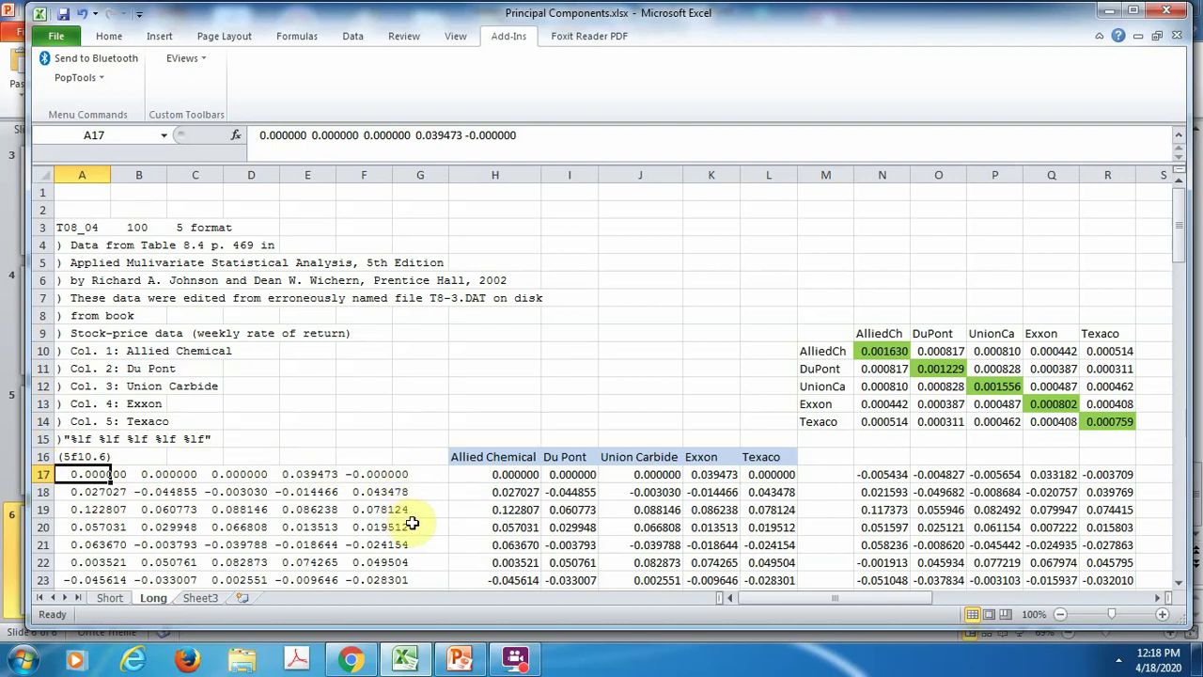
# Step across the raw text values in row 17 and inspect the LEFT extraction formula in H17.
pyautogui.press('Right')
pyautogui.press('Right')
pyautogui.press('Right')
pyautogui.press('Right')
pyautogui.press('Right')
pyautogui.press('Right')
pyautogui.press('Right')
pyautogui.press('Right')
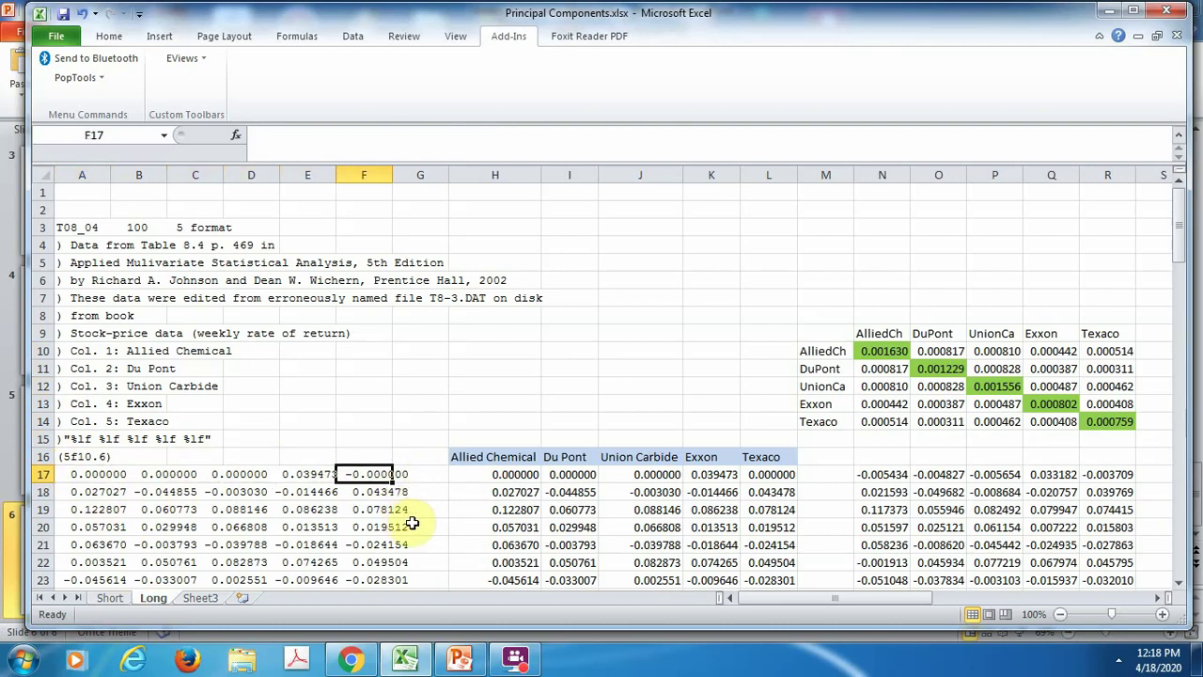
pyautogui.press('Left')
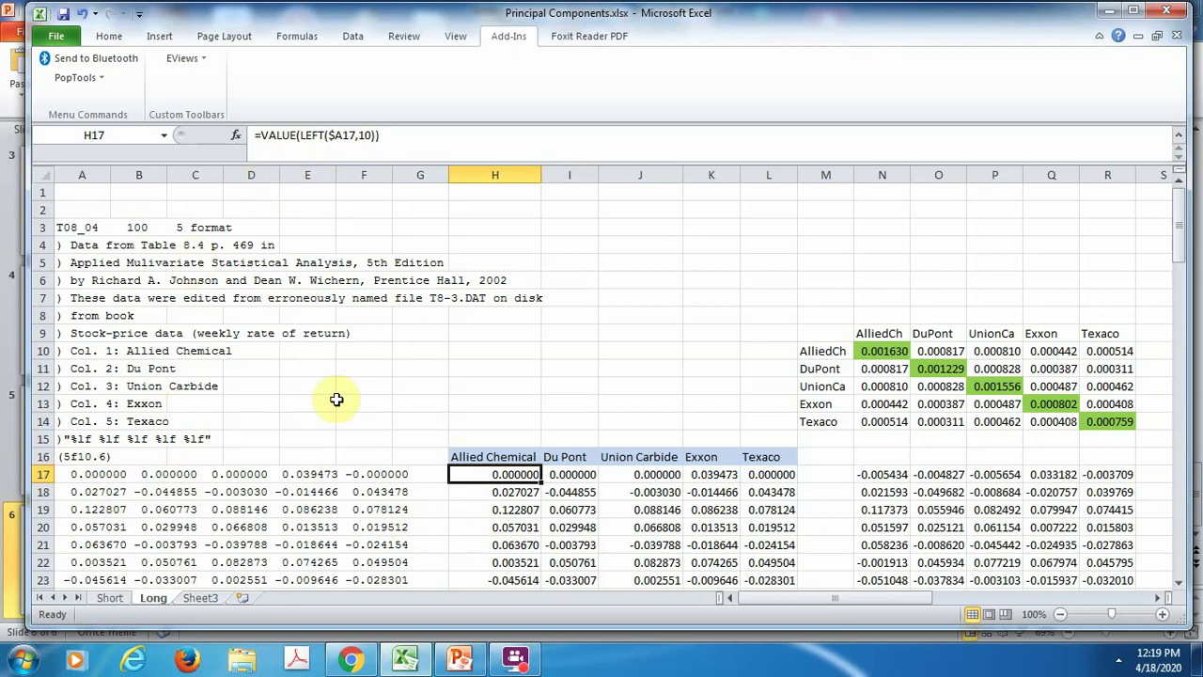
# Inspect the MID extraction formula for Du Pont in I17 and go back to H17.
pyautogui.press('Right')
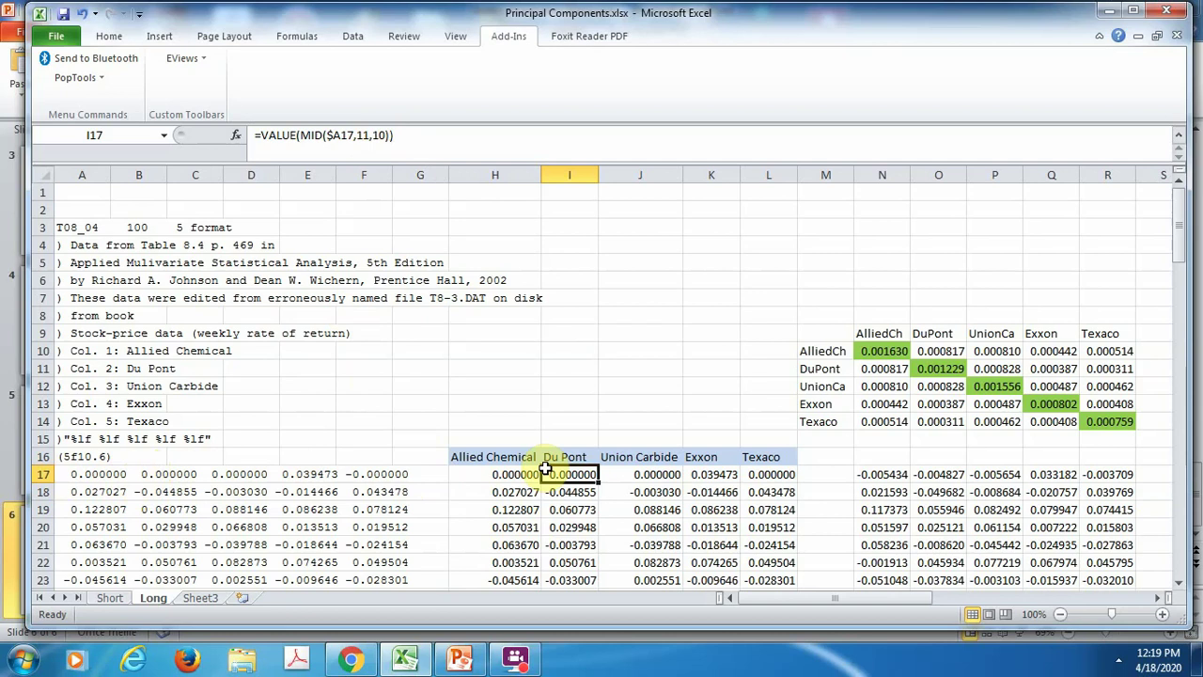
pyautogui.press('Right')
pyautogui.press('Left')
pyautogui.press('Left')
# Select the extracted returns of all five stocks from H17:L17 down to the last data row.
pyautogui.hotkey('shift', 'Right')
pyautogui.hotkey('shift', 'Right')
pyautogui.hotkey('shift', 'Right')
pyautogui.hotkey('shift', 'Right')
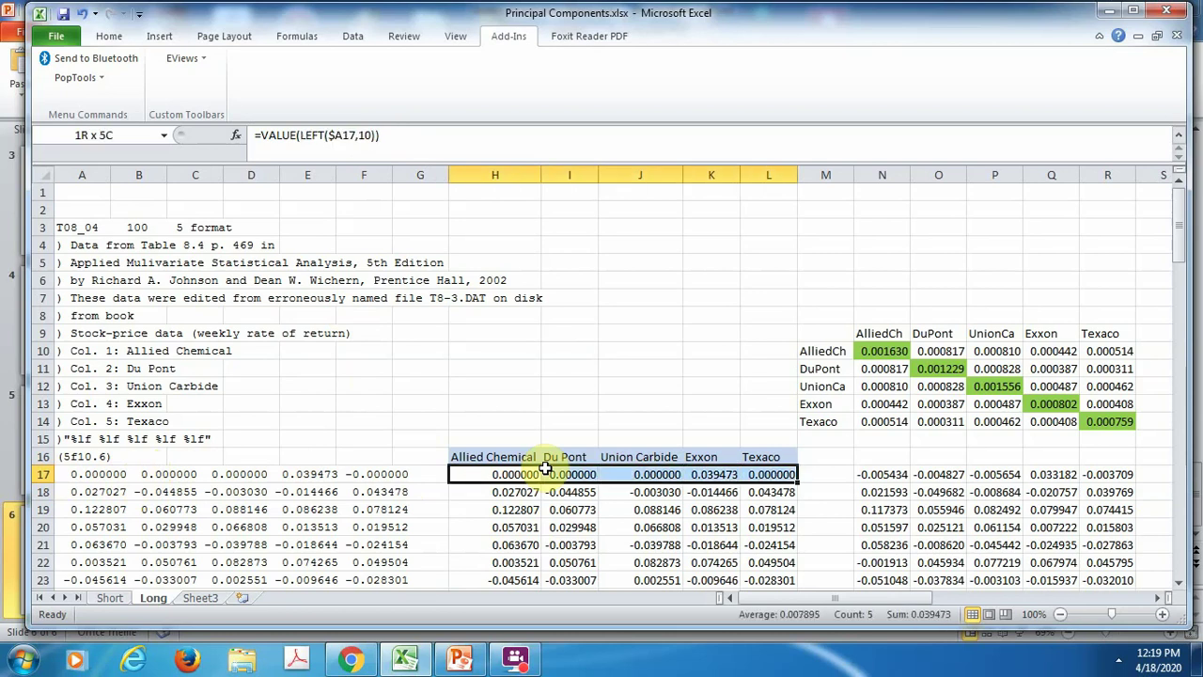
pyautogui.hotkey('ctrl', 'shift', 'Down')
# Select the covariance matrix N10:R14 and examine its MMULT array formula.
pyautogui.press('Up')
pyautogui.press('Up')
pyautogui.press('Up')
pyautogui.press('Up')
pyautogui.press('Up')
pyautogui.press('Up')
pyautogui.press('Up')
pyautogui.press('Up')
pyautogui.press('Up')
pyautogui.press('Up')
pyautogui.press('Up')
pyautogui.press('Up')
pyautogui.press('Up')
pyautogui.press('Up')
pyautogui.press('Up')
pyautogui.press('Up')
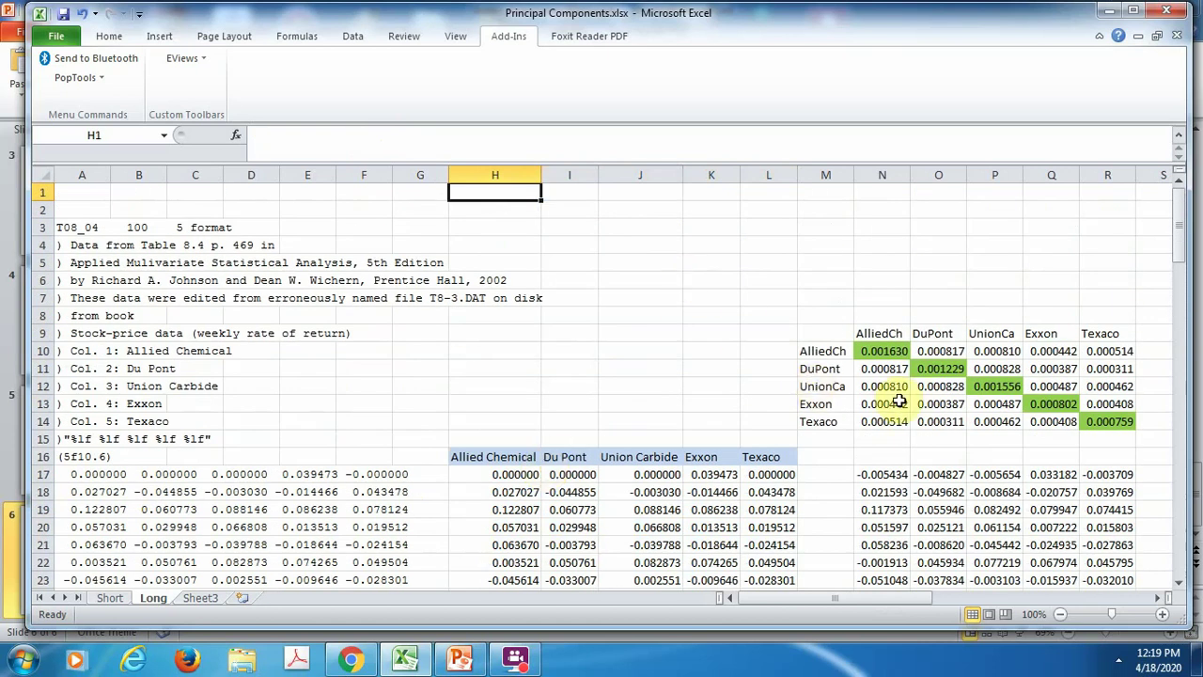
pyautogui.moveTo(893, 353); pyautogui.dragTo(1093, 414)
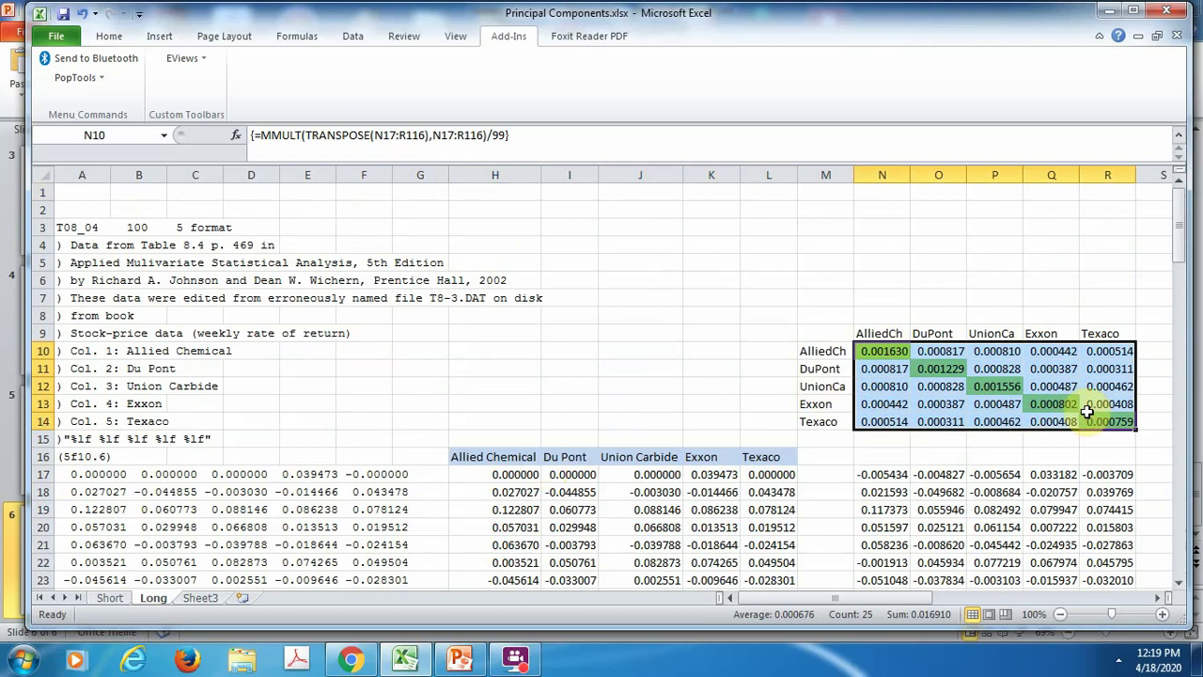
# Inspect the column average formulas below the stock returns, from H118 across to L118.
pyautogui.click(507, 474)
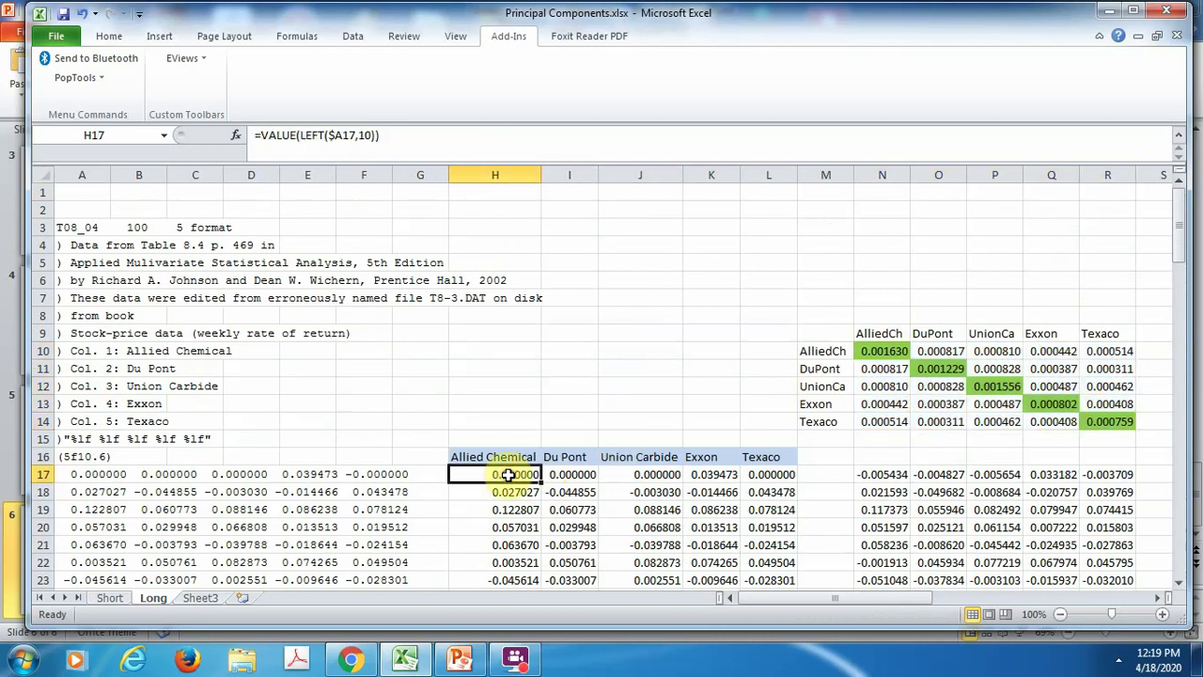
pyautogui.hotkey('ctrl', 'Down')
pyautogui.hotkey('ctrl', 'Down')
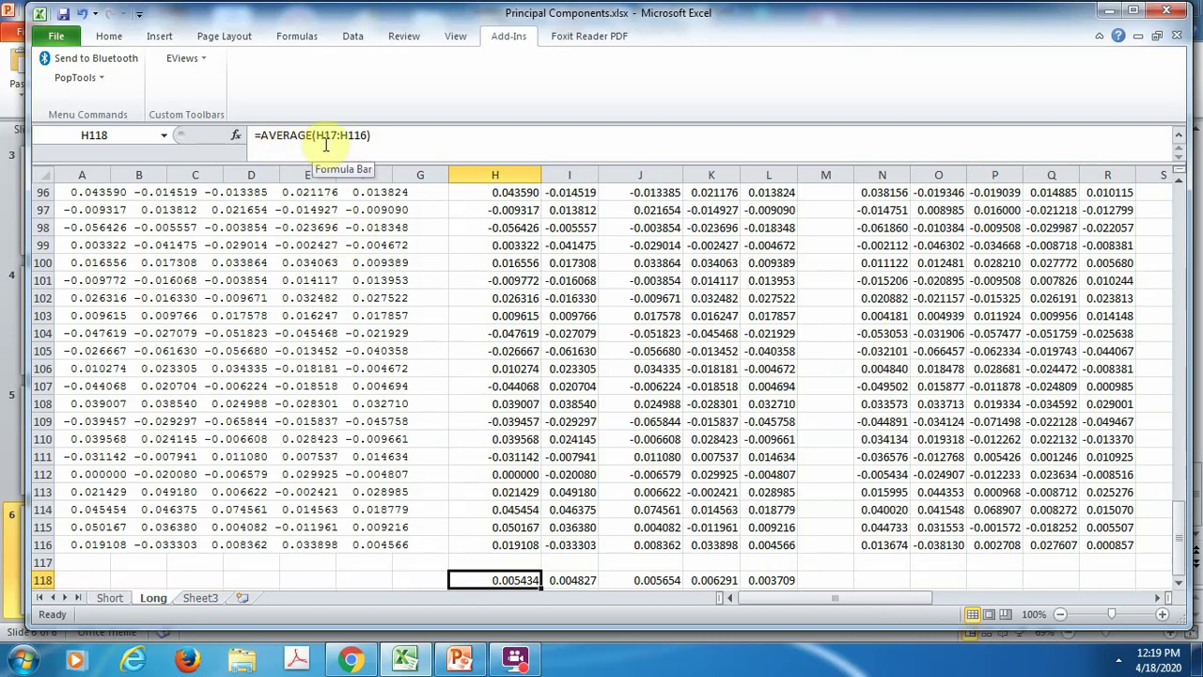
pyautogui.press('Right')
pyautogui.press('Right')
pyautogui.press('Right')
pyautogui.press('Right')
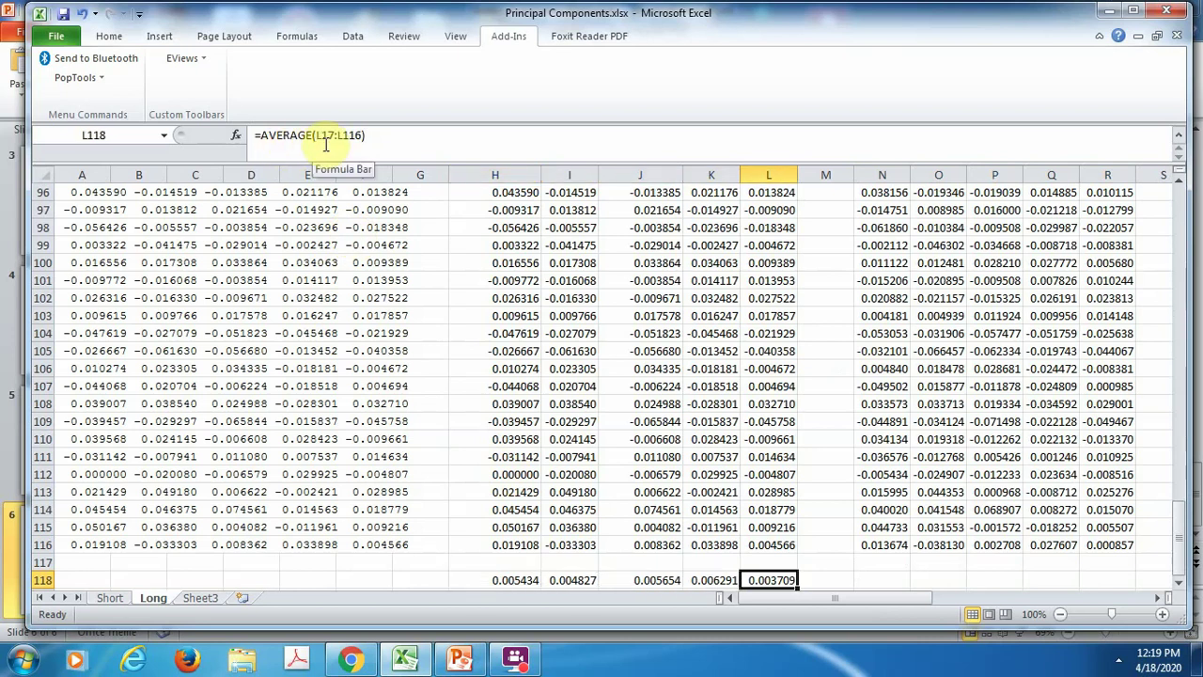
# Return to the first data row and inspect the formula in N17 that subtracts the column mean from H17.
pyautogui.hotkey('ctrl', 'Up')
pyautogui.hotkey('ctrl', 'Up')
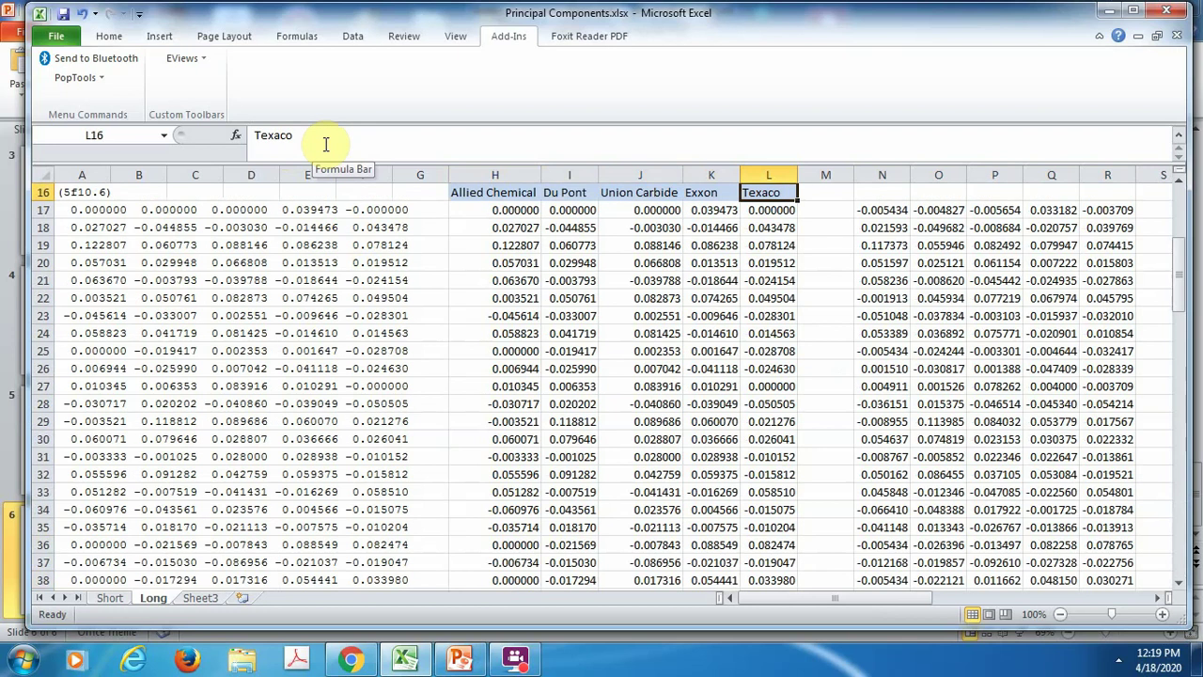
pyautogui.press('Down')
pyautogui.press('Right')
pyautogui.press('Right')
pyautogui.press('Up')
pyautogui.press('Up')
pyautogui.press('Up')
pyautogui.press('Up')
pyautogui.press('Up')
pyautogui.press('Up')
pyautogui.press('Up')
pyautogui.press('Up')
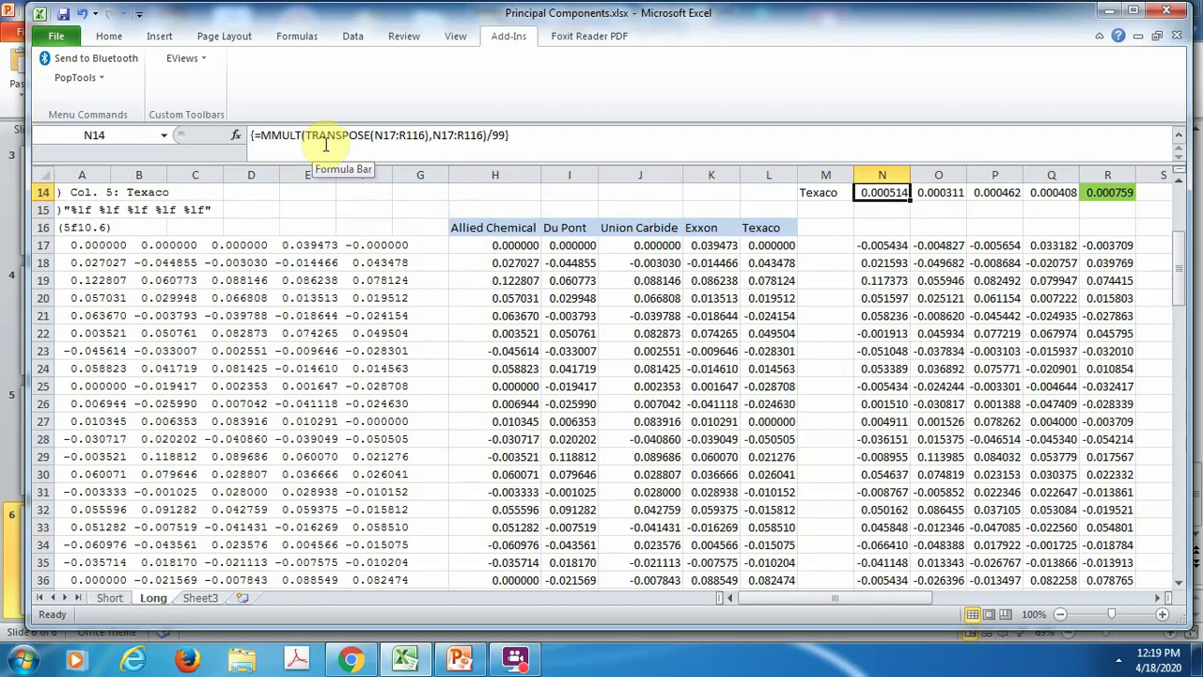
pyautogui.press('Down')
pyautogui.press('Down')
pyautogui.press('Down')
pyautogui.press('Down')
pyautogui.press('Down')
pyautogui.press('Down')
pyautogui.press('Down')
pyautogui.press('Down')
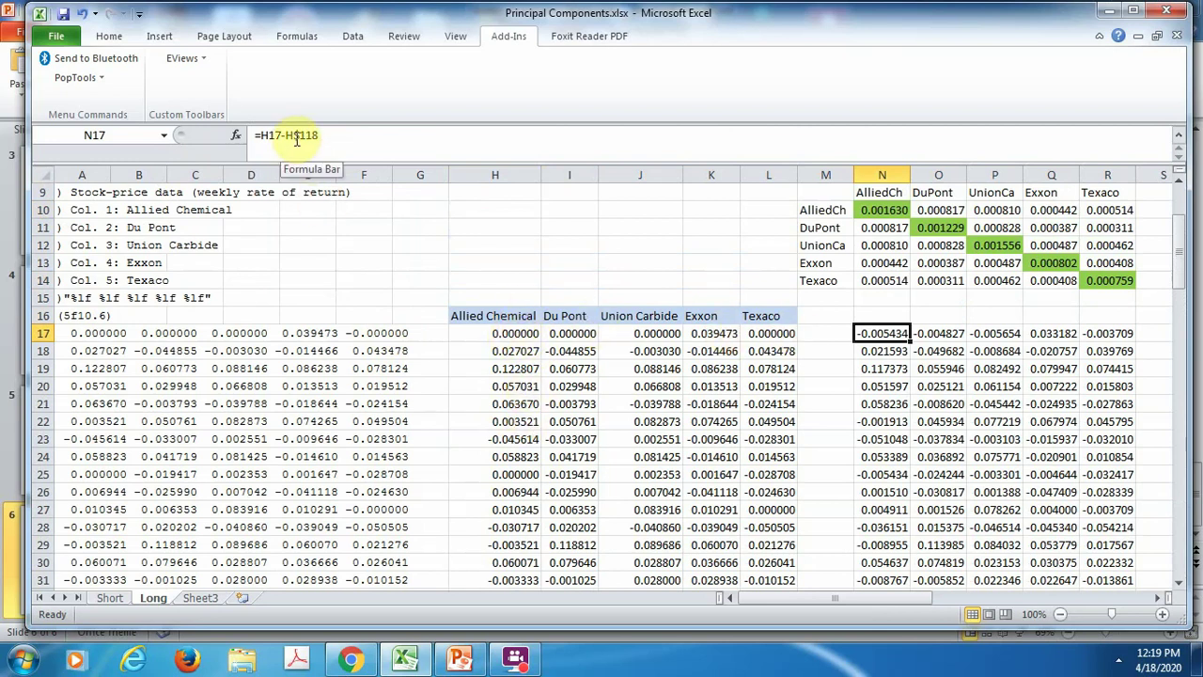
# Check the Allied Chemical average formula in H118, which the deviation formula refers to.
pyautogui.click(510, 338)
pyautogui.hotkey('ctrl', 'Down')
pyautogui.press('Down')
pyautogui.press('Down')
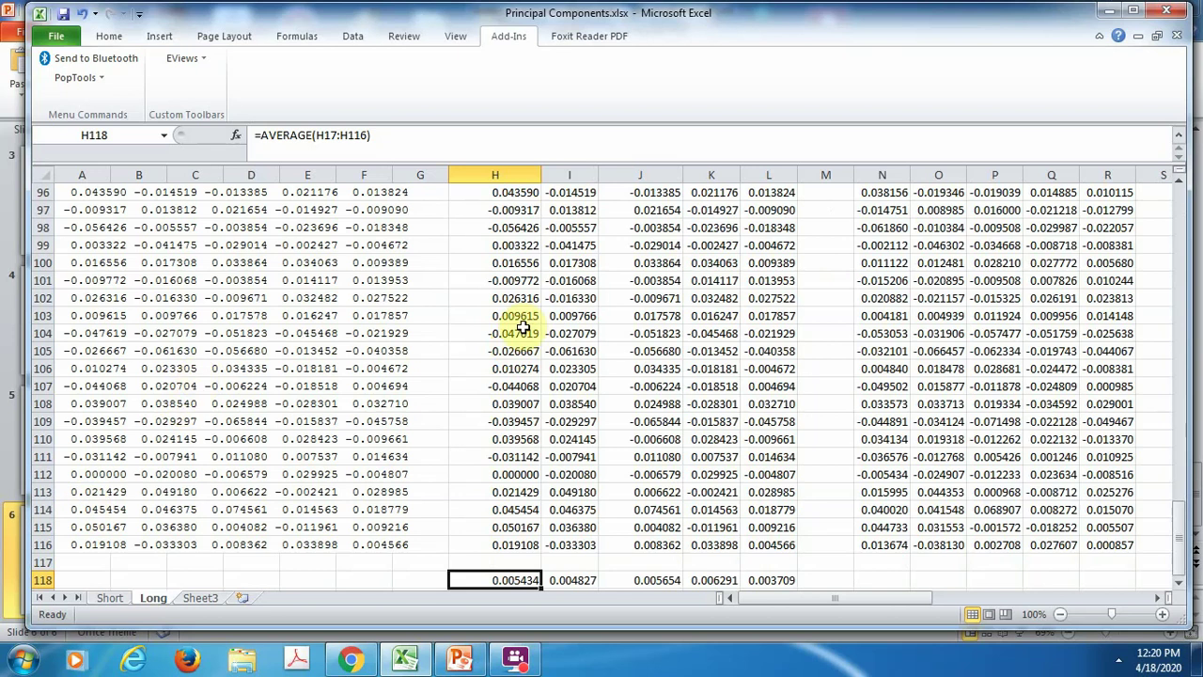
# Go back from the averages row to the first Allied Chemical deviation in N17 for review.
pyautogui.hotkey('ctrl', 'Up')
pyautogui.hotkey('ctrl', 'Up')
pyautogui.press('Up')
pyautogui.press('Up')
pyautogui.press('Up')
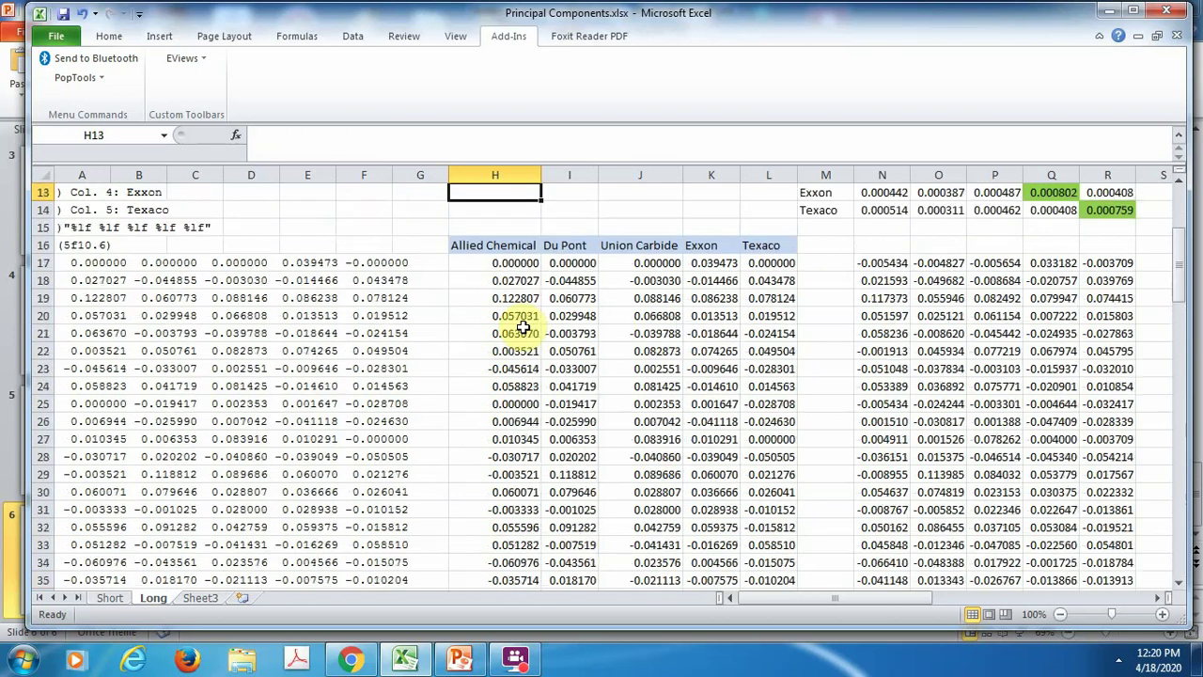
pyautogui.press('Up')
pyautogui.press('Up')
pyautogui.press('Up')
pyautogui.press('Down')
pyautogui.press('Down')
pyautogui.press('Down')
pyautogui.press('Down')
pyautogui.press('Right')
pyautogui.press('Right')
pyautogui.press('Right')
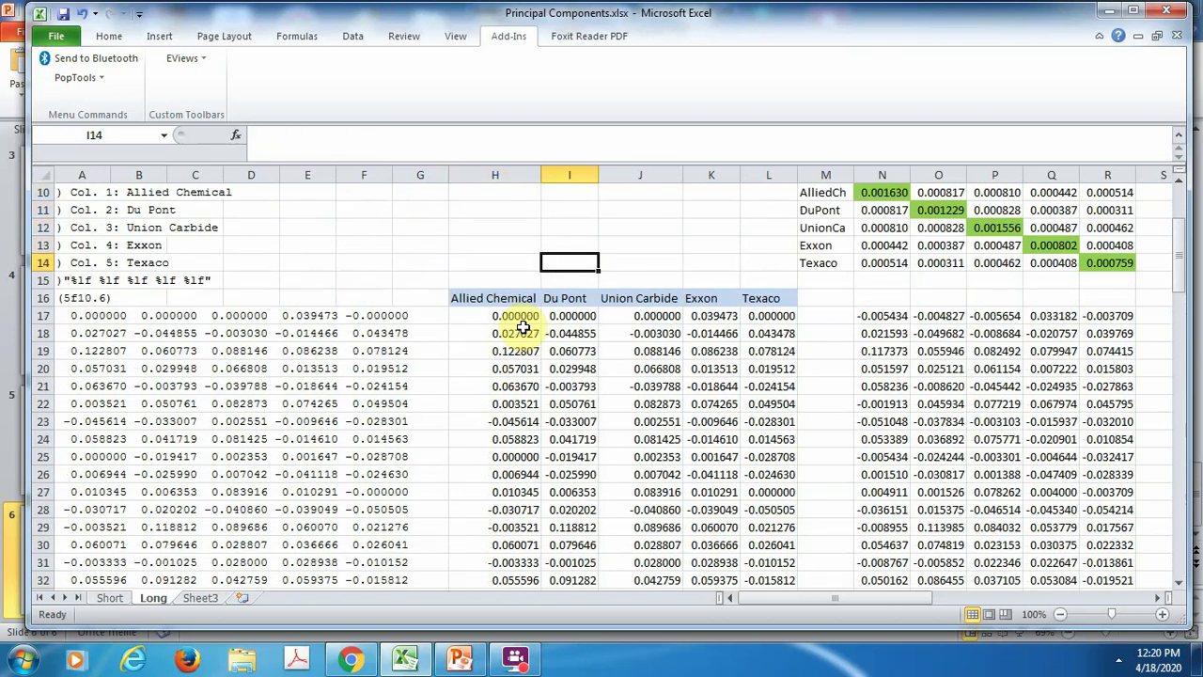
pyautogui.press('Right')
pyautogui.press('Right')
pyautogui.press('Right')
pyautogui.press('Down')
pyautogui.press('Down')
pyautogui.press('Down')
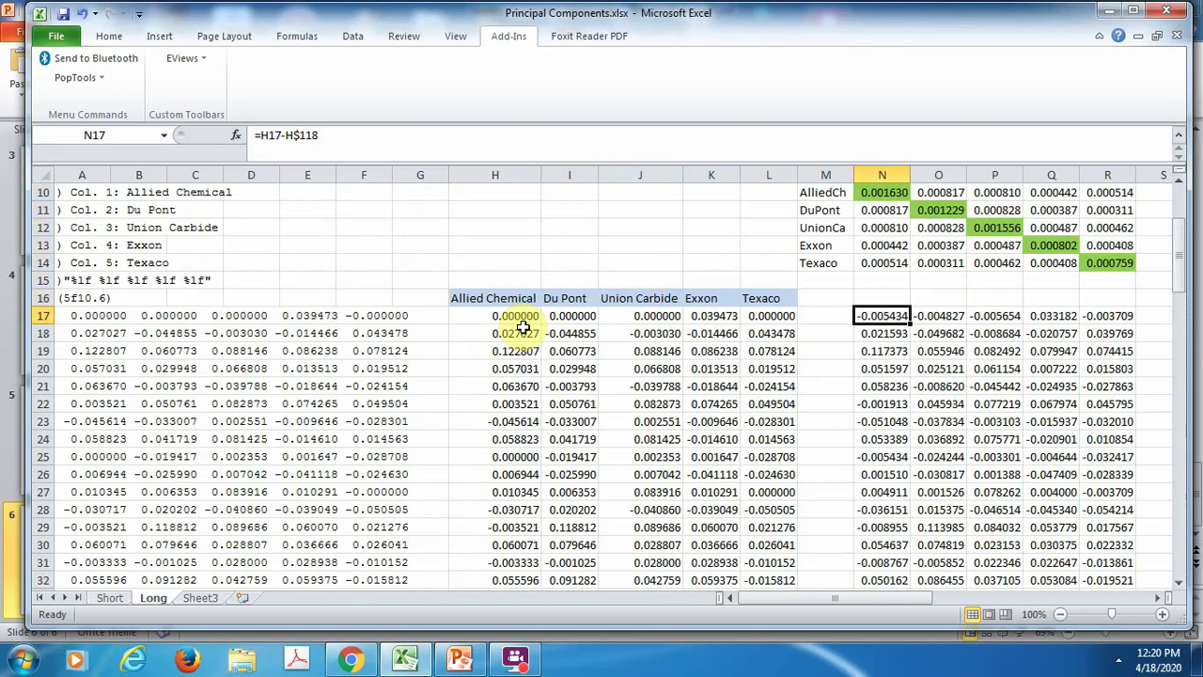
# Select the whole block of mean deviations, N17:R116.
pyautogui.hotkey('shift', 'Right')
pyautogui.hotkey('shift', 'Right')
pyautogui.hotkey('shift', 'Right')
pyautogui.hotkey('shift', 'Right')
pyautogui.hotkey('ctrl', 'shift', 'Down')
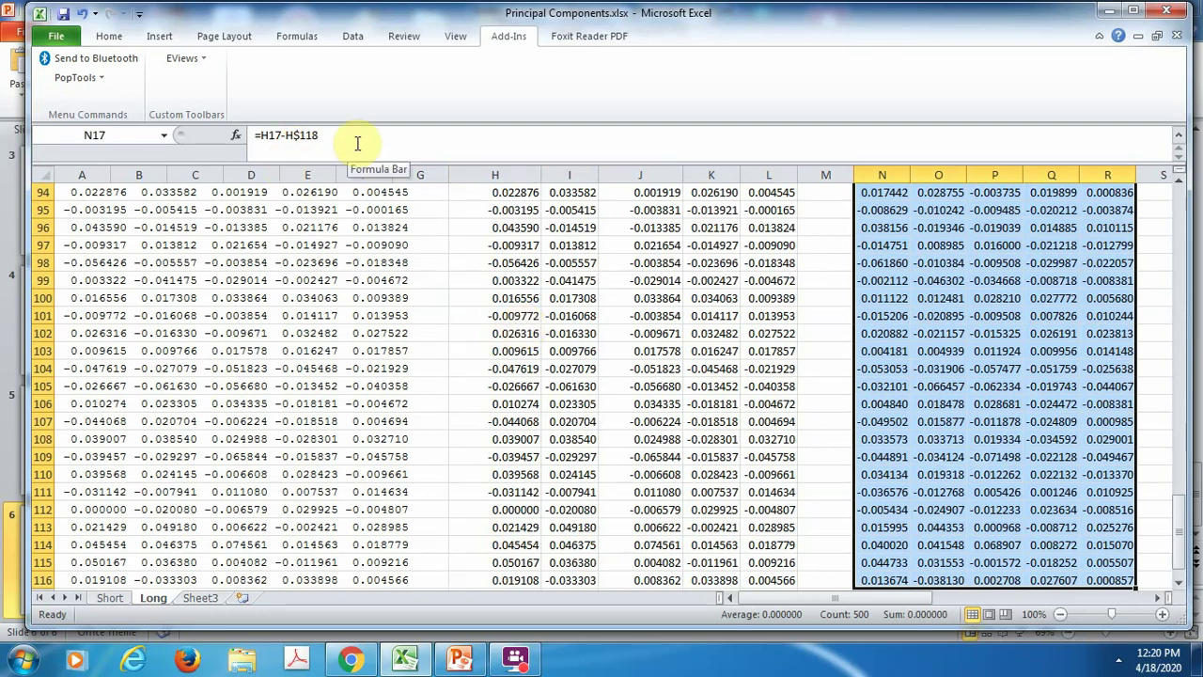
# Compare the deviation formulas in O17 and N17 with the last one in R116.
pyautogui.press('Right')
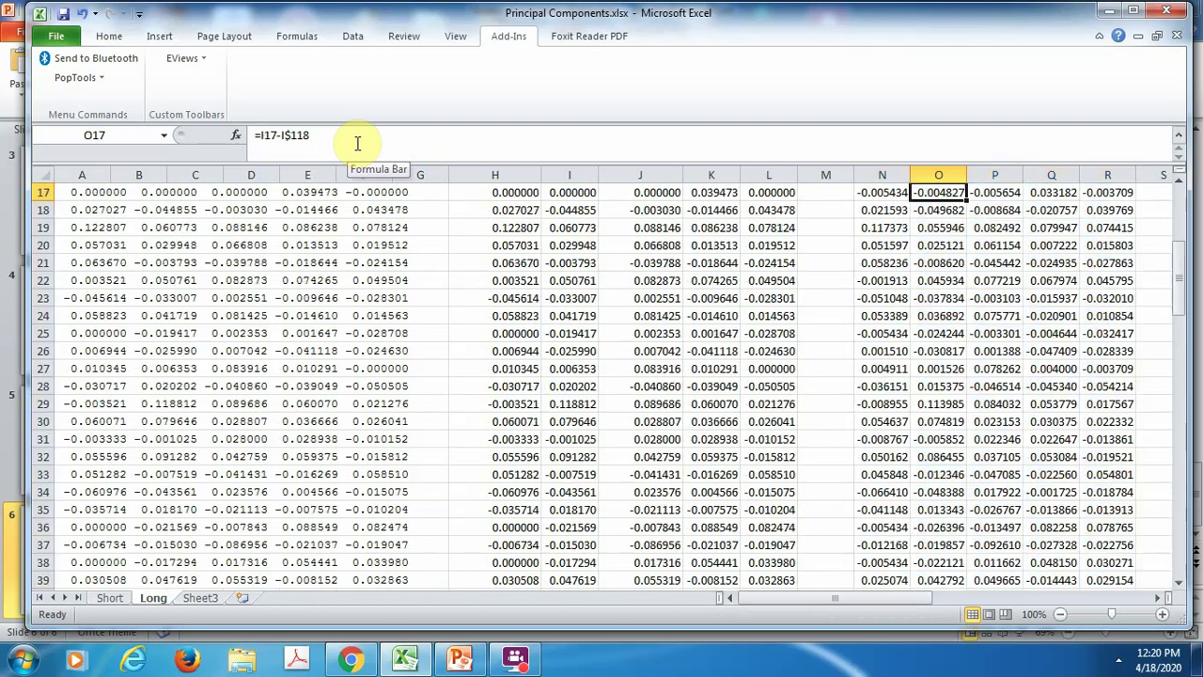
pyautogui.press('Left')
pyautogui.press('Up')
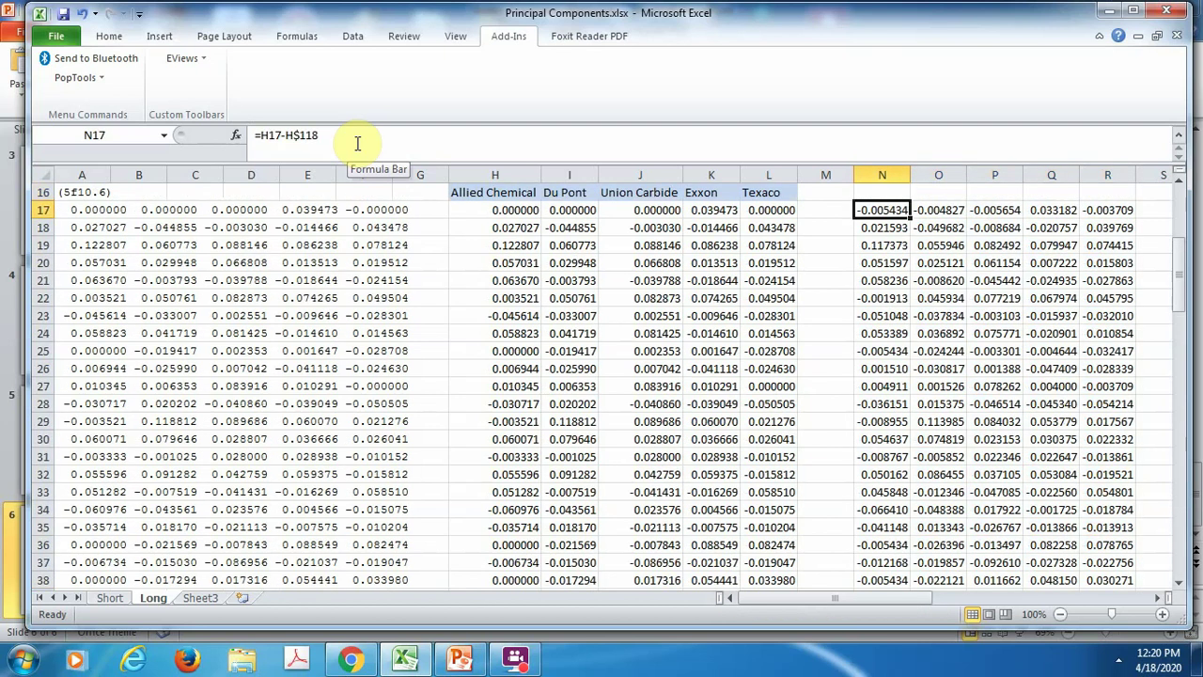
pyautogui.hotkey('ctrl', 'Right')
pyautogui.hotkey('ctrl', 'Down')
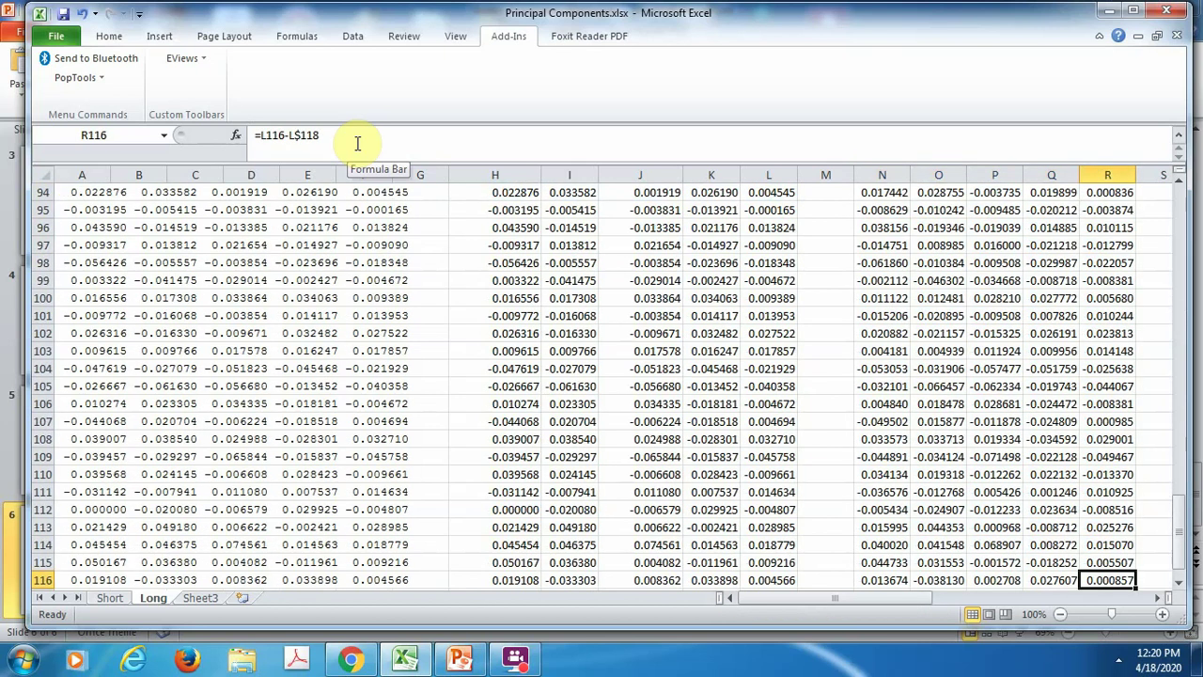
# Go from the last deviation in R116 back up to N10 and check the covariance matrix's MMULT formula.
pyautogui.hotkey('ctrl', 'Up')
pyautogui.hotkey('ctrl', 'Up')
pyautogui.hotkey('ctrl', 'Up')
pyautogui.hotkey('ctrl', 'Up')
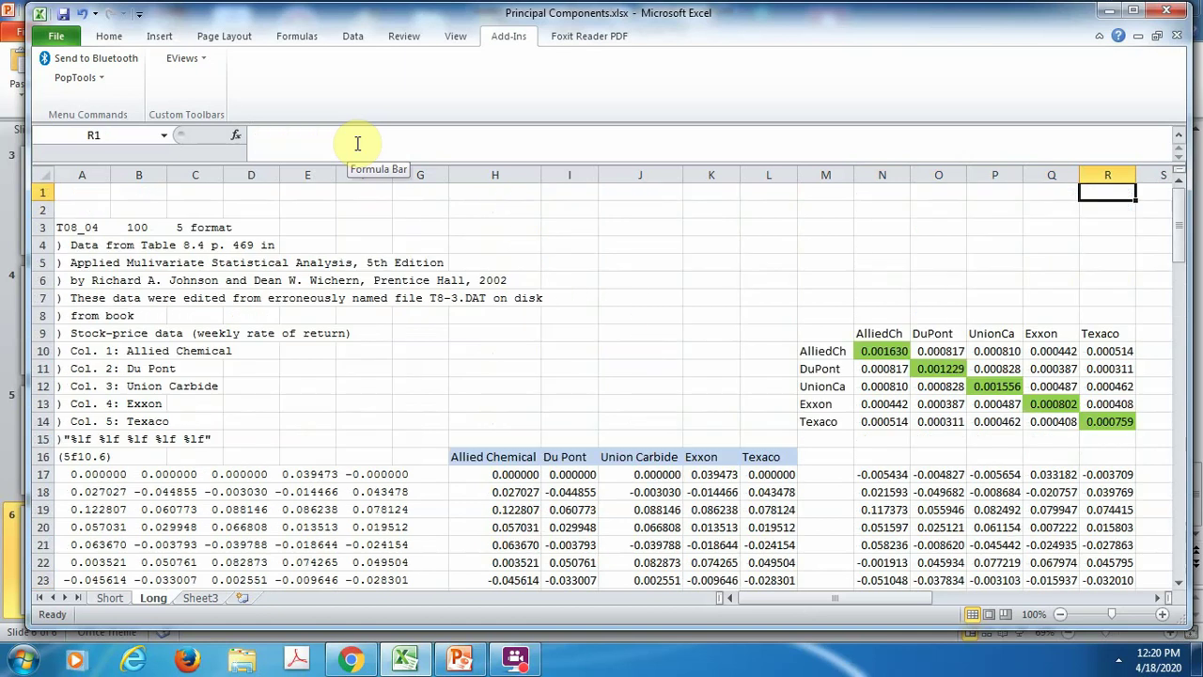
pyautogui.press('Left')
pyautogui.press('Left')
pyautogui.press('Left')
pyautogui.press('Left')
pyautogui.press('Left')
pyautogui.press('Down')
pyautogui.press('Down')
pyautogui.press('Down')
pyautogui.press('Down')
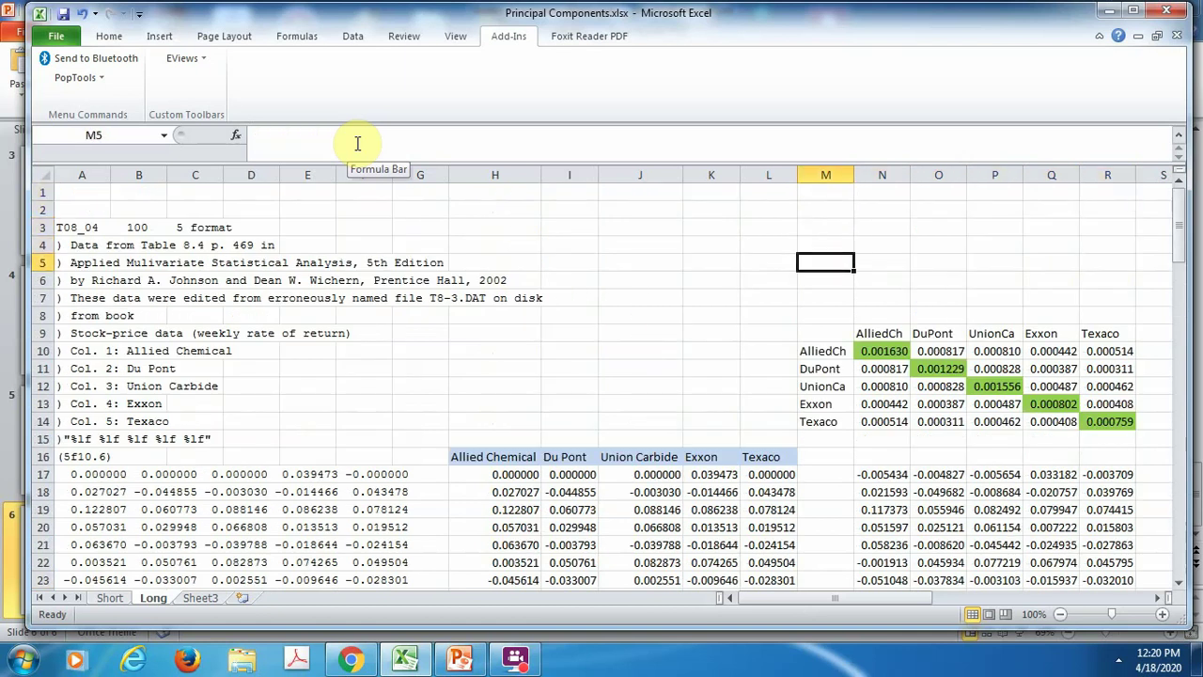
pyautogui.press('Down')
pyautogui.press('Down')
pyautogui.press('Down')
pyautogui.press('Down')
pyautogui.press('Down')
pyautogui.press('Down')
pyautogui.press('Right')
pyautogui.press('Up')
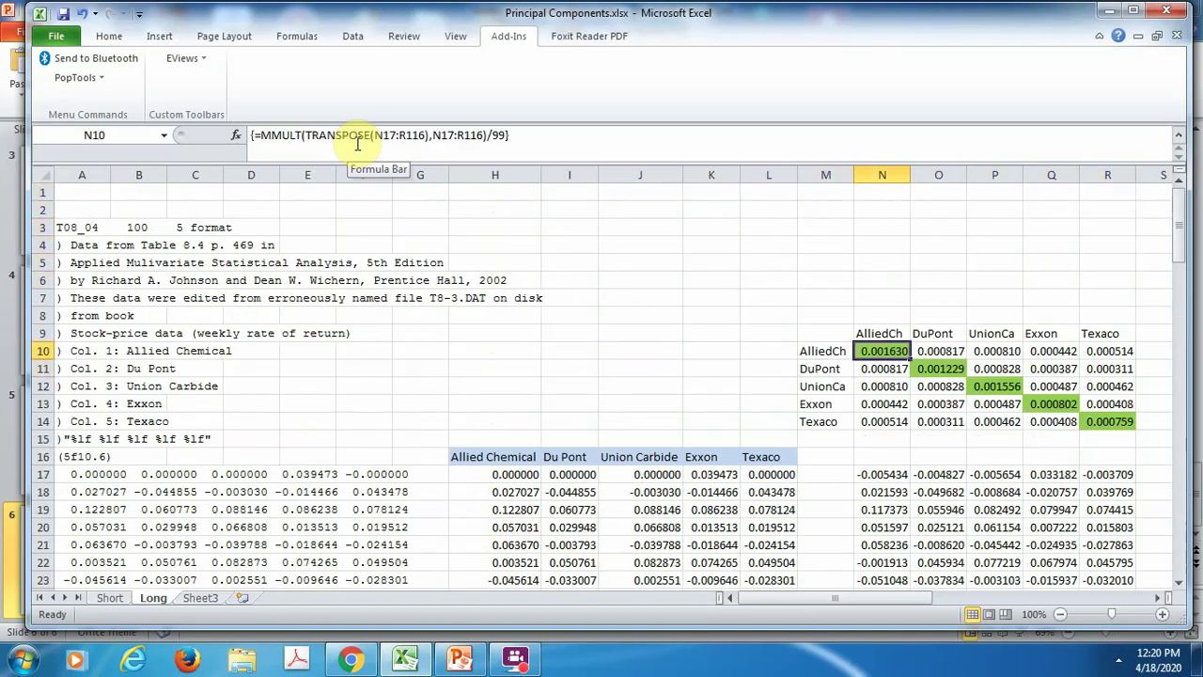
# Select the full covariance matrix of the five stocks, N10:R14.
pyautogui.hotkey('shift', 'Down')
pyautogui.hotkey('shift', 'Down')
pyautogui.hotkey('shift', 'Down')
pyautogui.hotkey('shift', 'Down')
pyautogui.hotkey('shift', 'Right')
pyautogui.hotkey('shift', 'Right')
pyautogui.hotkey('shift', 'Right')
pyautogui.hotkey('shift', 'Right')
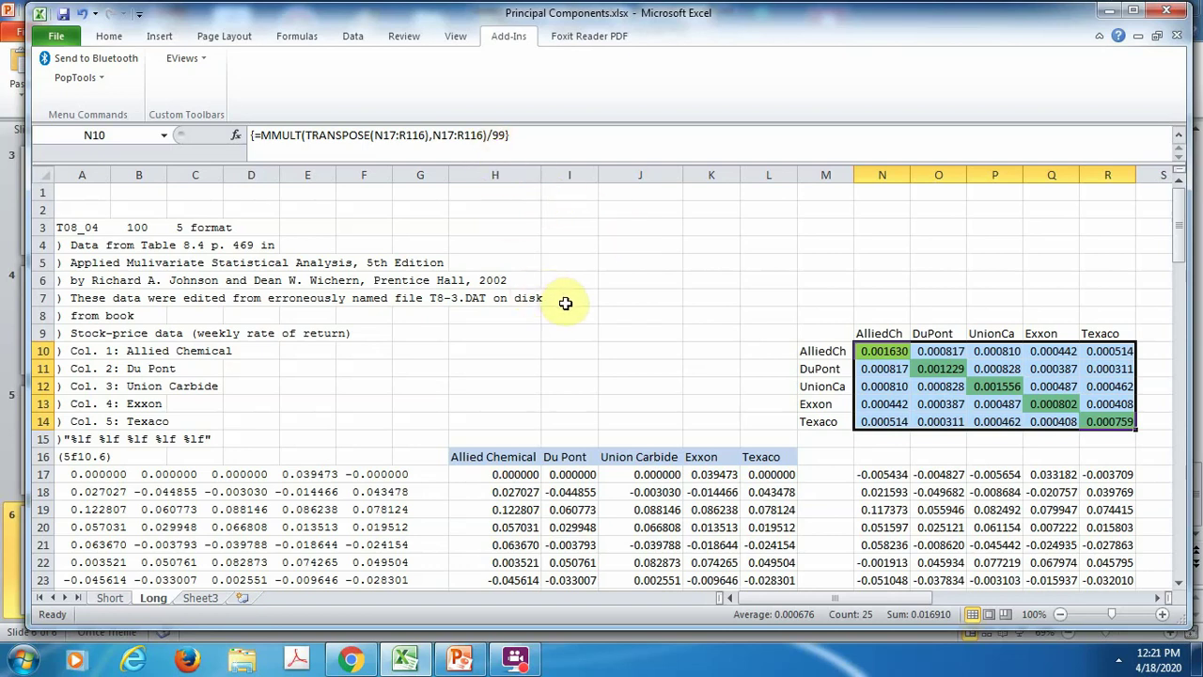
# Check the DuPont variance formula in O11, and reselect the covariance matrix N10:R14 from N10.
pyautogui.press('Right')
pyautogui.press('Down')
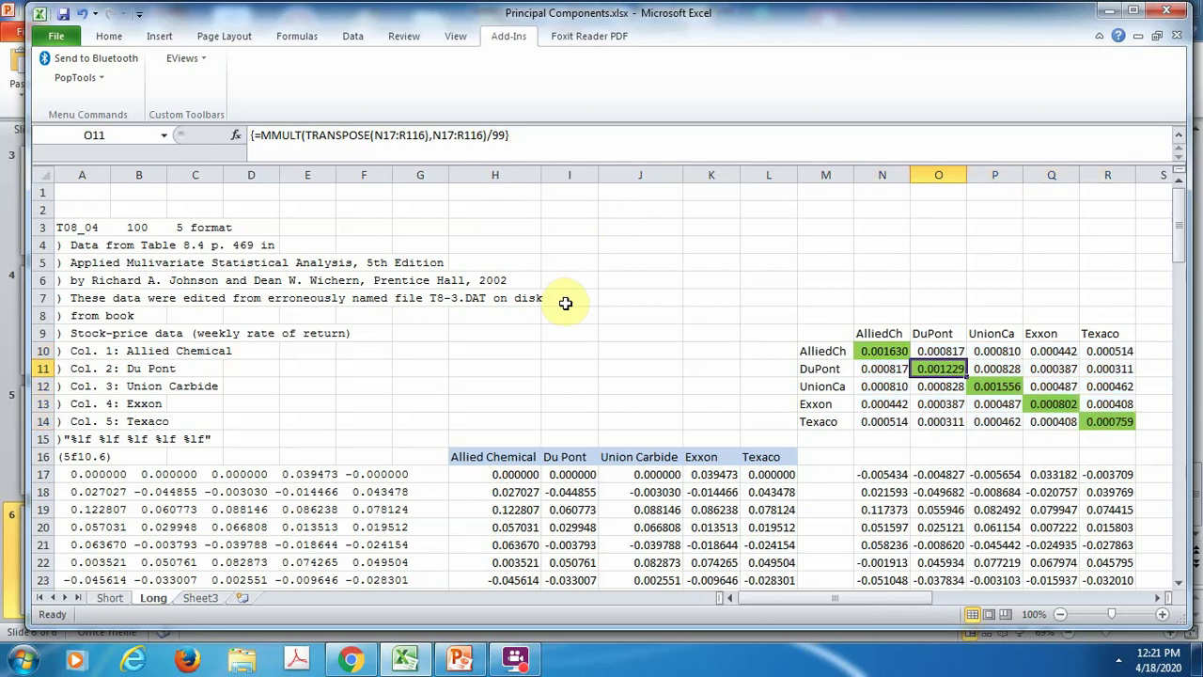
pyautogui.press('Left')
pyautogui.press('Up')
pyautogui.hotkey('shift', 'Right')
pyautogui.hotkey('shift', 'Right')
pyautogui.hotkey('shift', 'Right')
pyautogui.hotkey('shift', 'Right')
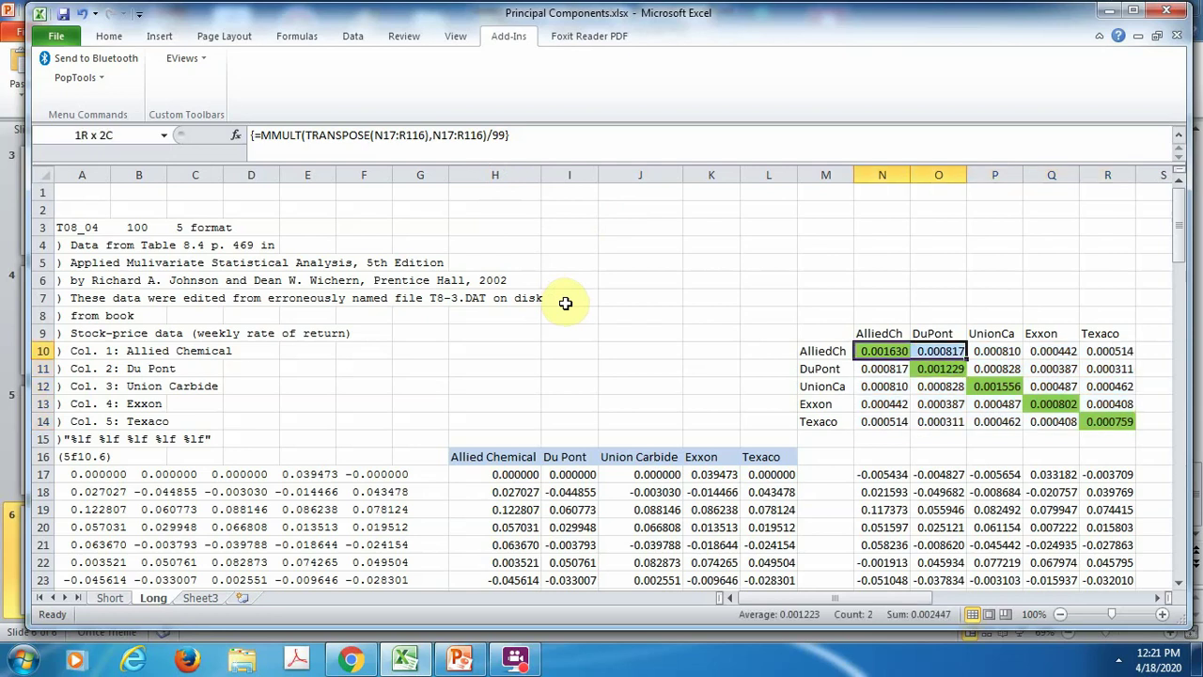
pyautogui.hotkey('shift', 'Down')
pyautogui.hotkey('shift', 'Down')
pyautogui.hotkey('shift', 'Down')
pyautogui.hotkey('shift', 'Down')
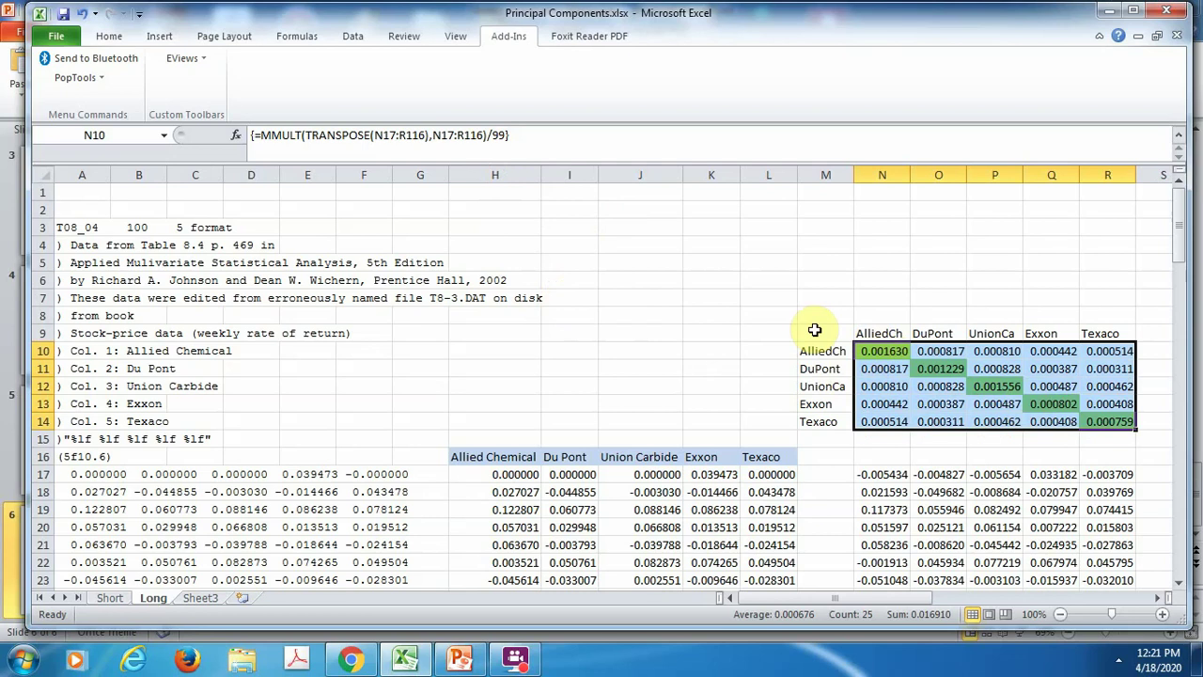
# Go along row 10 from the covariance matrix to the Jacobi output and check its array formula.
pyautogui.press('Right')
pyautogui.press('Right')
pyautogui.press('Right')
pyautogui.press('Right')
pyautogui.press('Right')
pyautogui.press('Right')
pyautogui.press('Right')
pyautogui.press('Right')
pyautogui.press('Right')
pyautogui.press('Right')
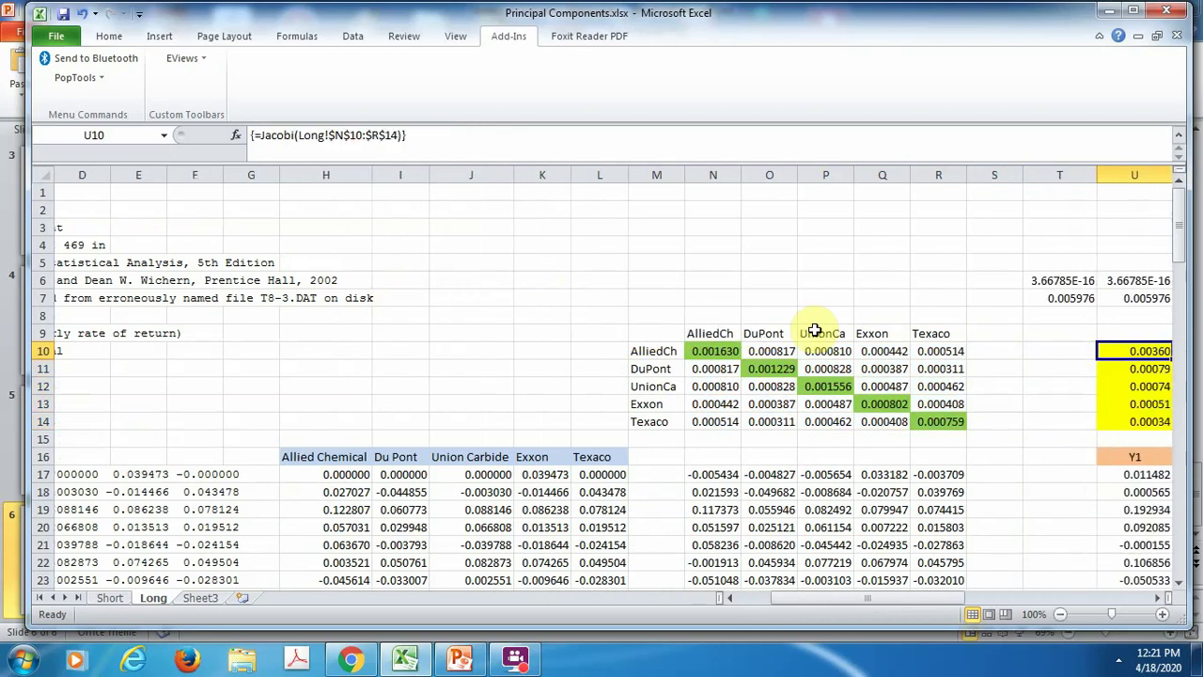
pyautogui.press('Right')
pyautogui.press('Right')
pyautogui.press('Right')
pyautogui.press('Left')
pyautogui.press('Left')
pyautogui.press('Left')
pyautogui.press('Left')
pyautogui.press('Left')
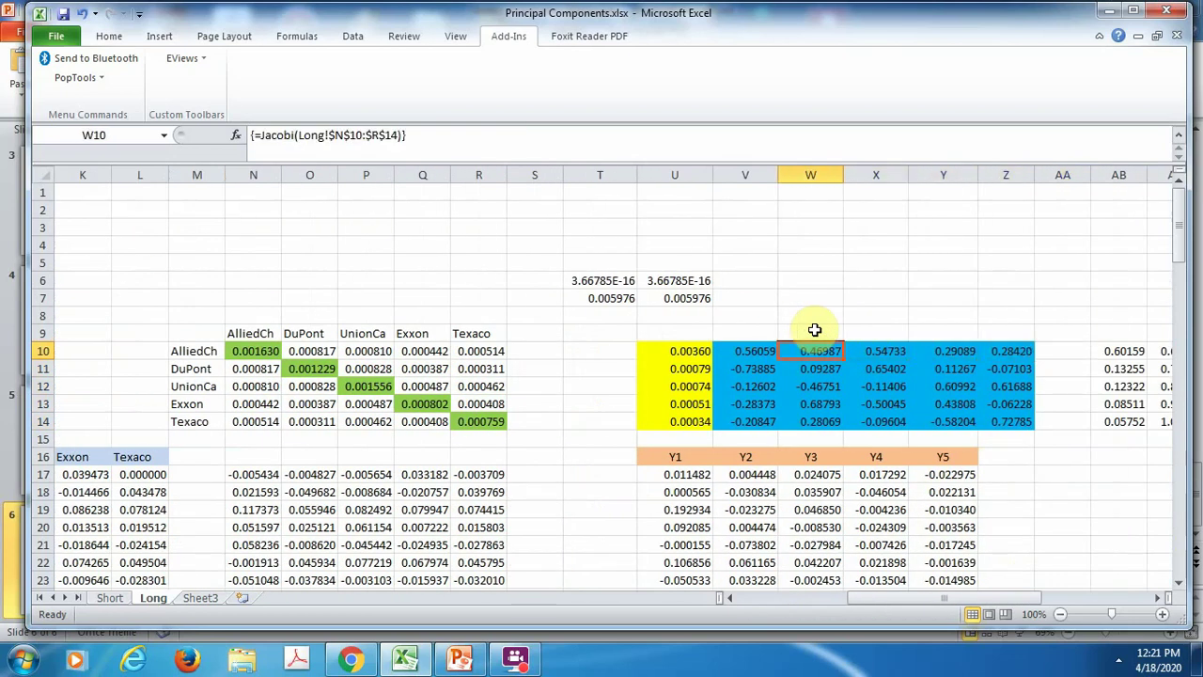
# Select the entire Jacobi output of eigenvalues and eigenvectors, U10:Z14.
pyautogui.press('Left')
pyautogui.hotkey('shift', 'Down')
pyautogui.hotkey('shift', 'Down')
pyautogui.hotkey('shift', 'Down')
pyautogui.hotkey('shift', 'Down')
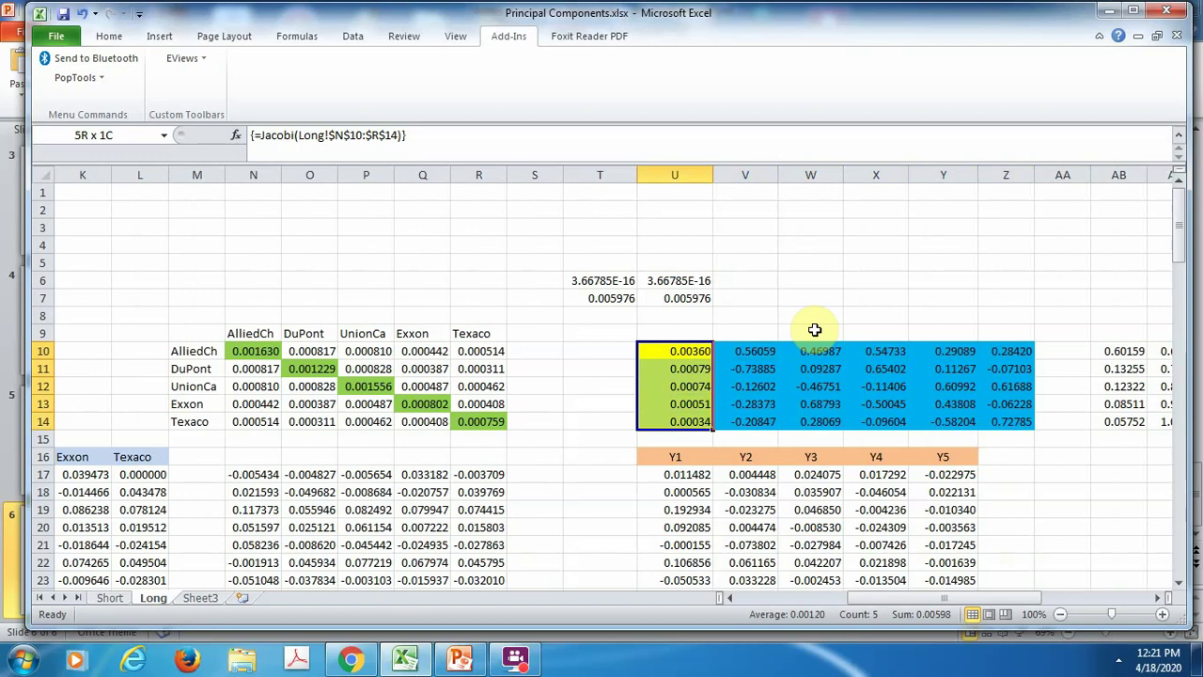
pyautogui.hotkey('shift', 'Right')
pyautogui.hotkey('shift', 'Right')
pyautogui.hotkey('shift', 'Right')
pyautogui.hotkey('shift', 'Right')
pyautogui.hotkey('shift', 'Right')
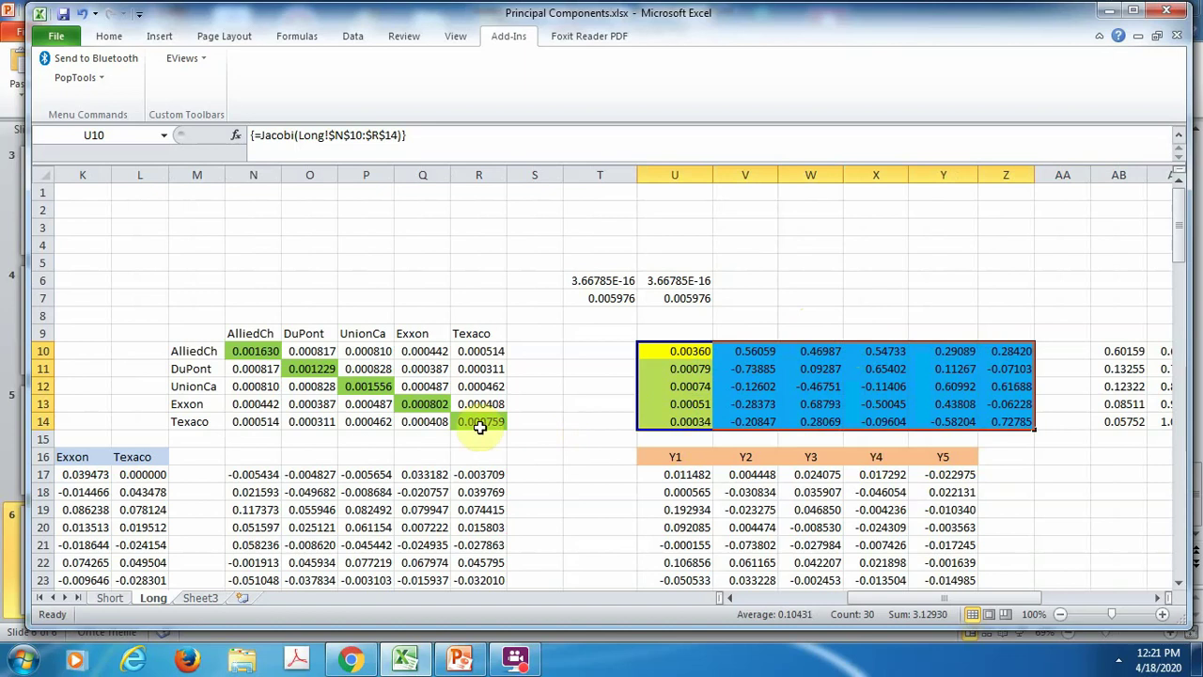
# Review the cumulative variance proportion formulas in AC10 through AC12.
pyautogui.click(1093, 371)
pyautogui.press('Right')
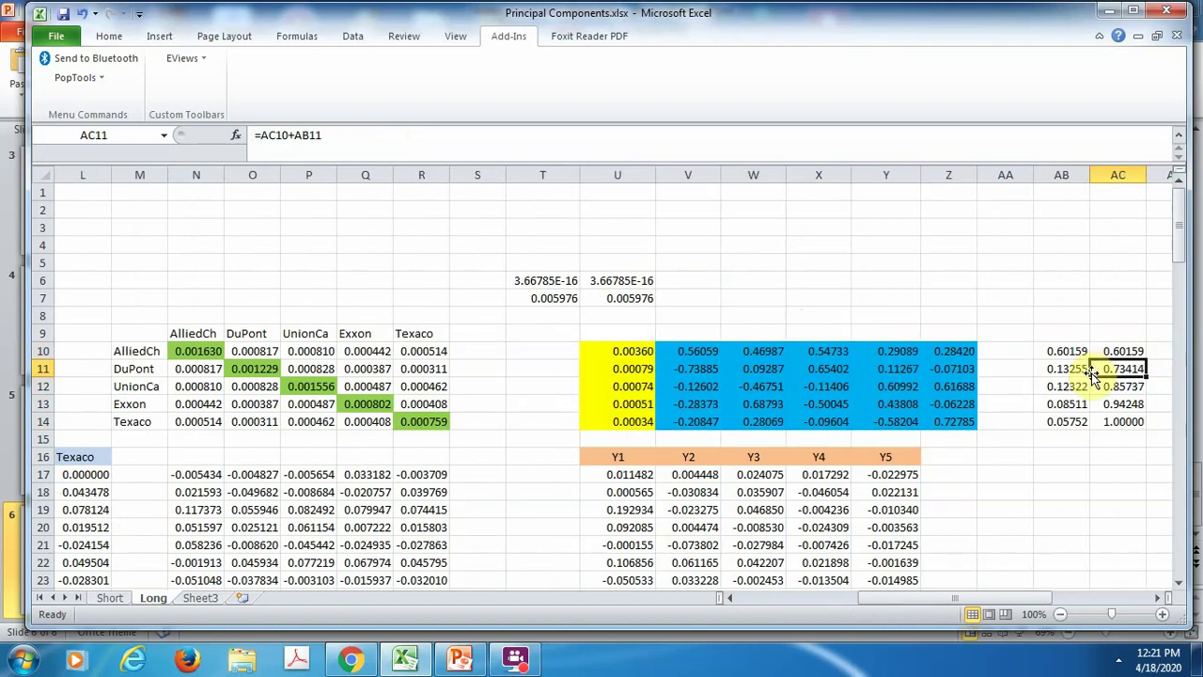
pyautogui.press('Up')
pyautogui.press('Down')
pyautogui.press('Down')
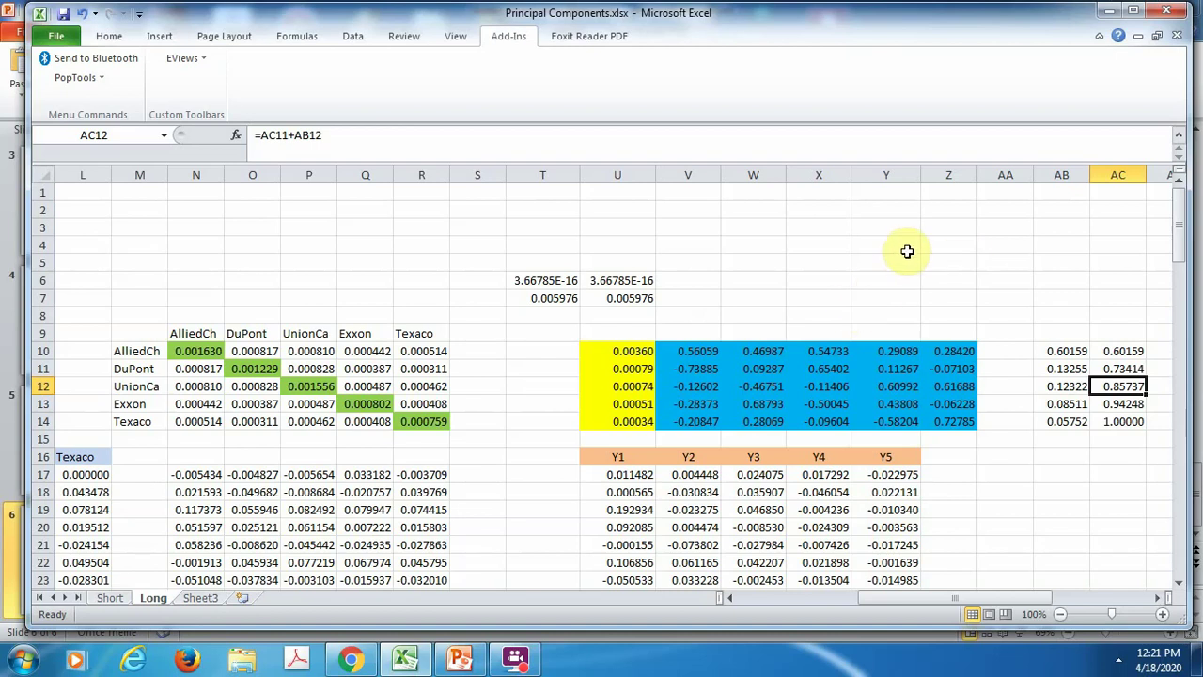
# Return to the eigenvalue column at U12 and check the formula in T7 that sums the covariance matrix's diagonal.
pyautogui.press('Left')
pyautogui.hotkey('ctrl', 'Left')
pyautogui.hotkey('ctrl', 'Left')
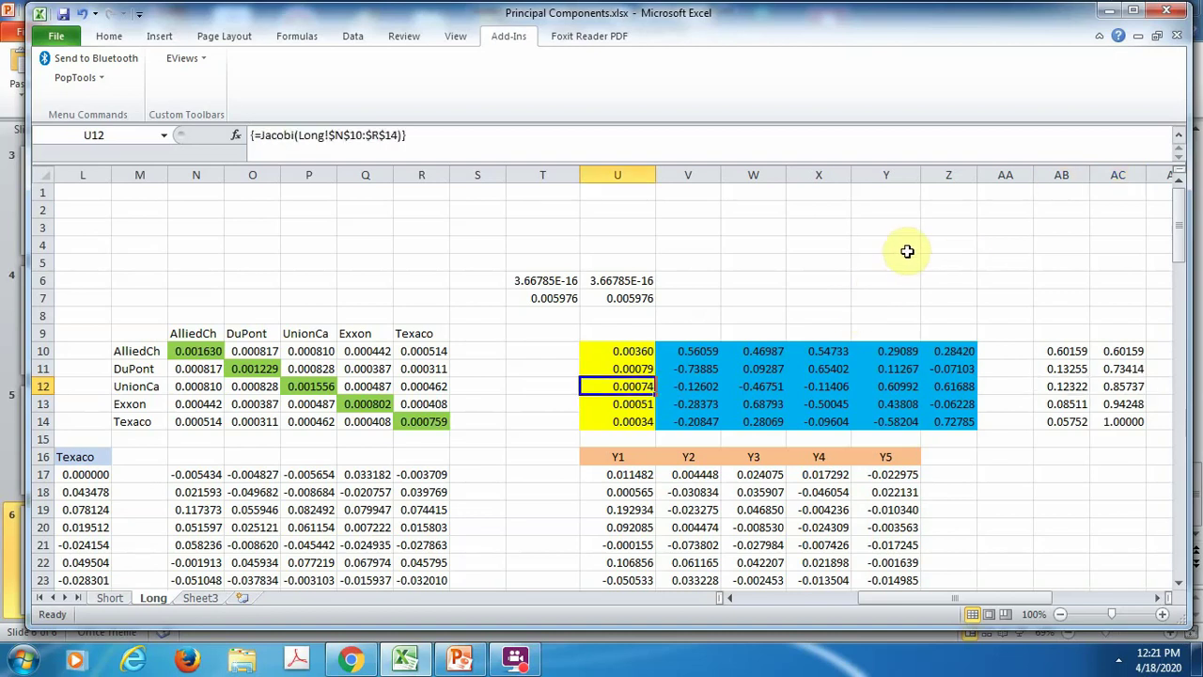
pyautogui.click(552, 300)
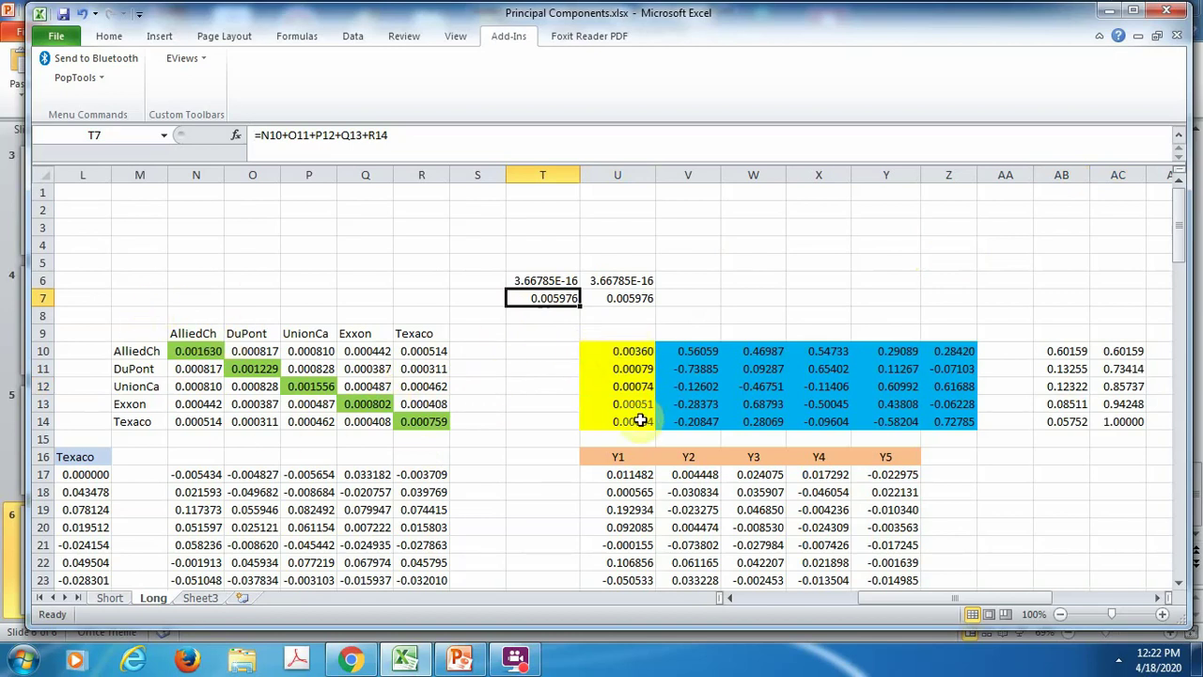
# Go to the first Y1 component score in U17 and check its SUMPRODUCT formula.
pyautogui.press('Down')
pyautogui.press('Down')
pyautogui.press('Down')
pyautogui.press('Down')
pyautogui.press('Down')
pyautogui.press('Down')
pyautogui.press('Down')
pyautogui.press('Down')
pyautogui.press('Down')
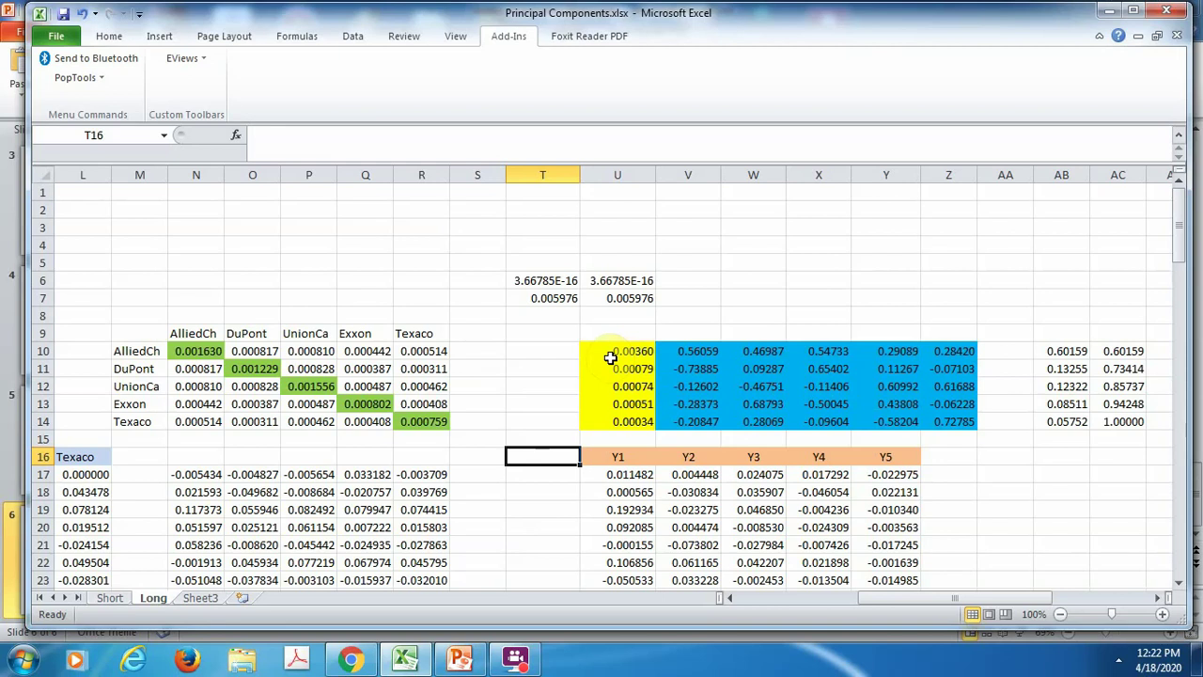
pyautogui.press('Right')
pyautogui.press('Down')
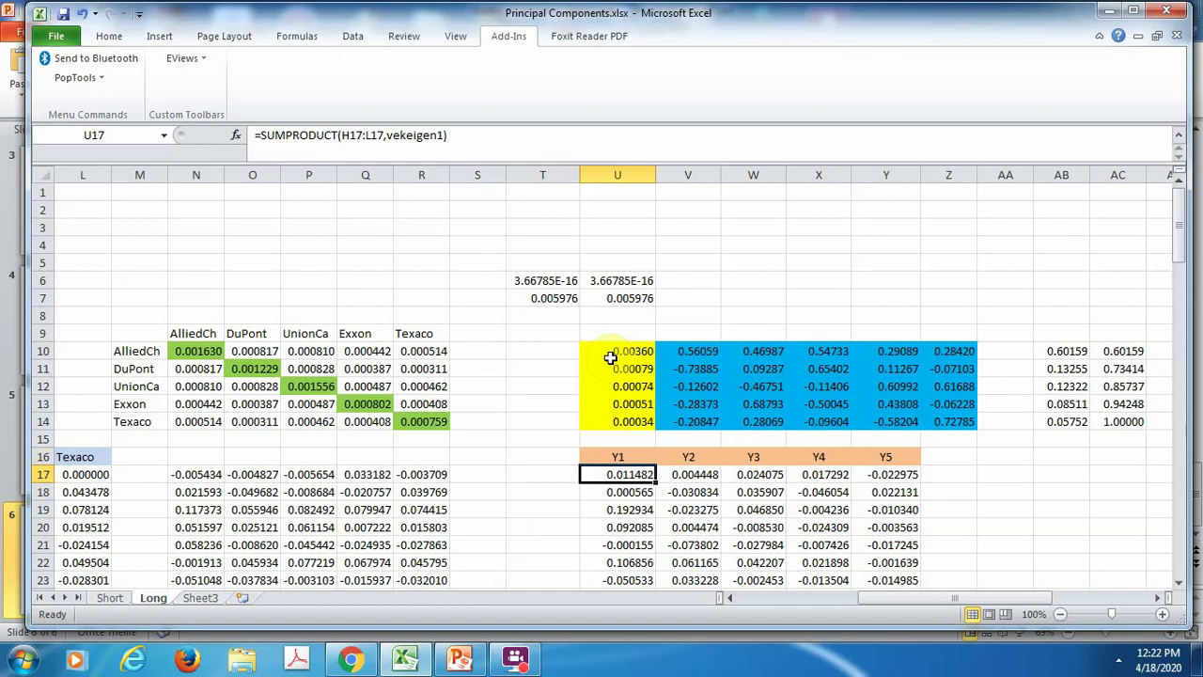
# Go back along row 17 to the Allied Chemical return in H17, where the Y1 formula's data range starts.
pyautogui.press('Left')
pyautogui.press('Left')
pyautogui.press('Left')
pyautogui.press('Left')
pyautogui.press('Left')
pyautogui.press('Left')
pyautogui.press('Left')
pyautogui.press('Left')
pyautogui.press('Left')
pyautogui.press('Left')
pyautogui.press('Left')
pyautogui.press('Left')
pyautogui.press('Left')
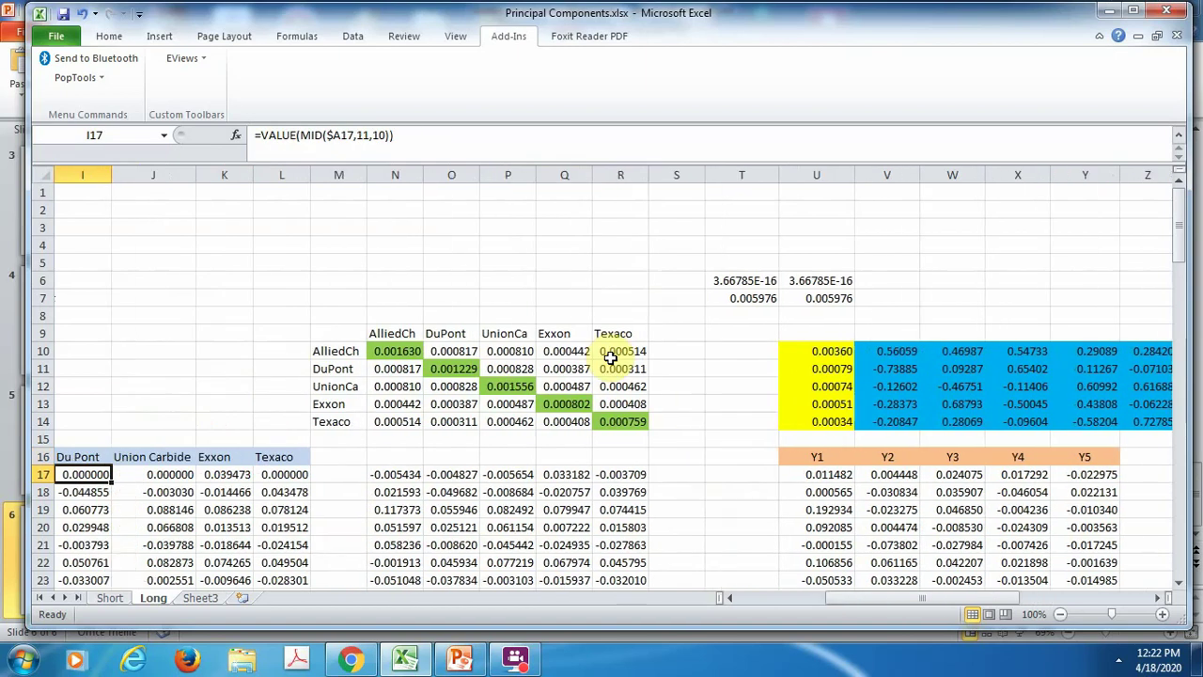
pyautogui.press('Left')
# Trace the row 17 stock returns through Texaco in L17 and return to the Y1 score in U17.
pyautogui.press('Right')
pyautogui.press('Right')
pyautogui.press('Right')
pyautogui.press('Right')
pyautogui.press('Right')
pyautogui.press('Right')
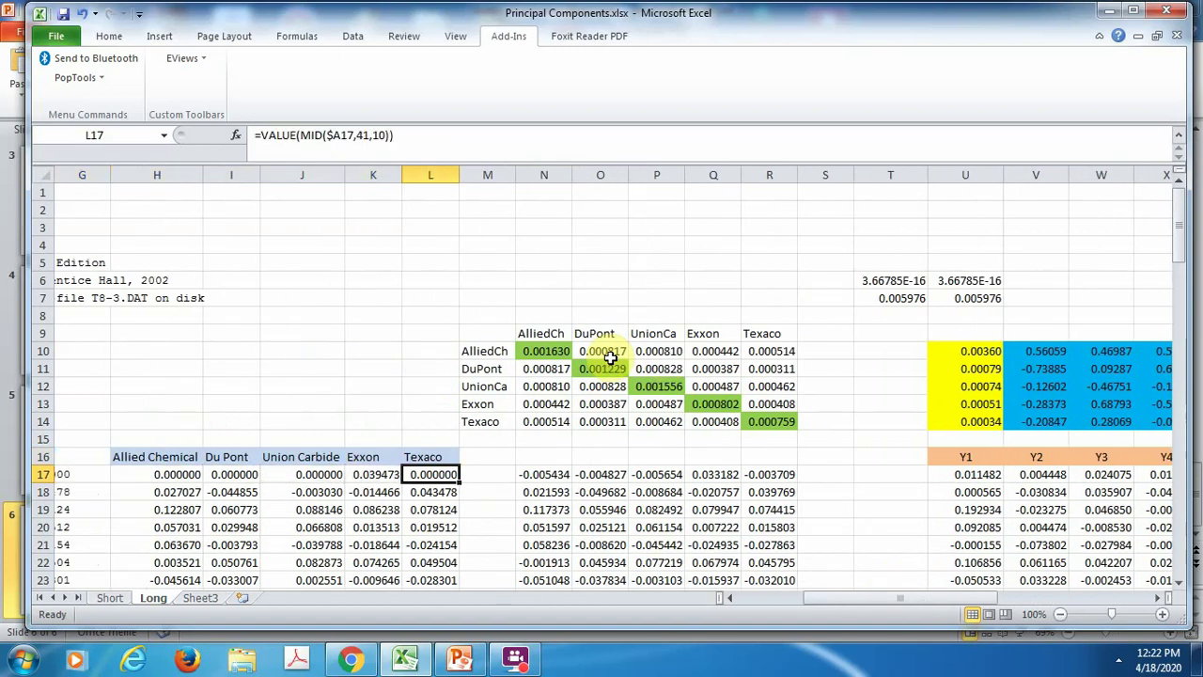
pyautogui.press('Right')
pyautogui.press('Right')
pyautogui.press('Right')
pyautogui.press('Right')
pyautogui.press('Right')
pyautogui.press('Right')
pyautogui.press('Right')
pyautogui.press('Right')
pyautogui.press('Right')
pyautogui.press('Right')
pyautogui.press('Right')
pyautogui.press('Right')
pyautogui.press('Right')
pyautogui.press('Right')
pyautogui.press('Right')
pyautogui.press('Right')
pyautogui.press('Left')
pyautogui.press('Left')
pyautogui.press('Left')
pyautogui.press('Left')
pyautogui.press('Left')
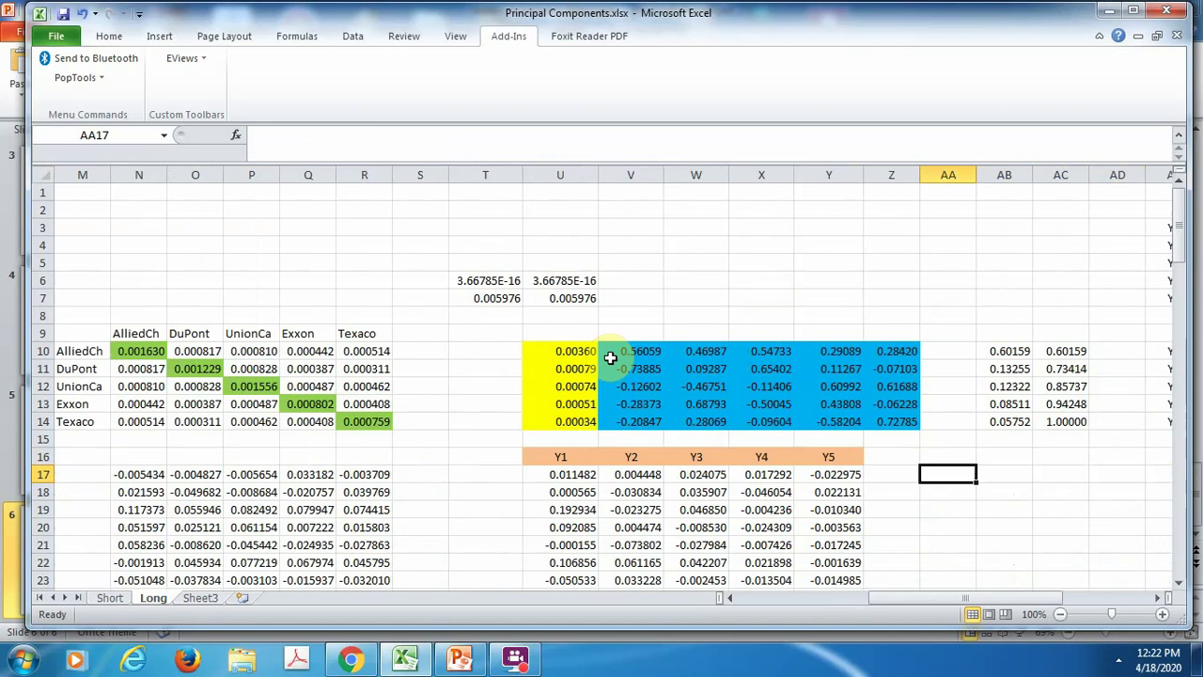
pyautogui.press('Left')
pyautogui.press('Left')
pyautogui.press('Left')
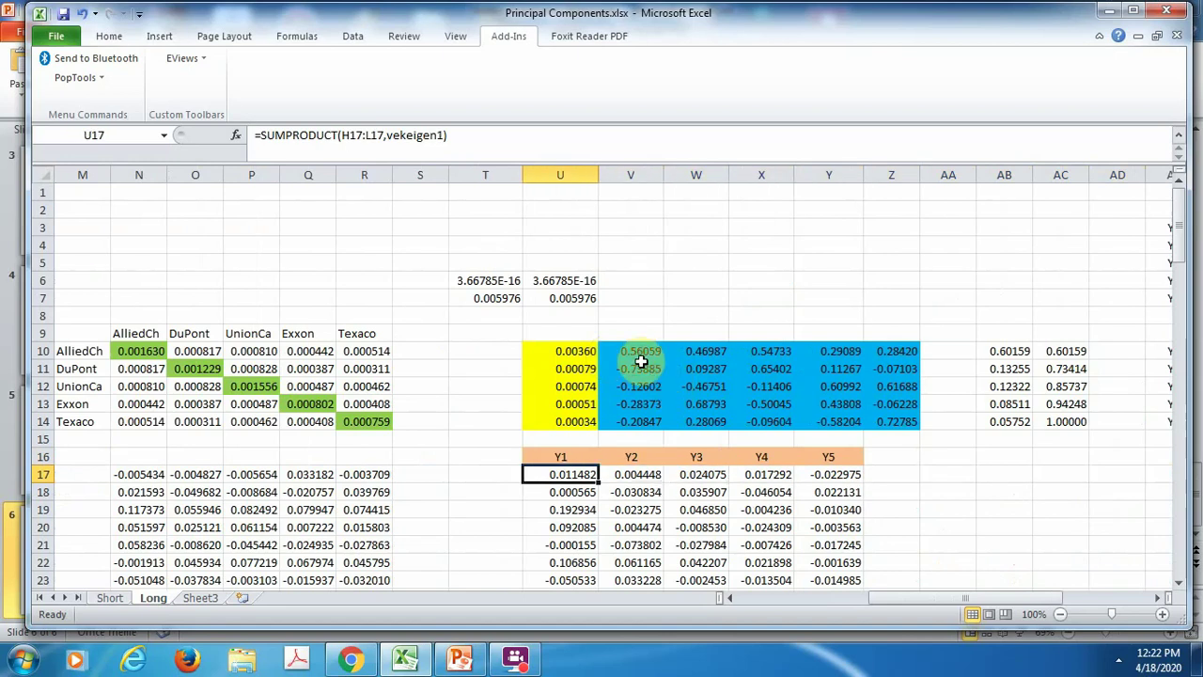
# Select the first eigenvector, V10:Z10, to check its range name vekeigen1.
pyautogui.click(633, 351)
pyautogui.hotkey('shift', 'Right')
pyautogui.hotkey('shift', 'Right')
pyautogui.hotkey('shift', 'Right')
pyautogui.hotkey('shift', 'Right')
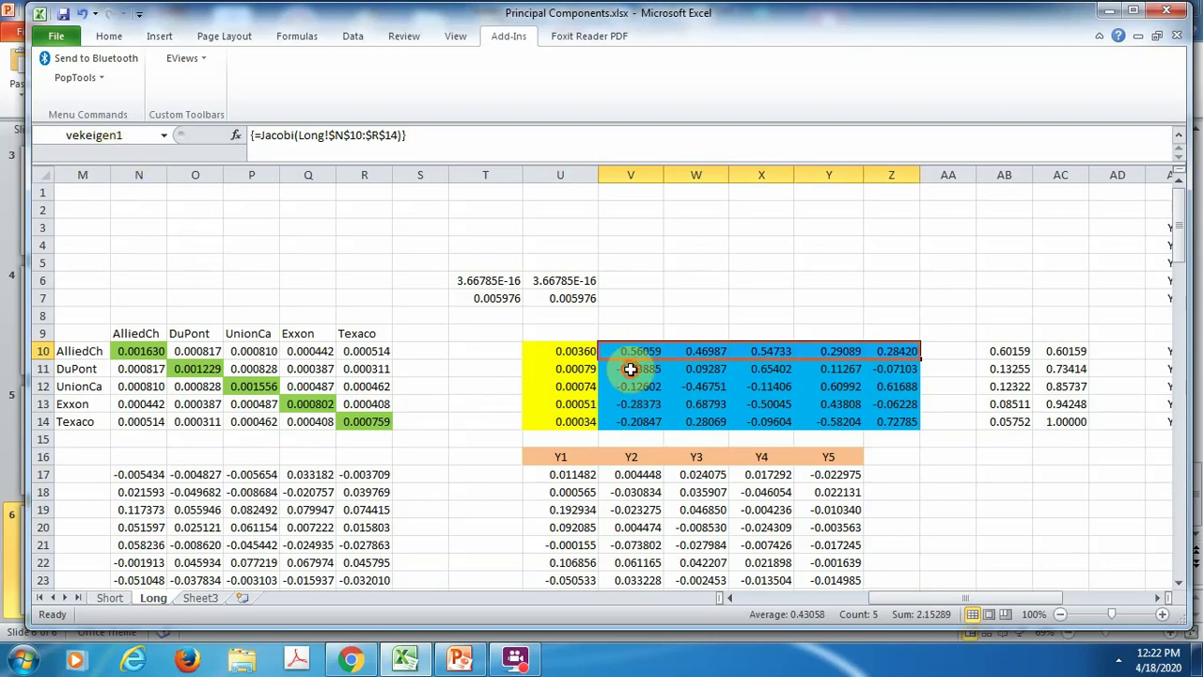
# Select the second eigenvector, V11:Z11, to check its range name vekeigen2.
pyautogui.click(628, 368)
pyautogui.hotkey('shift', 'Right')
pyautogui.hotkey('shift', 'Right')
pyautogui.hotkey('shift', 'Right')
pyautogui.hotkey('shift', 'Right')
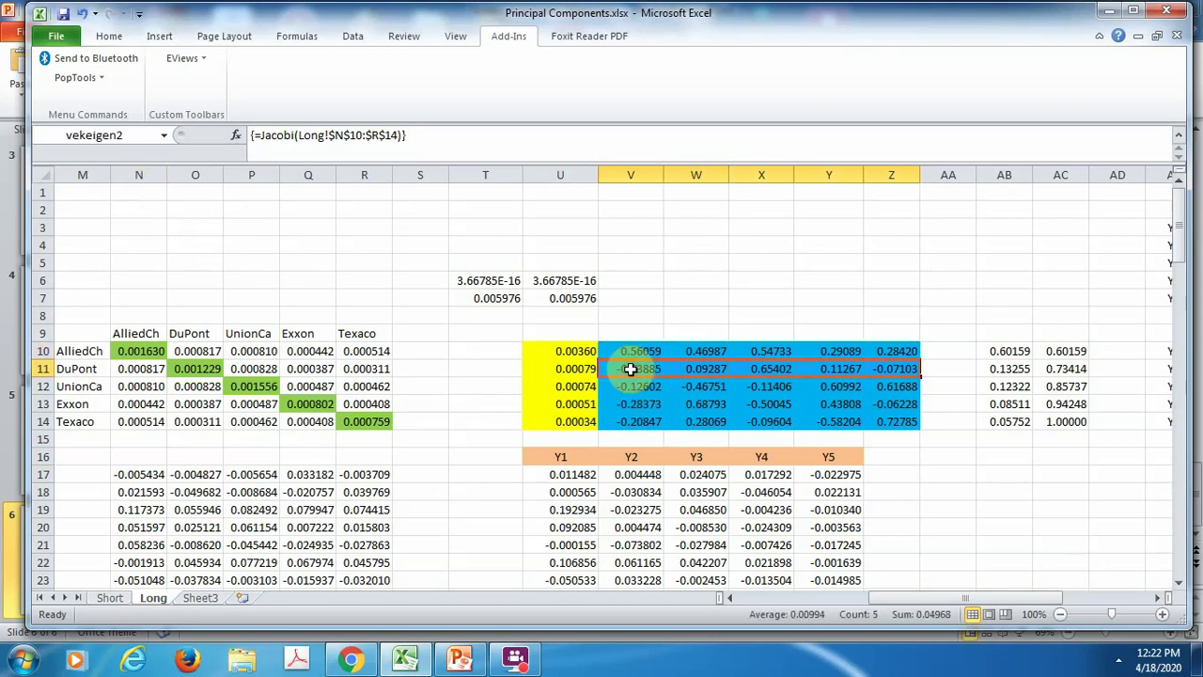
# Select the fifth eigenvector, V14:Z14, to check its range name vekeigen5.
pyautogui.click(638, 421)
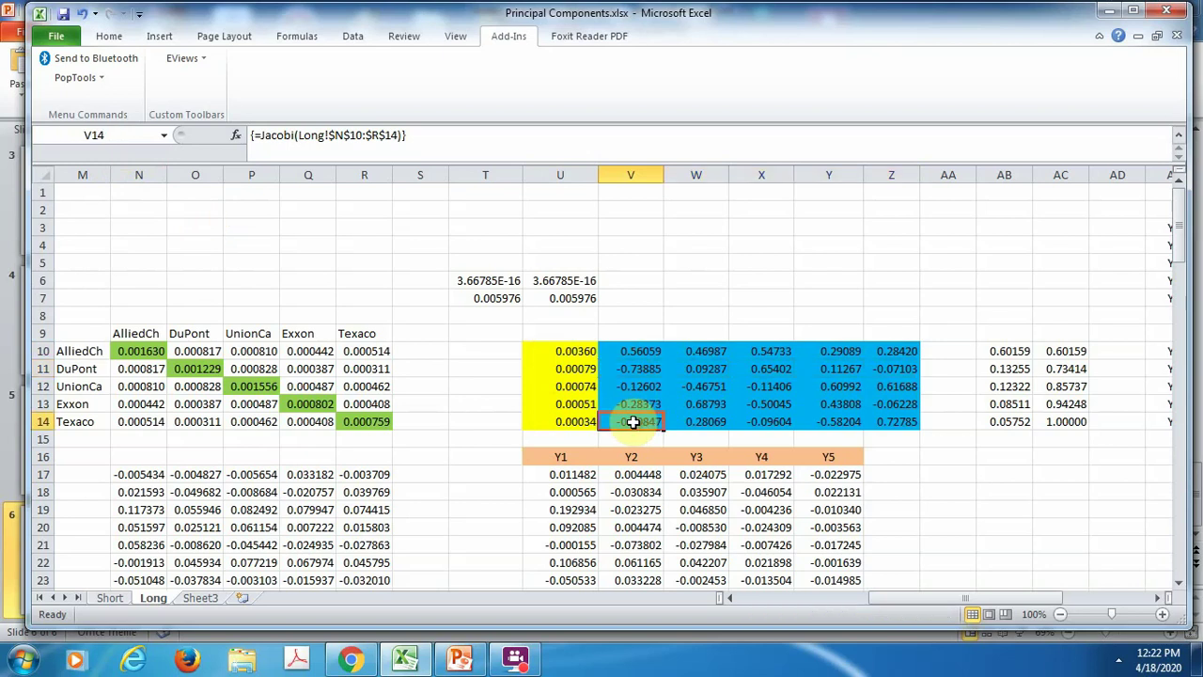
pyautogui.hotkey('shift', 'Right')
pyautogui.hotkey('shift', 'Right')
pyautogui.hotkey('shift', 'Right')
pyautogui.hotkey('shift', 'Right')
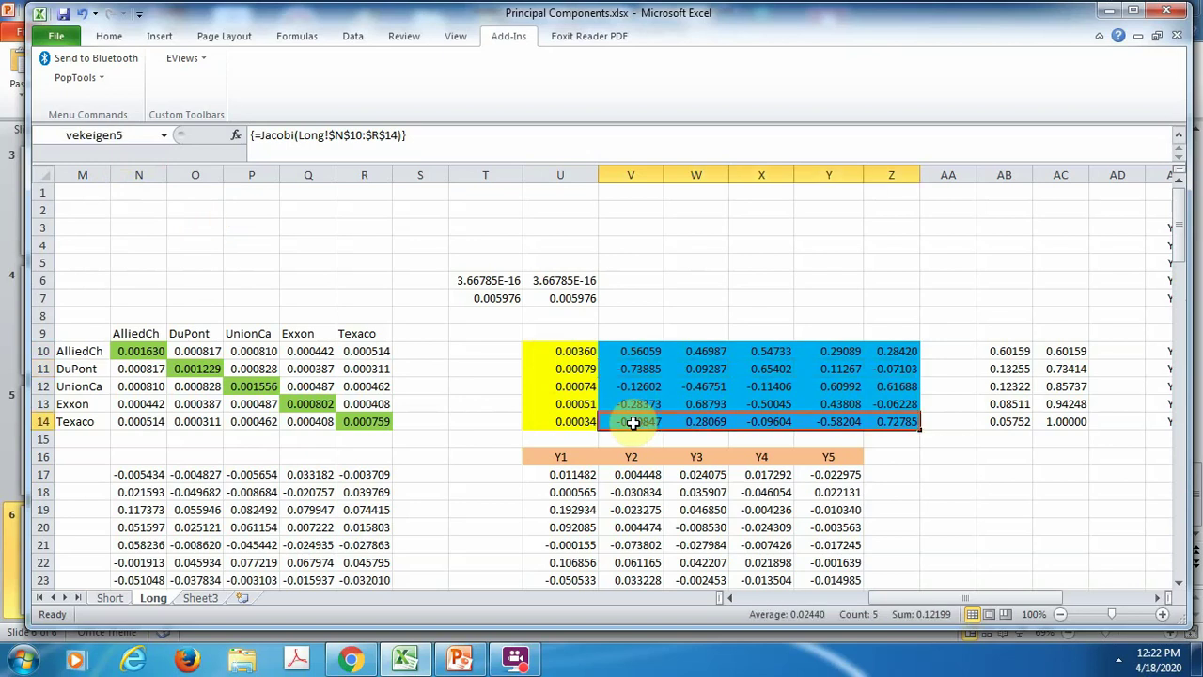
# Check the Y2 score formula in V21 and open the Y1 formula in U17 to examine its two ranges.
pyautogui.moveTo(569, 477); pyautogui.dragTo(656, 421)
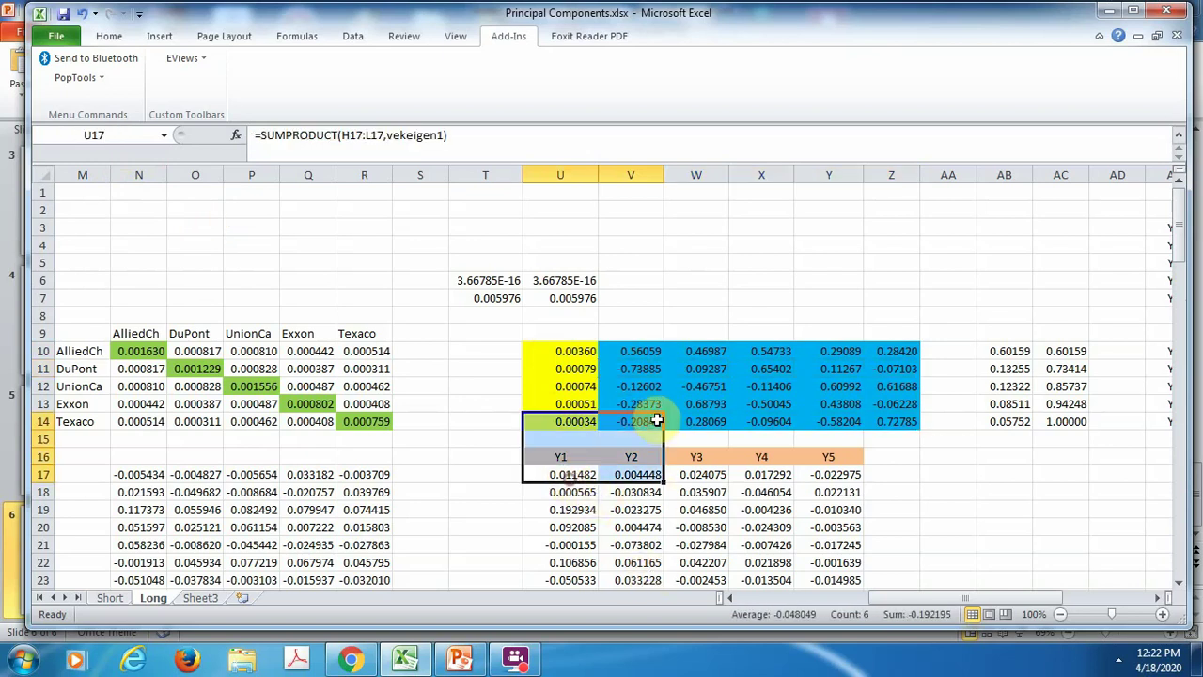
pyautogui.click(634, 542)
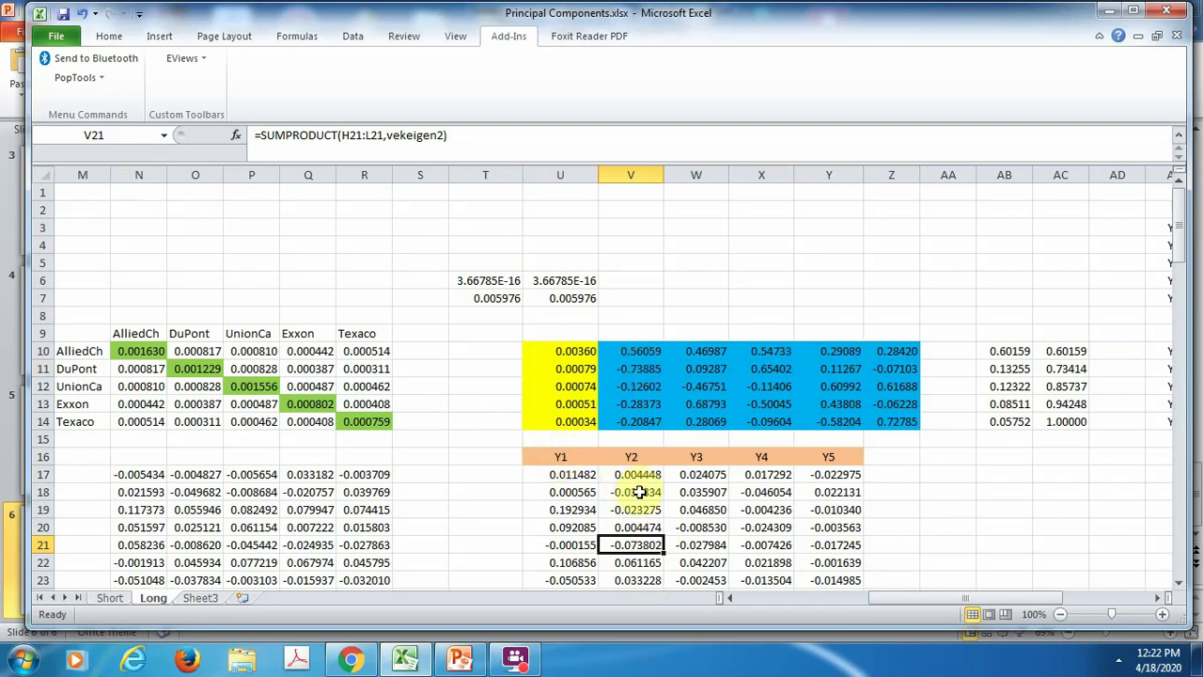
pyautogui.click(574, 478)
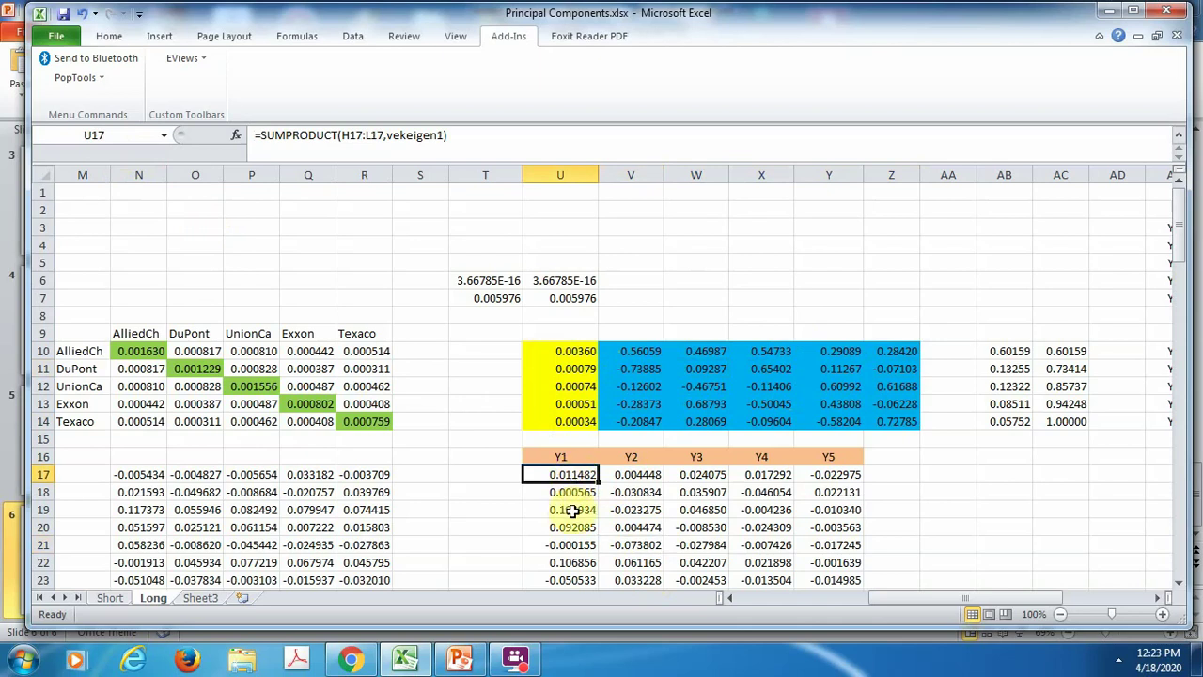
pyautogui.press('F2')
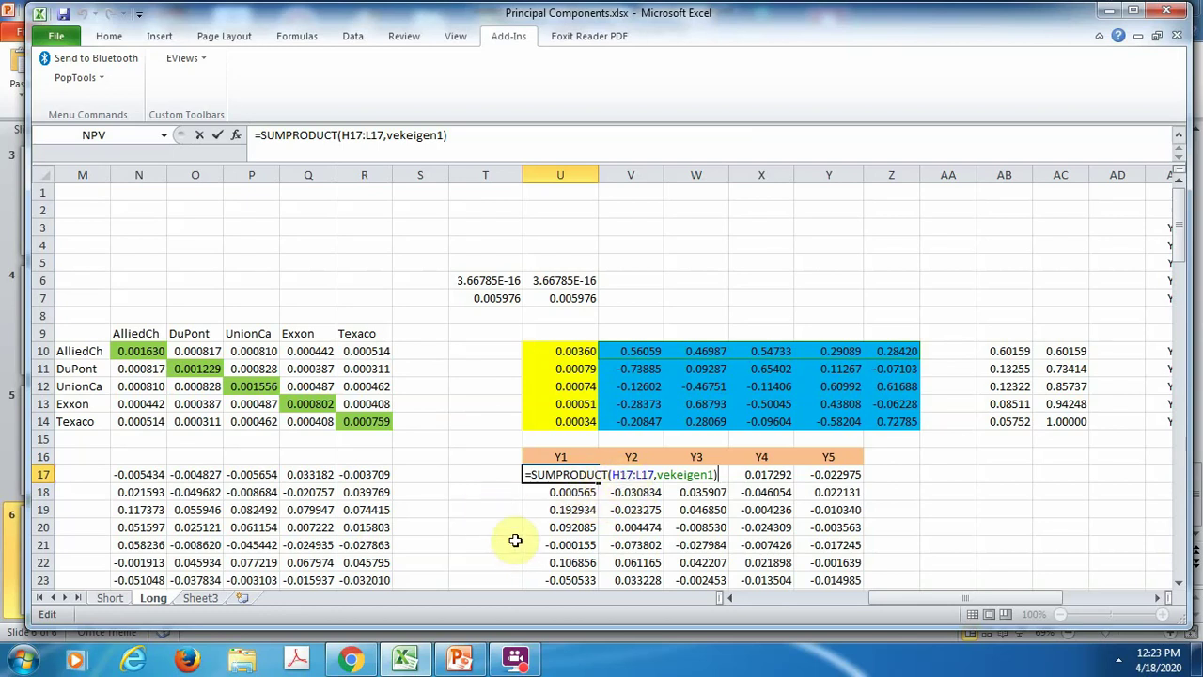
pyautogui.write('`')
pyautogui.press('BackSpace')
pyautogui.hotkey('ctrl', 'Return')
# Select the row 17 stock returns from Allied Chemical to Texaco, H17:L17, the first range in the Y1 formula.
pyautogui.press('Left')
pyautogui.press('Left')
pyautogui.press('Left')
pyautogui.press('Left')
pyautogui.press('Left')
pyautogui.press('Left')
pyautogui.press('Left')
pyautogui.press('Left')
pyautogui.press('Left')
pyautogui.press('Left')
pyautogui.press('Left')
pyautogui.press('Left')
pyautogui.press('Left')
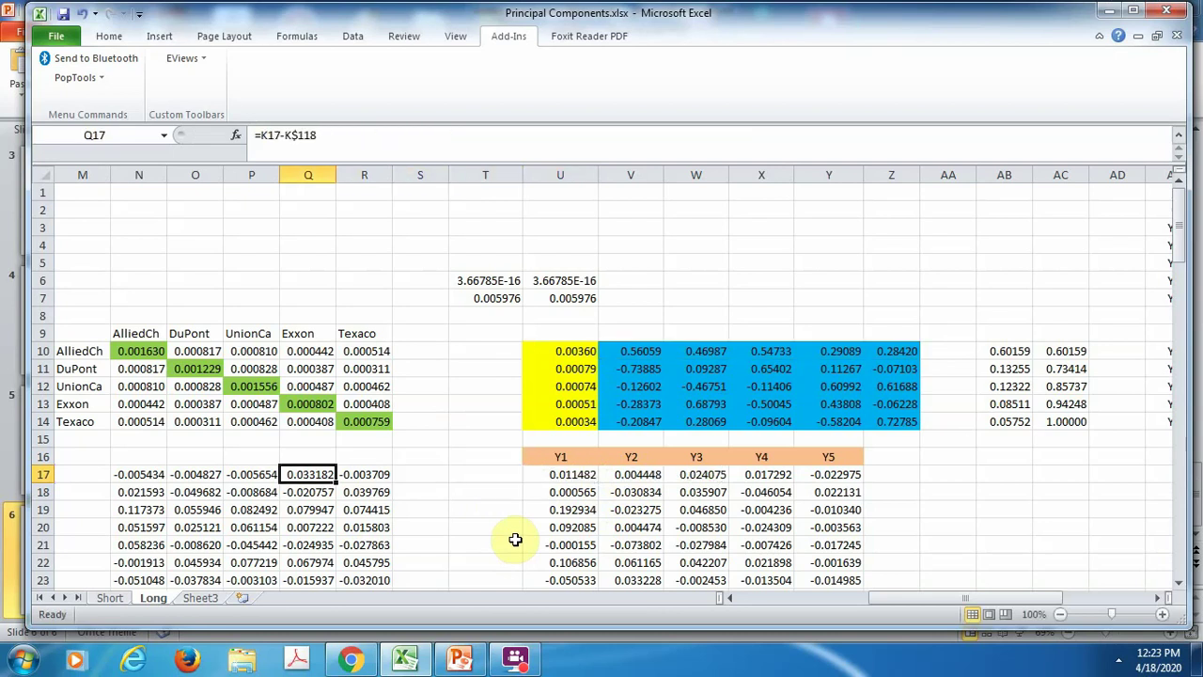
pyautogui.press('Left')
pyautogui.press('Right')
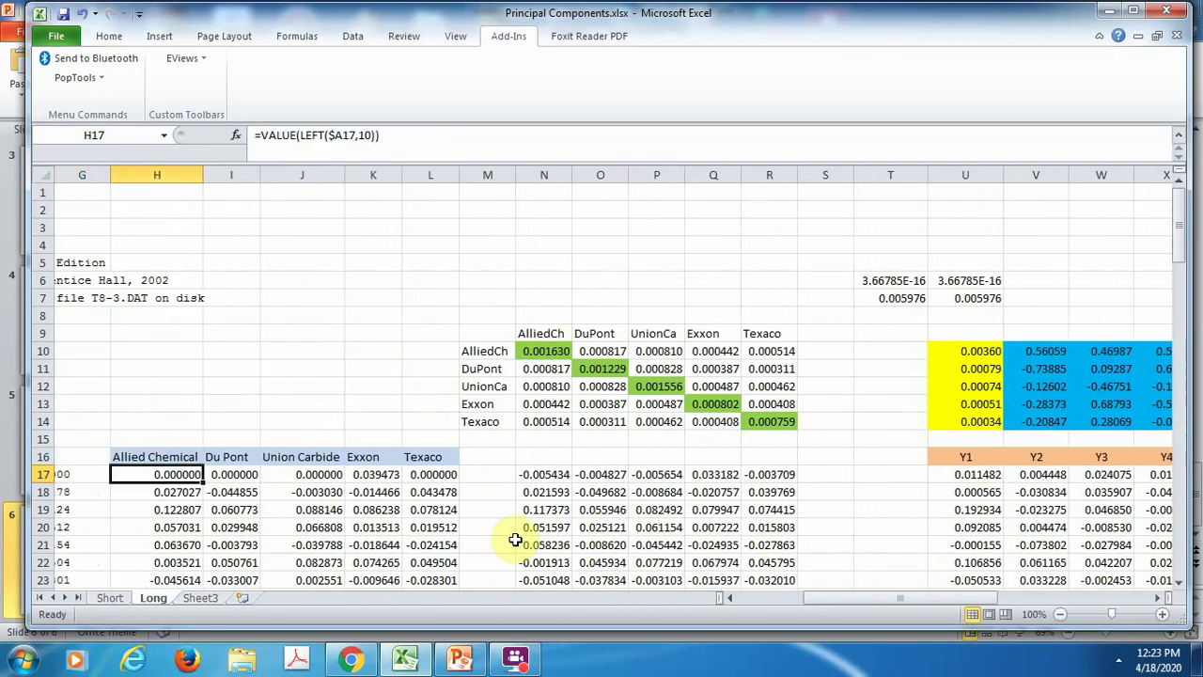
pyautogui.hotkey('shift', 'Right')
pyautogui.hotkey('shift', 'Right')
pyautogui.hotkey('shift', 'Right')
pyautogui.hotkey('shift', 'Right')
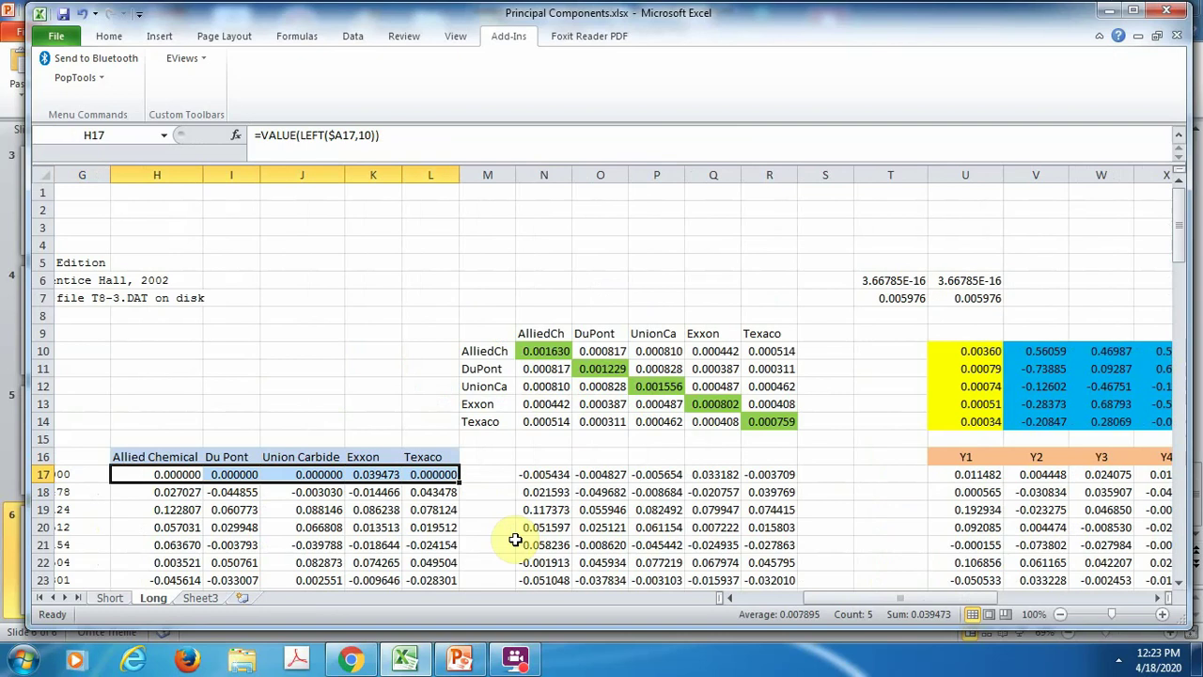
# Select the first eigenvector, V10:Z10, as the second range multiplied in the Y1 formula.
pyautogui.click(1035, 350)
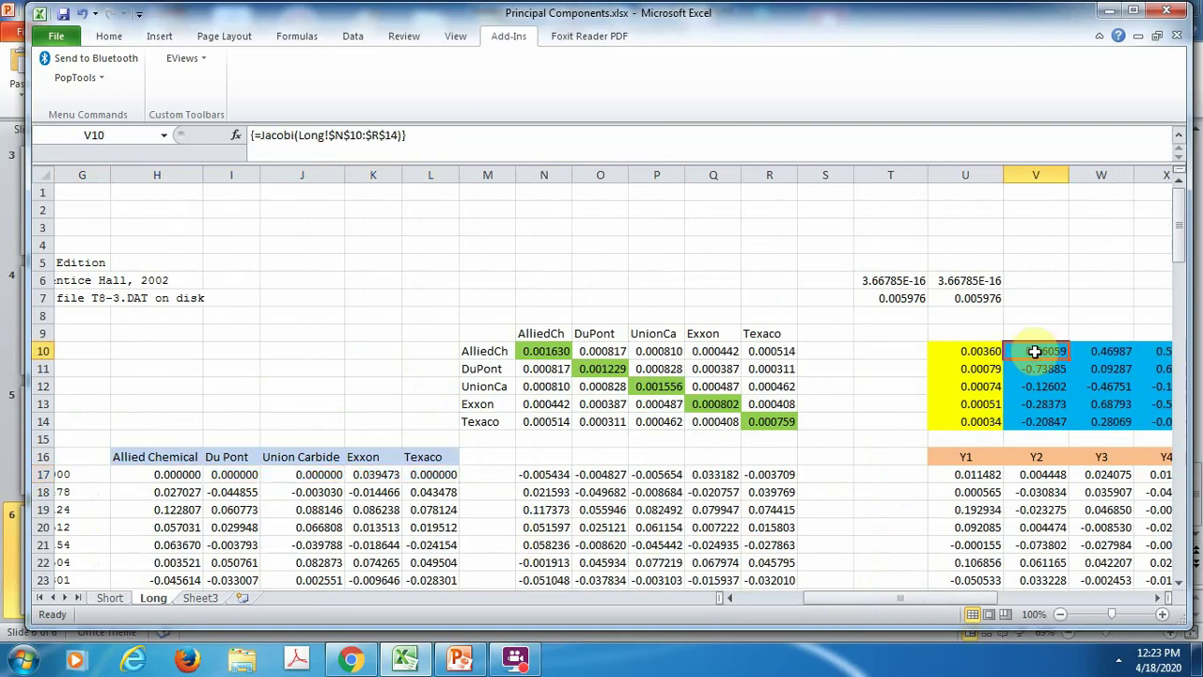
pyautogui.hotkey('shift', 'Right')
pyautogui.hotkey('shift', 'Right')
pyautogui.hotkey('shift', 'Right')
pyautogui.hotkey('shift', 'Right')
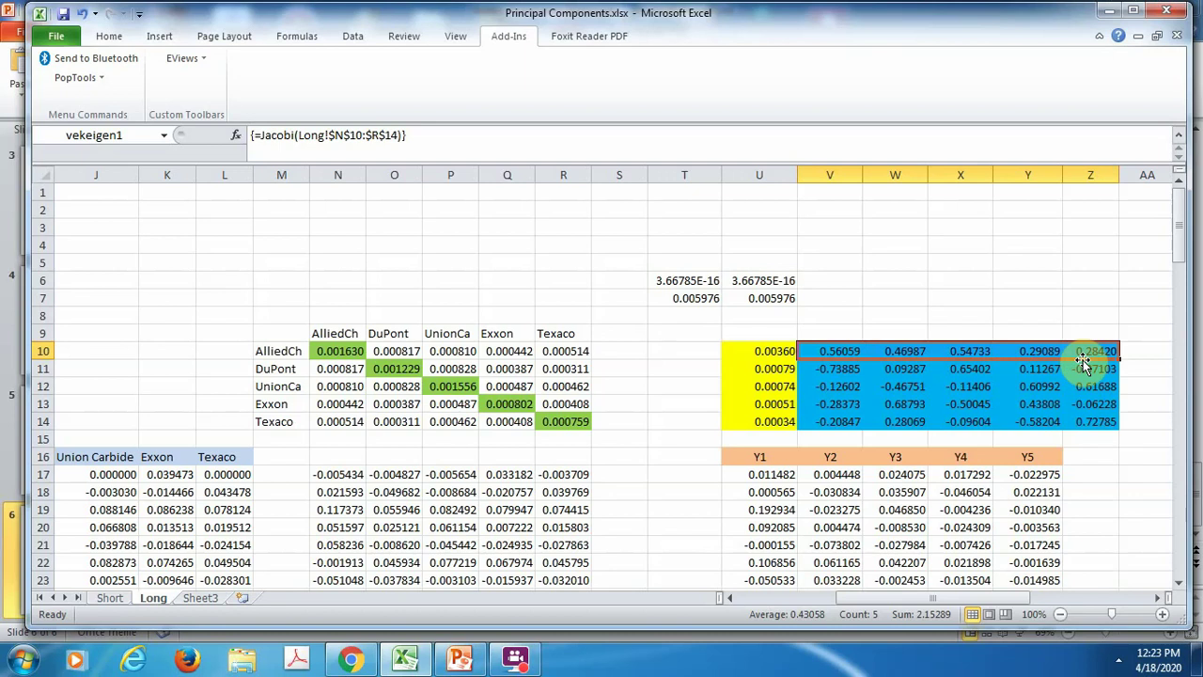
# Compare the row 17 SUMPRODUCT formulas for Y1, Y2, Y3 and Y5, and return to the Y1 score in U17.
pyautogui.click(777, 475)
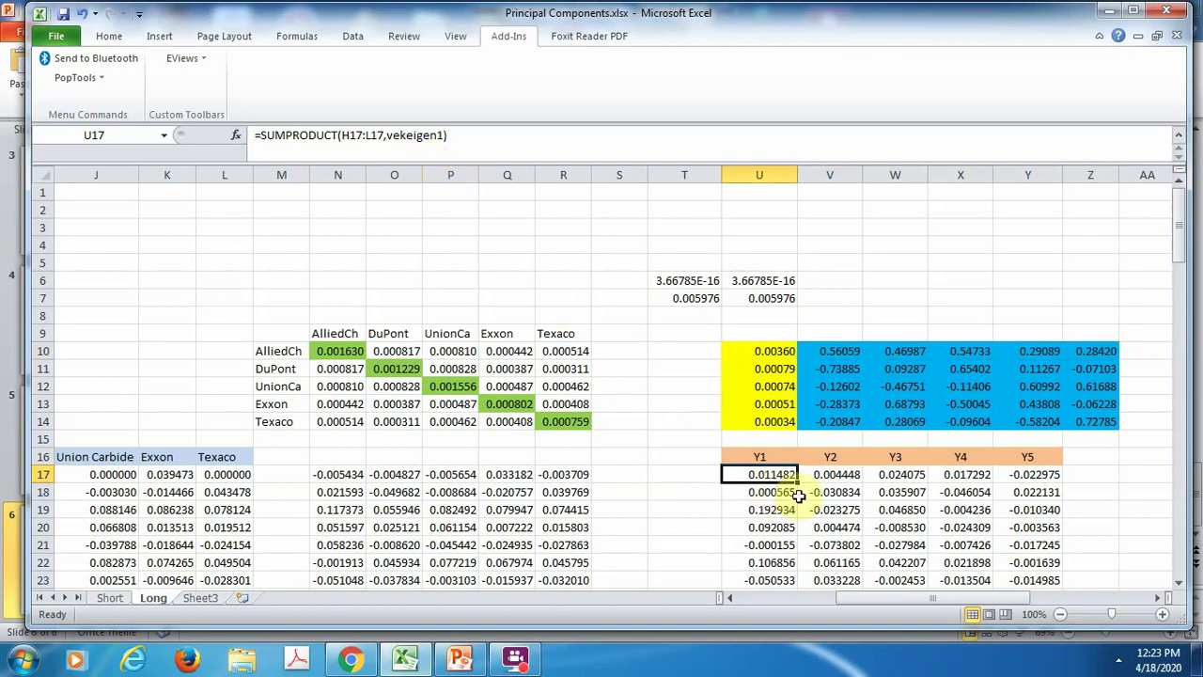
pyautogui.click(849, 475)
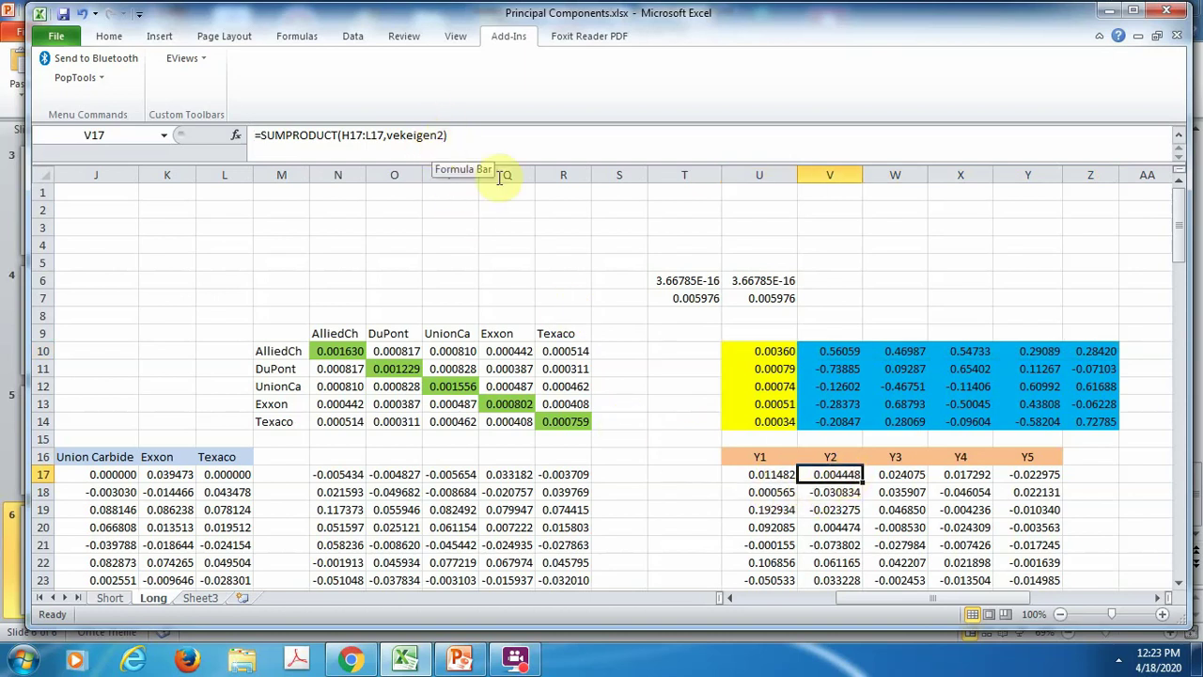
pyautogui.click(897, 474)
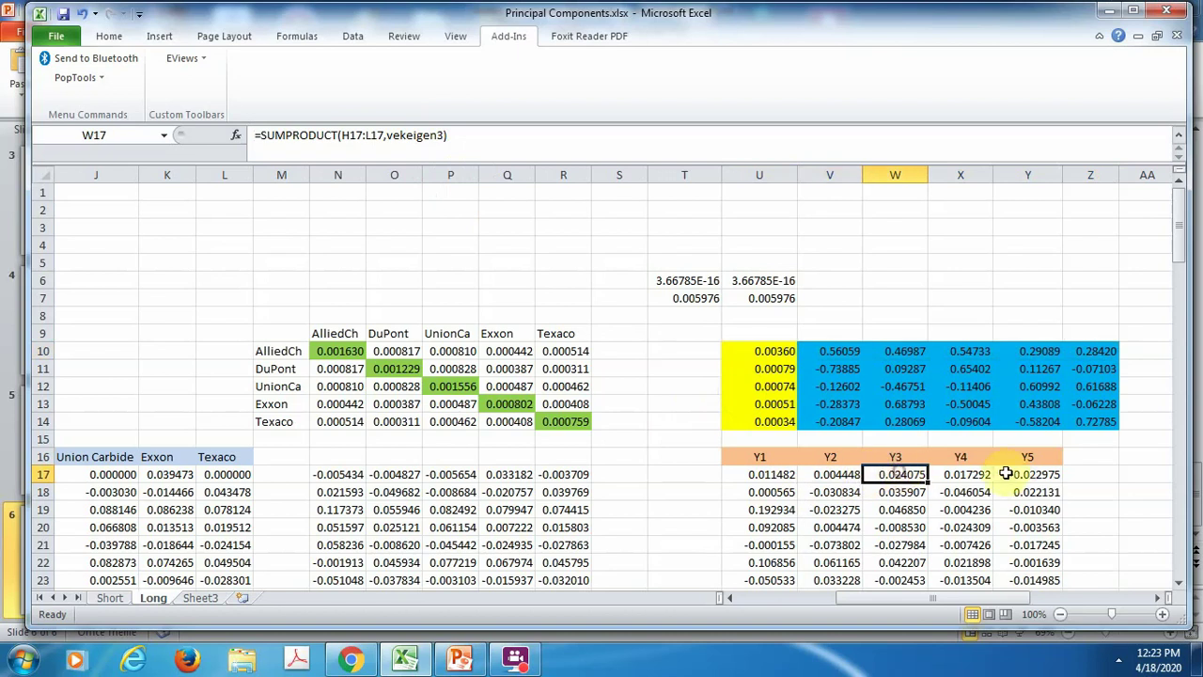
pyautogui.click(1024, 474)
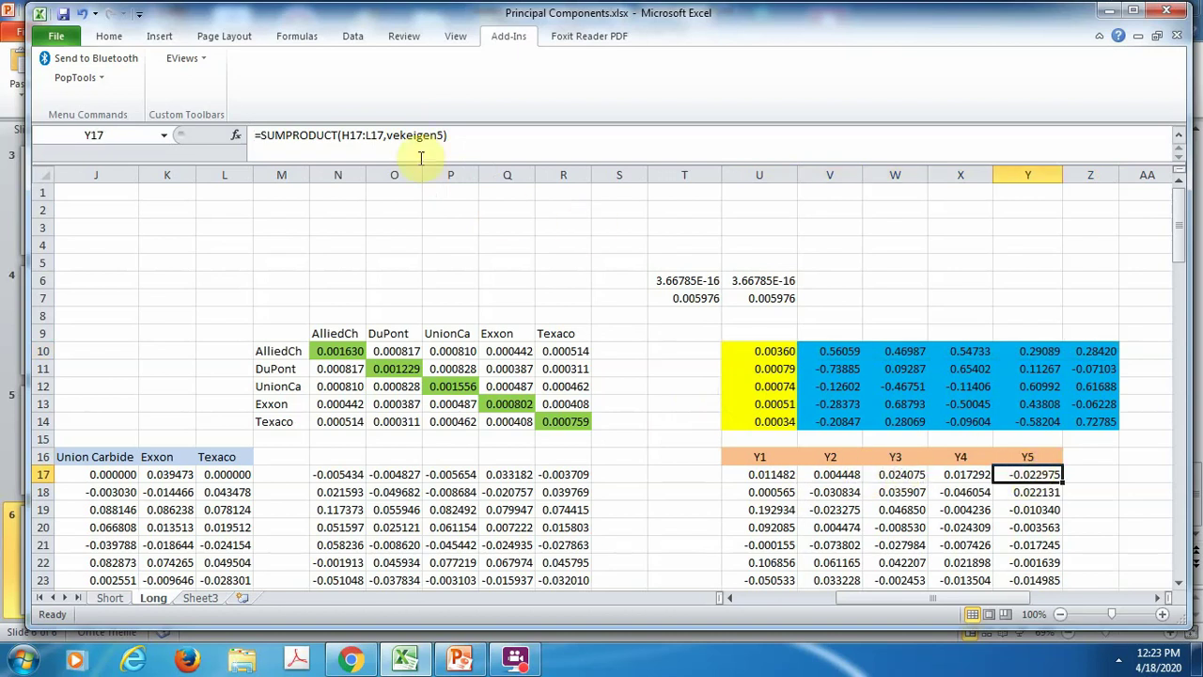
pyautogui.press('Left')
pyautogui.press('Left')
pyautogui.press('Left')
pyautogui.press('Left')
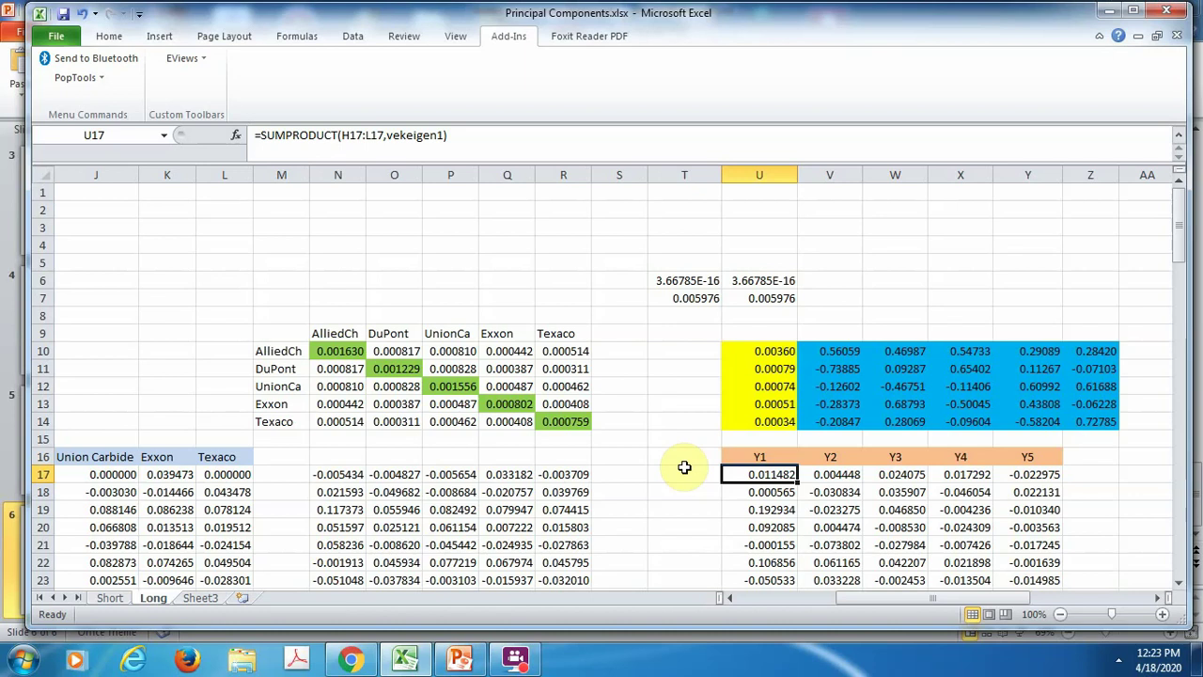
# Select the full block of returns for the five stocks, H17:L116.
pyautogui.click(684, 468)
pyautogui.press('Left')
pyautogui.press('Left')
pyautogui.press('Left')
pyautogui.press('Left')
pyautogui.press('Left')
pyautogui.press('Left')
pyautogui.press('Left')
pyautogui.press('Left')
pyautogui.press('Left')
pyautogui.press('Left')
pyautogui.press('Left')
pyautogui.press('Left')
pyautogui.press('Left')
pyautogui.press('Left')
pyautogui.press('Right')
pyautogui.press('Right')
pyautogui.press('Right')
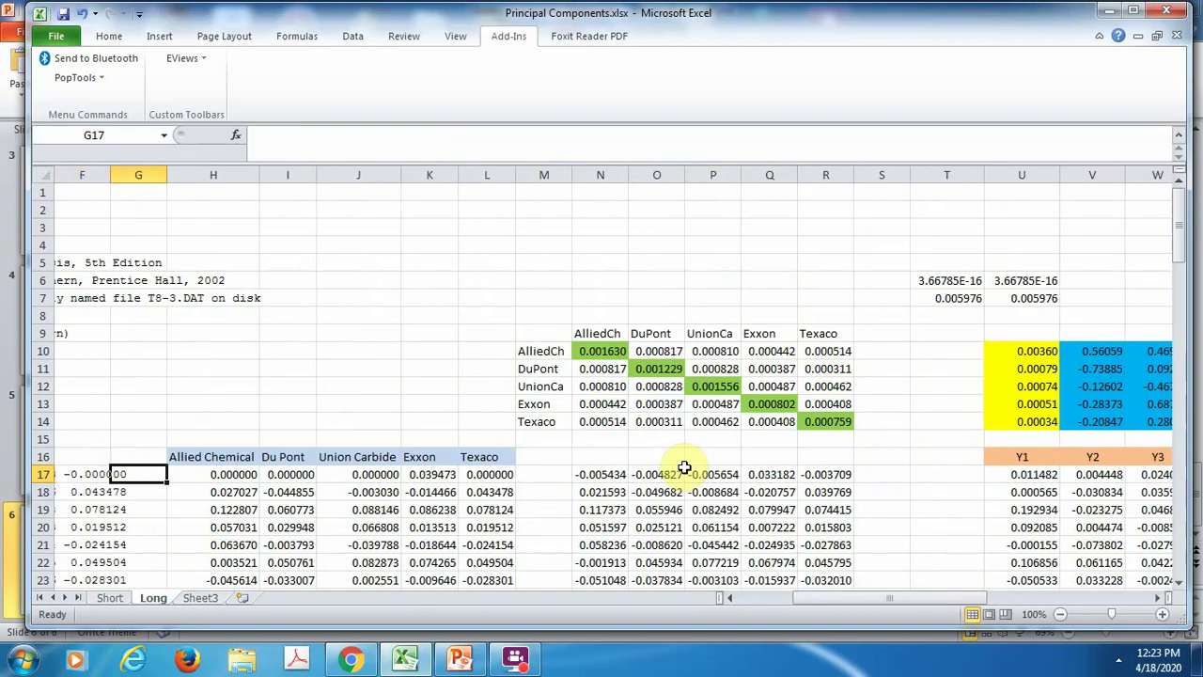
pyautogui.press('Left')
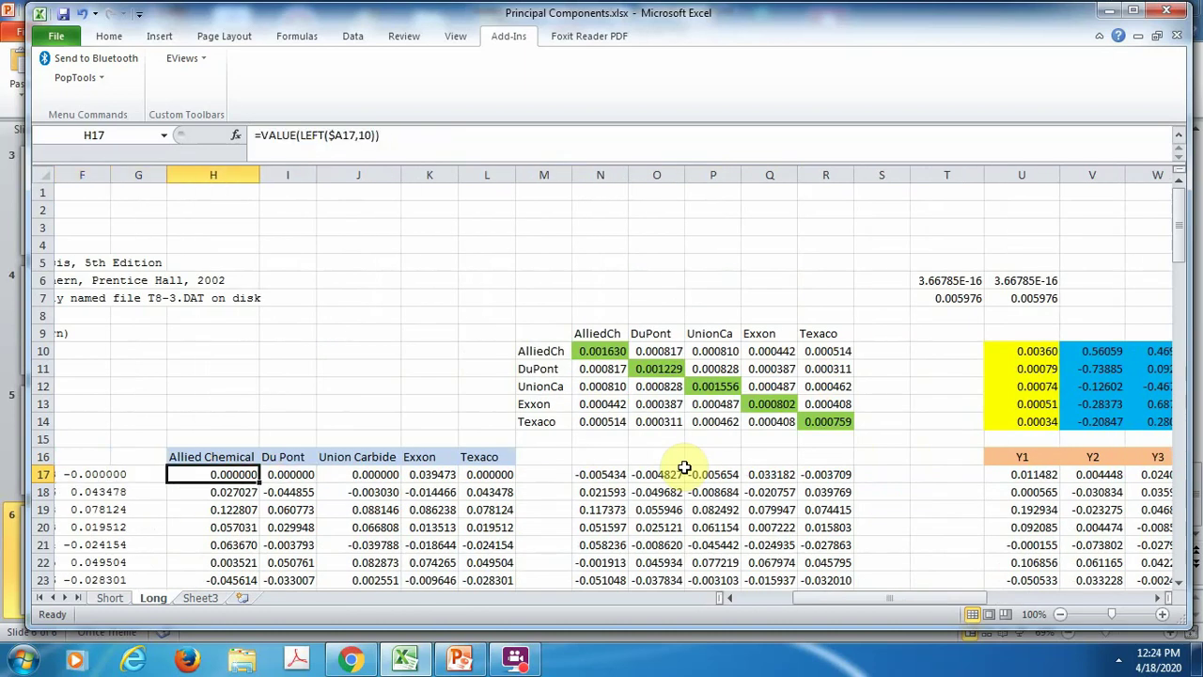
pyautogui.hotkey('shift', 'Right')
pyautogui.hotkey('shift', 'Right')
pyautogui.hotkey('shift', 'Right')
pyautogui.hotkey('shift', 'Right')
pyautogui.hotkey('ctrl', 'shift', 'Down')
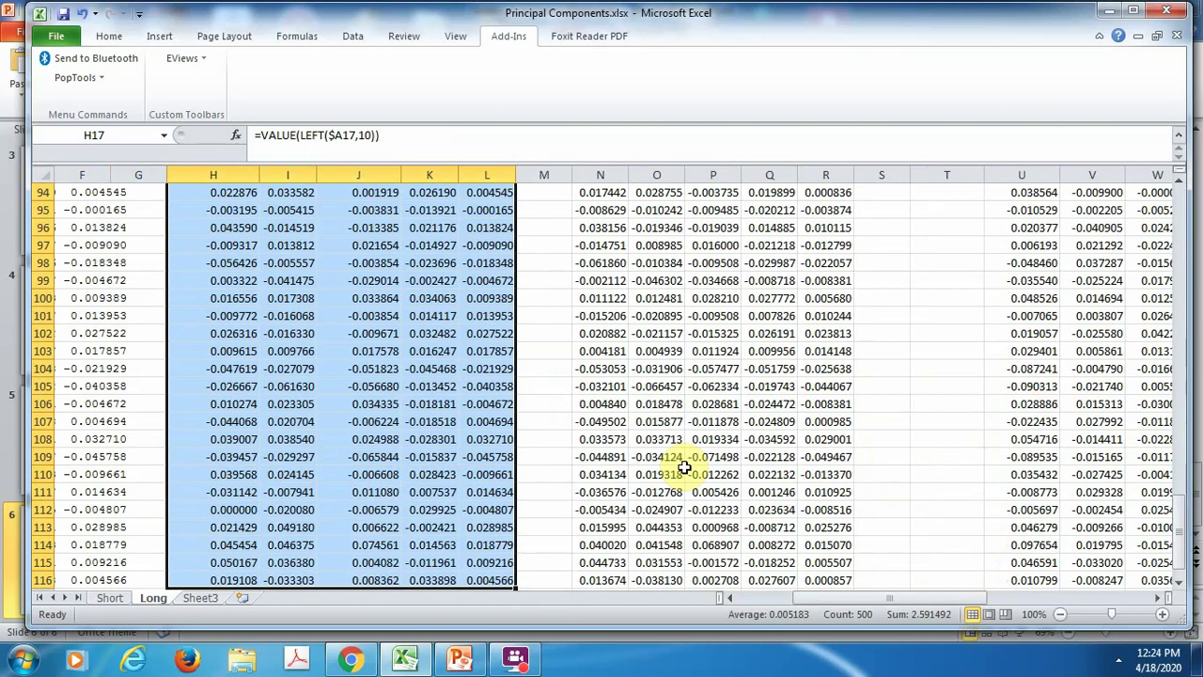
# Select the stock covariance matrix, N10:R14, to examine its MMULT formula.
pyautogui.press('Up')
pyautogui.press('Up')
pyautogui.press('Up')
pyautogui.press('Up')
pyautogui.press('Up')
pyautogui.press('Up')
pyautogui.press('Up')
pyautogui.press('Up')
pyautogui.press('Up')
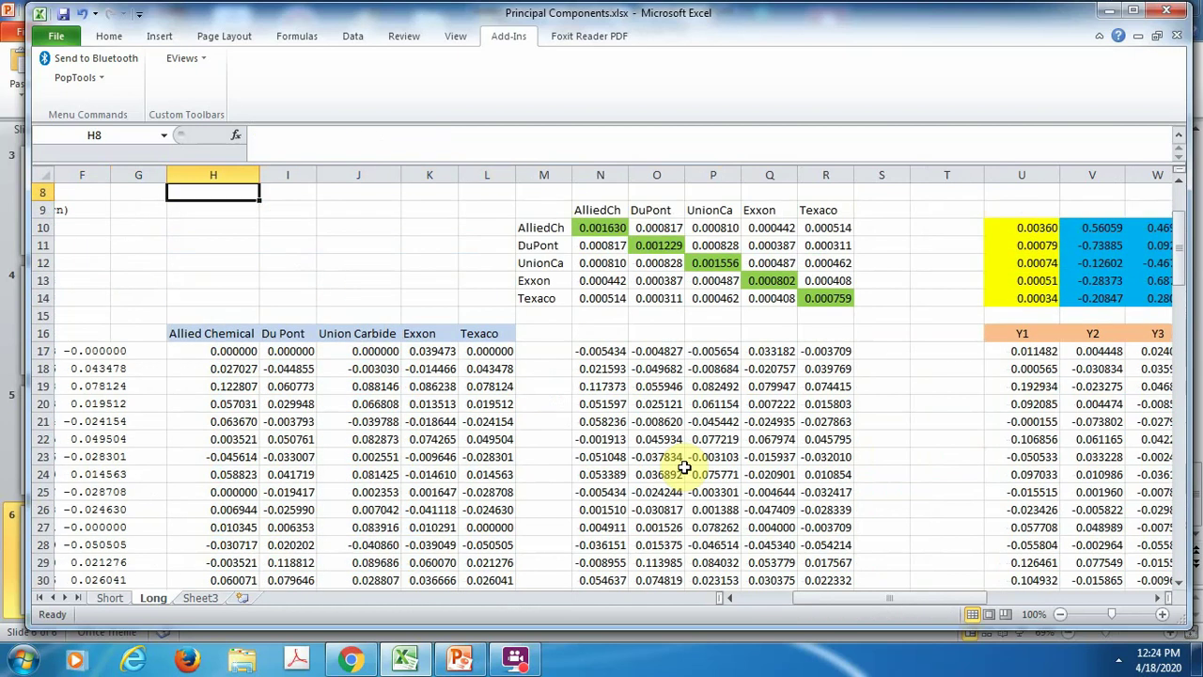
pyautogui.moveTo(613, 228); pyautogui.dragTo(806, 297)
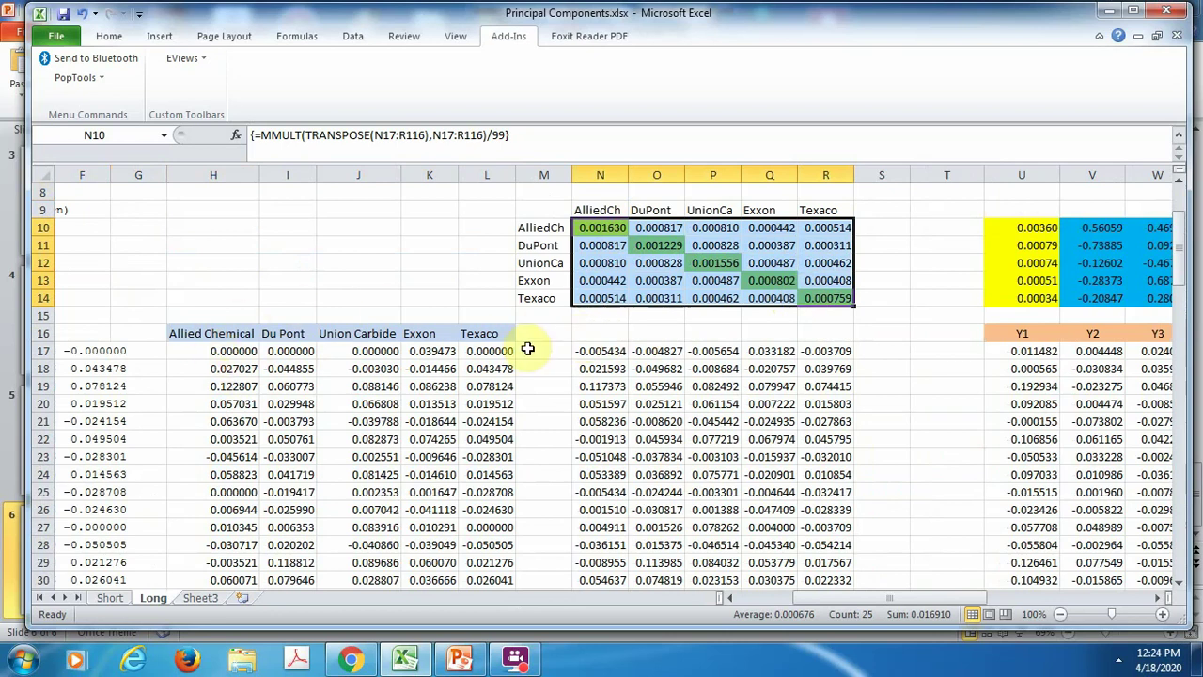
# Follow the Y1 scores down to U116 and check the column's AVERAGE formula in U118.
pyautogui.click(953, 373)
pyautogui.press('Right')
pyautogui.press('Right')
pyautogui.press('Right')
pyautogui.press('Right')
pyautogui.press('Right')
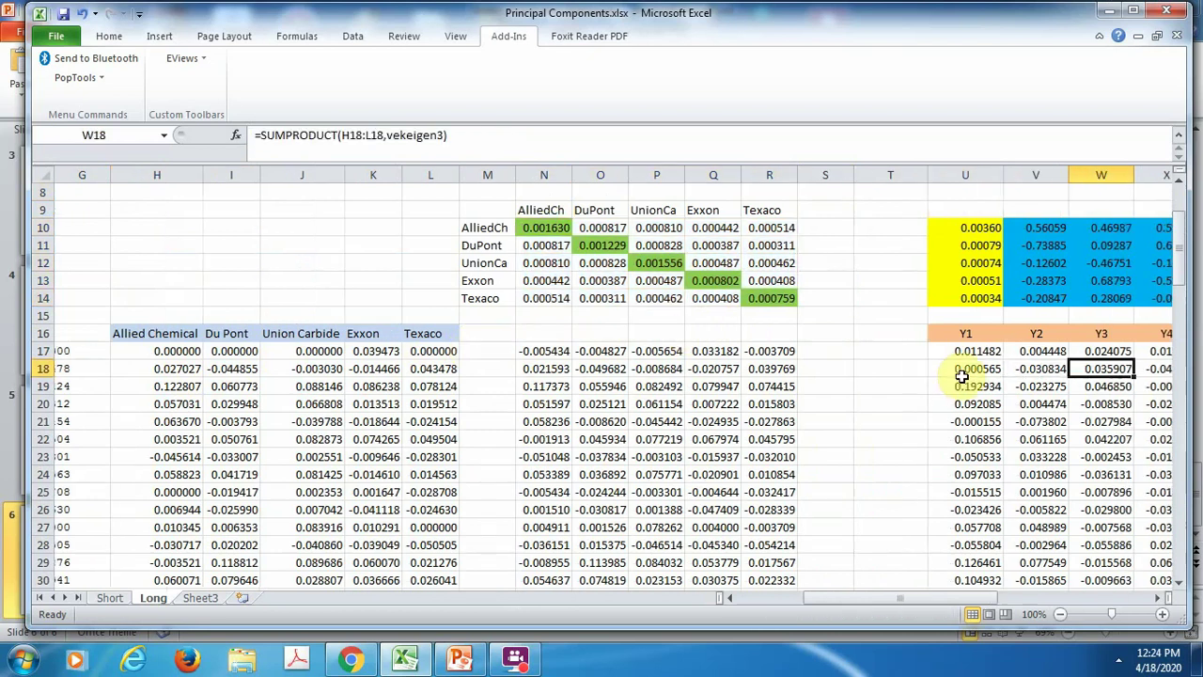
pyautogui.press('Left')
pyautogui.press('Up')
pyautogui.press('Left')
pyautogui.press('Left')
pyautogui.press('Left')
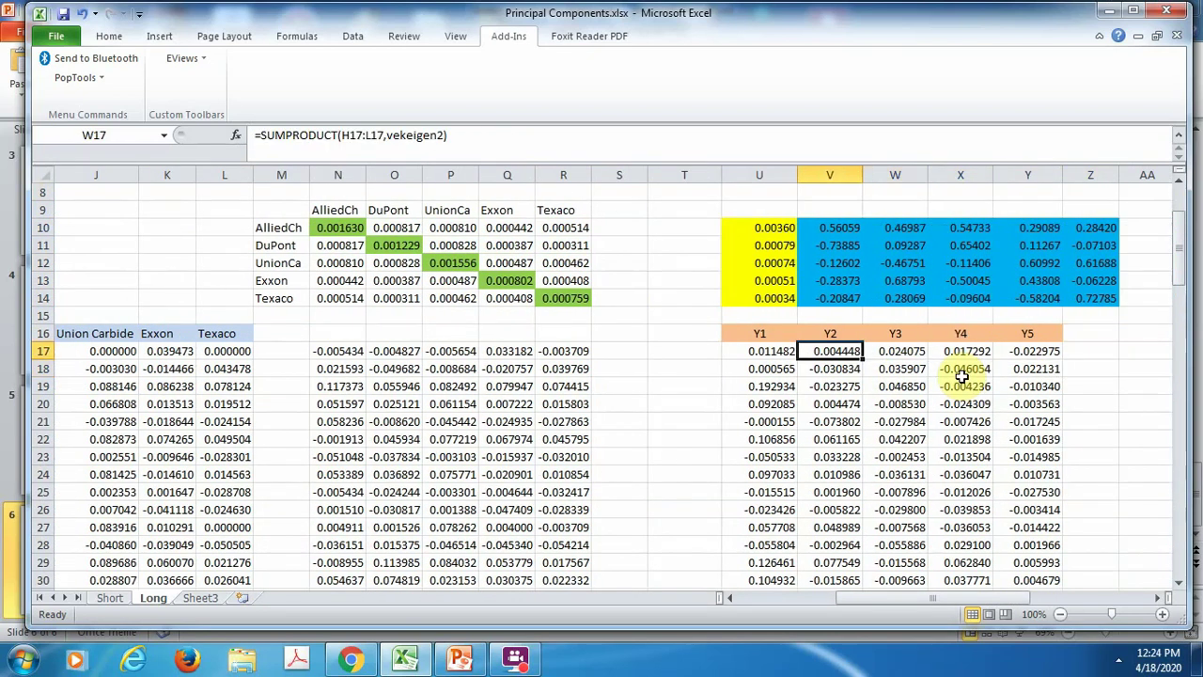
pyautogui.hotkey('ctrl', 'Down')
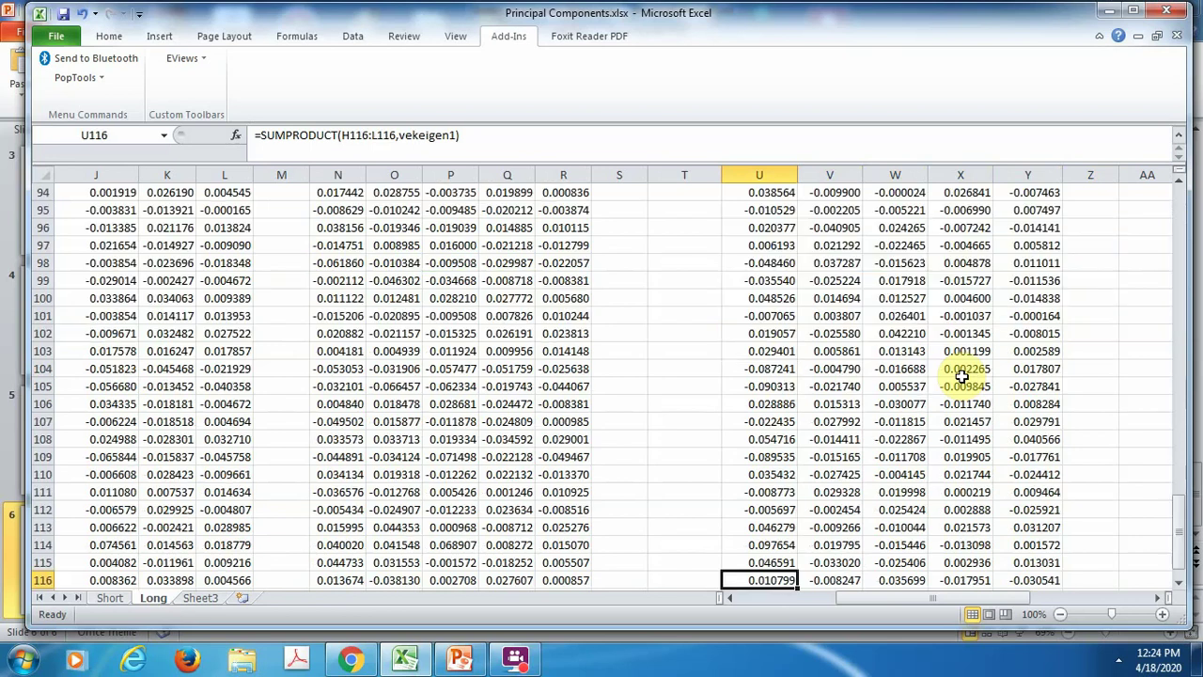
pyautogui.hotkey('ctrl', 'Down')
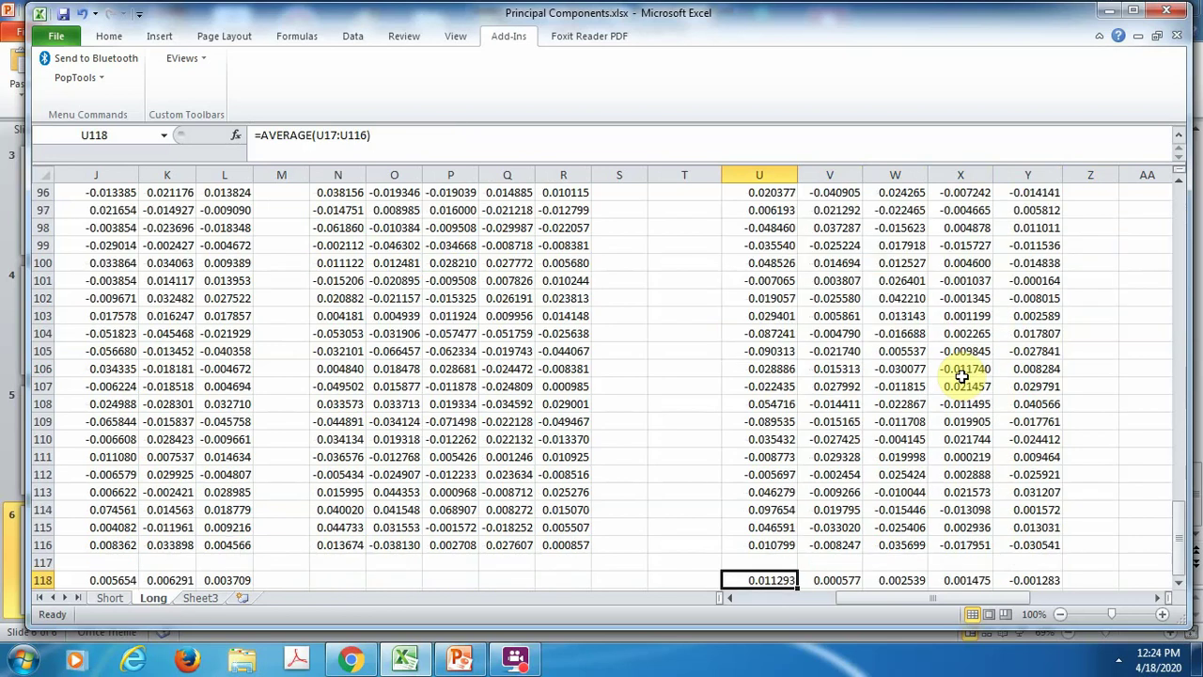
# Go to the mean-centred component scores and check the Y1 deviation formula in AF17.
pyautogui.hotkey('ctrl', 'Up')
pyautogui.hotkey('ctrl', 'Up')
pyautogui.hotkey('ctrl', 'Up')
pyautogui.press('Down')
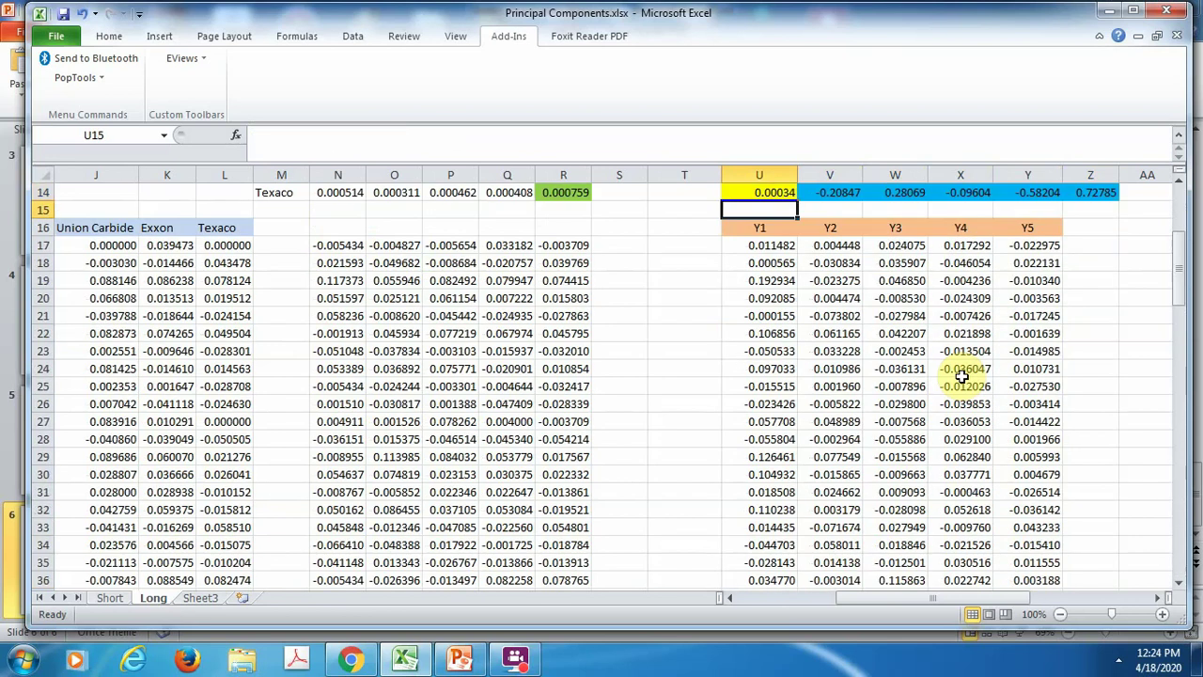
pyautogui.press('Down')
pyautogui.press('Down')
pyautogui.press('Right')
pyautogui.press('Right')
pyautogui.press('Right')
pyautogui.press('Right')
pyautogui.press('Right')
pyautogui.press('Right')
pyautogui.press('Right')
pyautogui.press('Right')
pyautogui.press('Right')
pyautogui.press('Right')
pyautogui.press('Right')
pyautogui.press('Right')
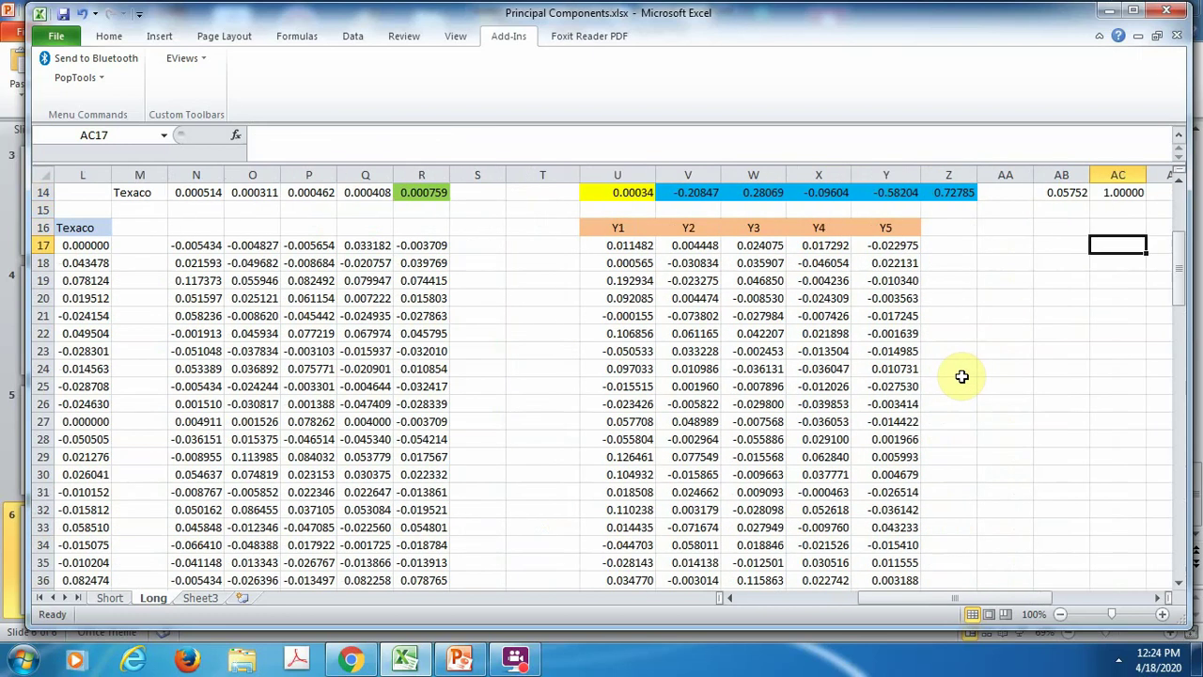
pyautogui.press('Right')
pyautogui.press('Right')
pyautogui.press('Right')
pyautogui.press('Right')
pyautogui.press('Left')
pyautogui.press('Left')
pyautogui.press('Left')
pyautogui.press('Left')
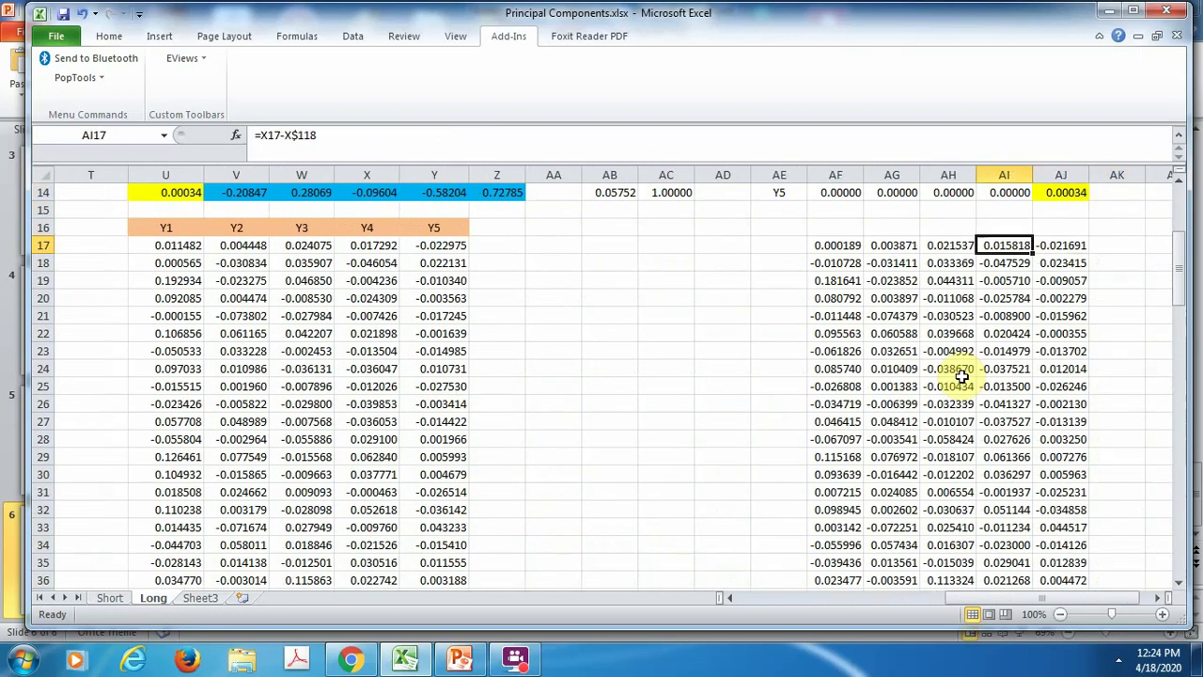
pyautogui.press('Left')
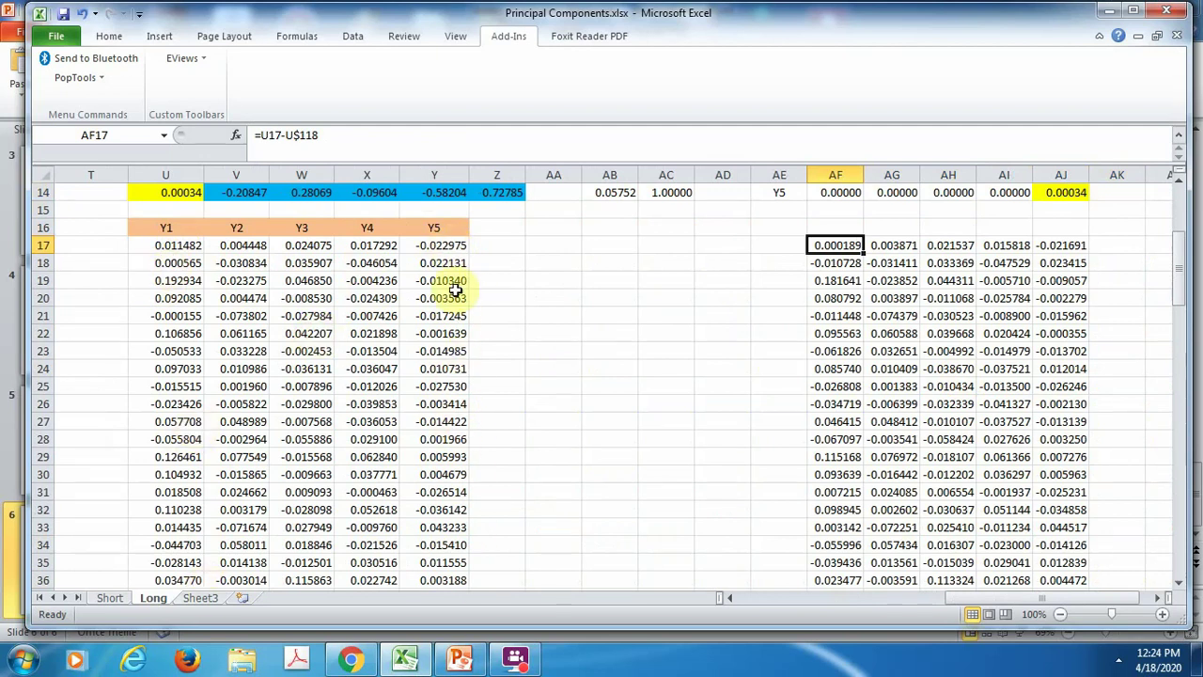
# Select the centred component scores, AF17:AJ116, check the last Y5 deviation in AJ116, and return to AJ17.
pyautogui.hotkey('shift', 'Right')
pyautogui.hotkey('shift', 'Right')
pyautogui.hotkey('shift', 'Right')
pyautogui.hotkey('shift', 'Right')
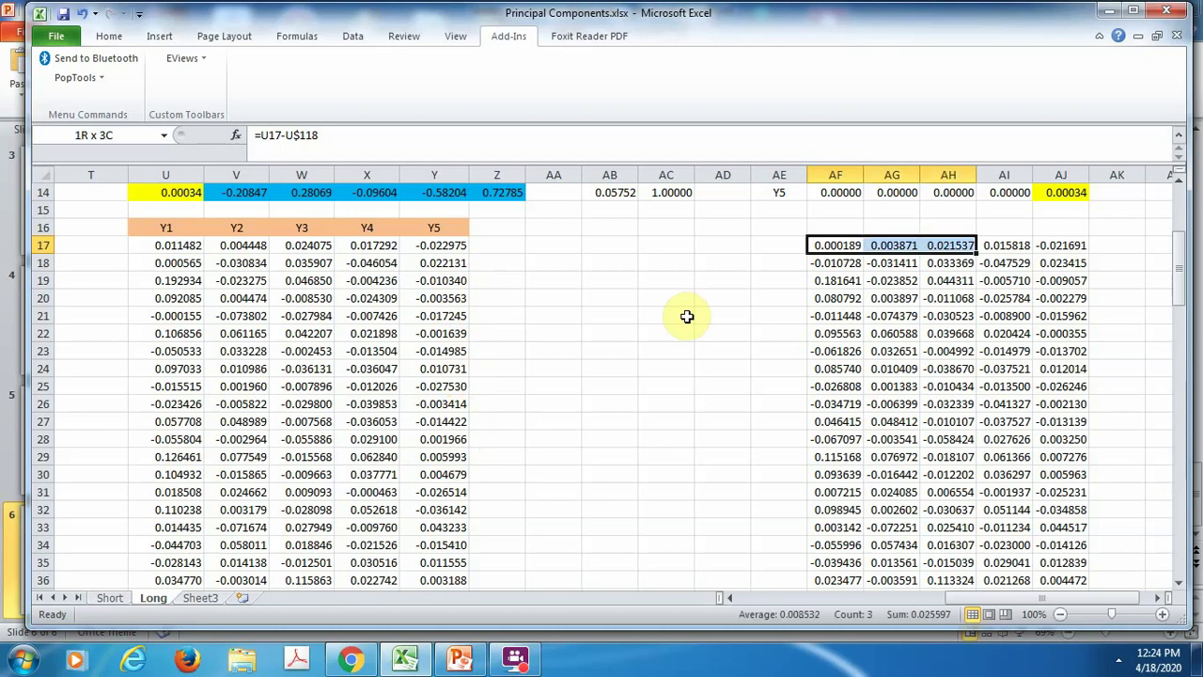
pyautogui.hotkey('ctrl', 'shift', 'Down')
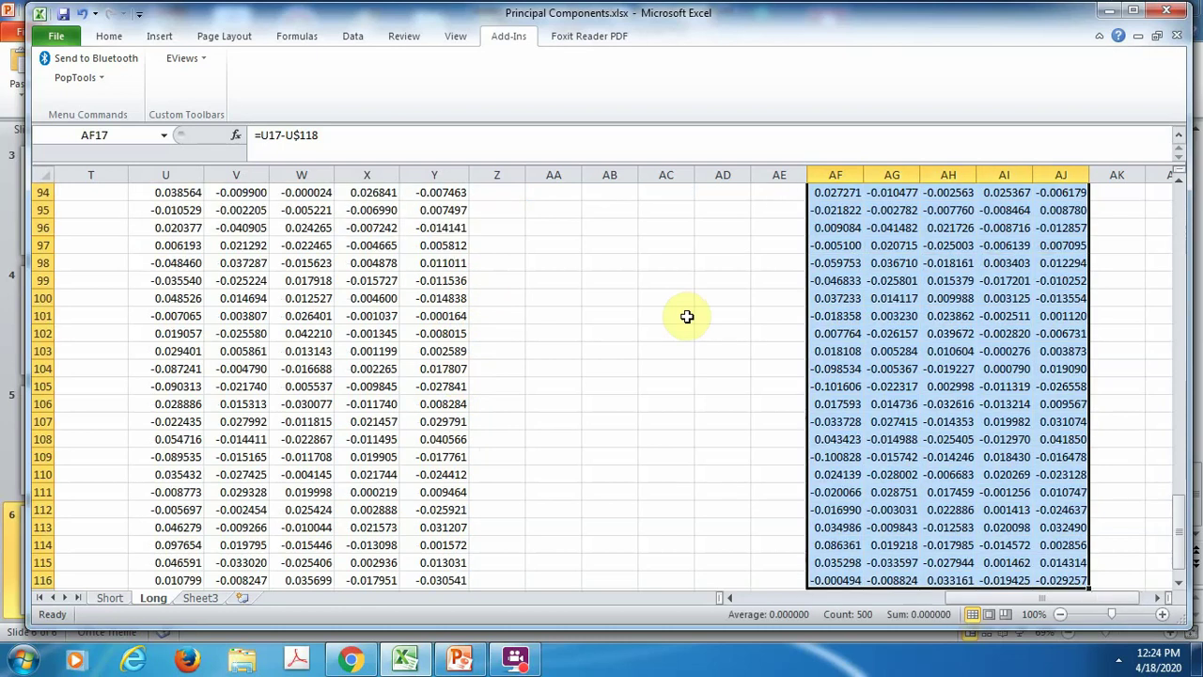
pyautogui.hotkey('shift', 'BackSpace')
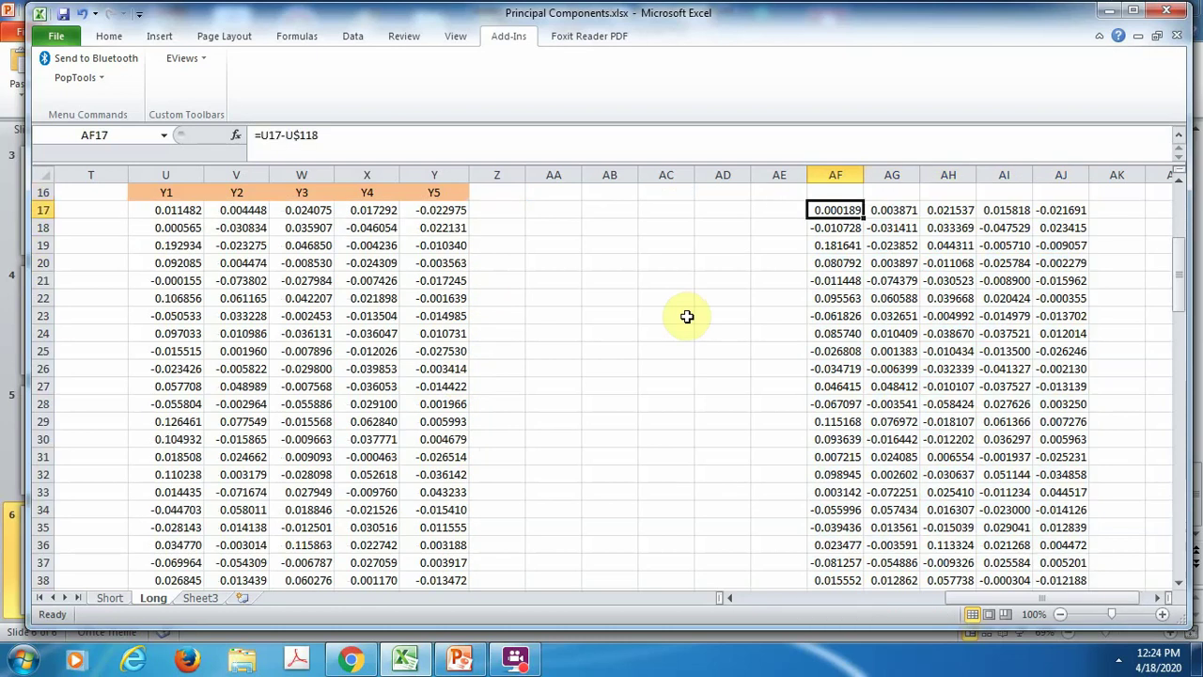
pyautogui.hotkey('ctrl', 'Right')
pyautogui.hotkey('ctrl', 'Down')
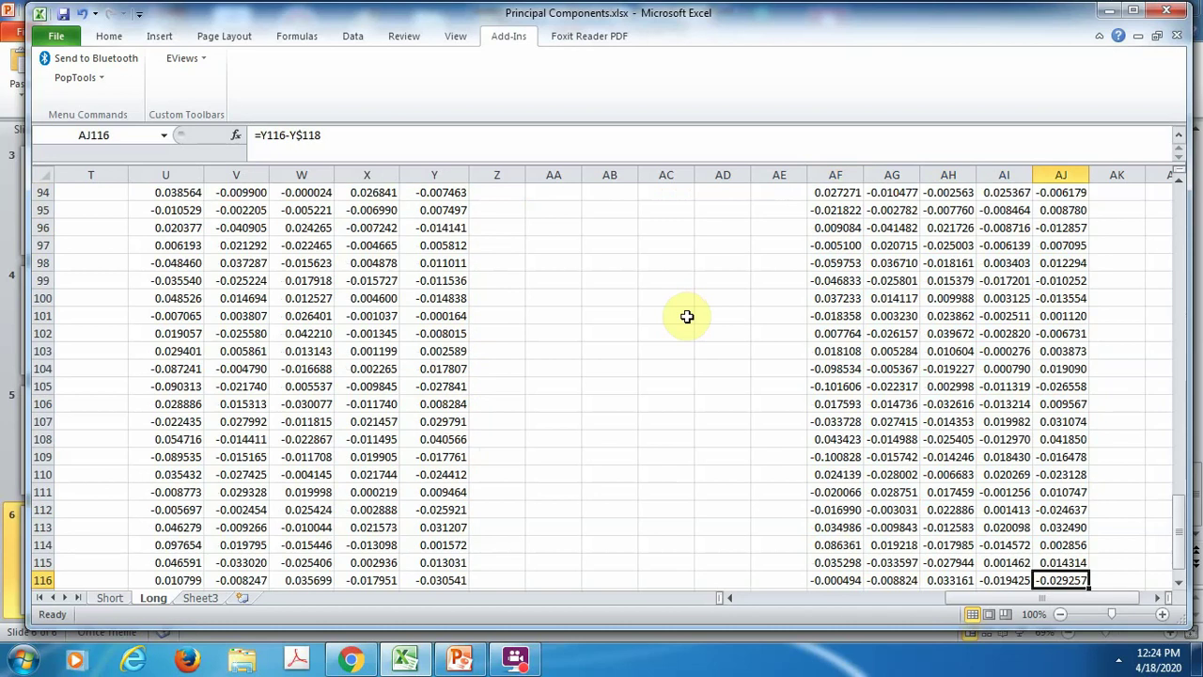
pyautogui.hotkey('ctrl', 'Up')
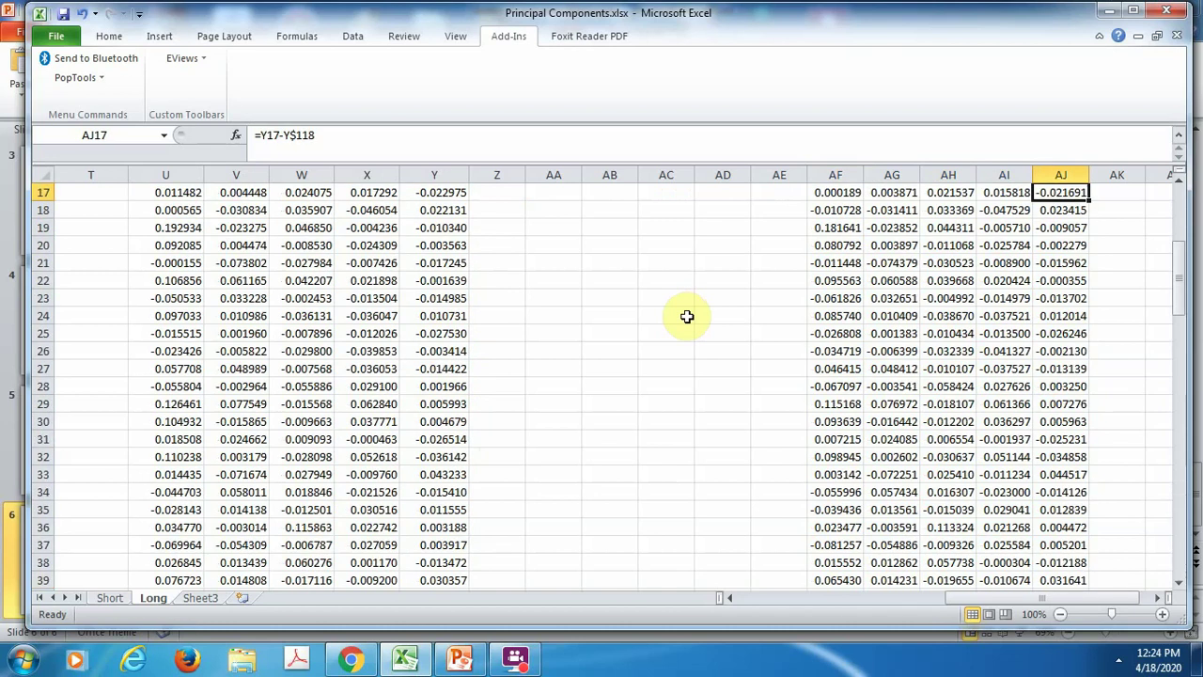
# Select the component score covariance matrix, AF10:AJ14, to examine its MMULT formula.
pyautogui.press('Up')
pyautogui.press('Up')
pyautogui.press('Up')
pyautogui.press('Up')
pyautogui.press('Up')
pyautogui.press('Up')
pyautogui.press('Up')
pyautogui.press('Up')
pyautogui.press('Up')
pyautogui.press('Up')
pyautogui.press('Up')
pyautogui.press('Up')
pyautogui.press('Up')
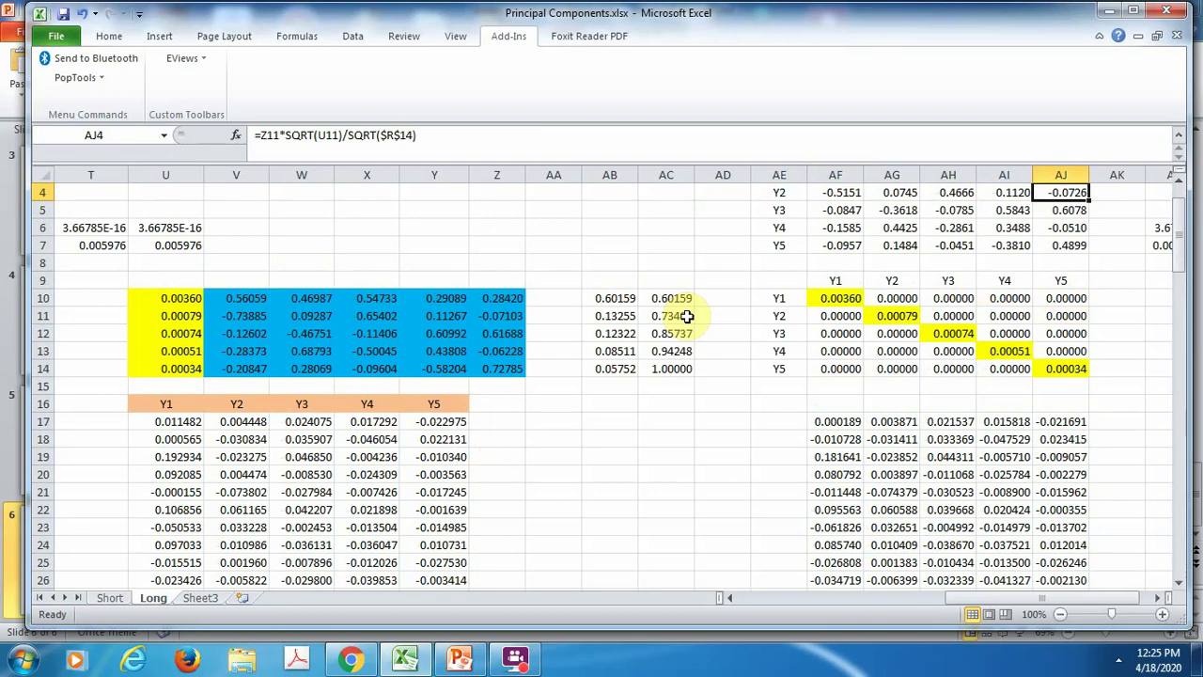
pyautogui.press('Left')
pyautogui.press('Left')
pyautogui.press('Left')
pyautogui.press('Left')
pyautogui.press('Down')
pyautogui.press('Down')
pyautogui.press('Down')
pyautogui.press('Down')
pyautogui.press('Down')
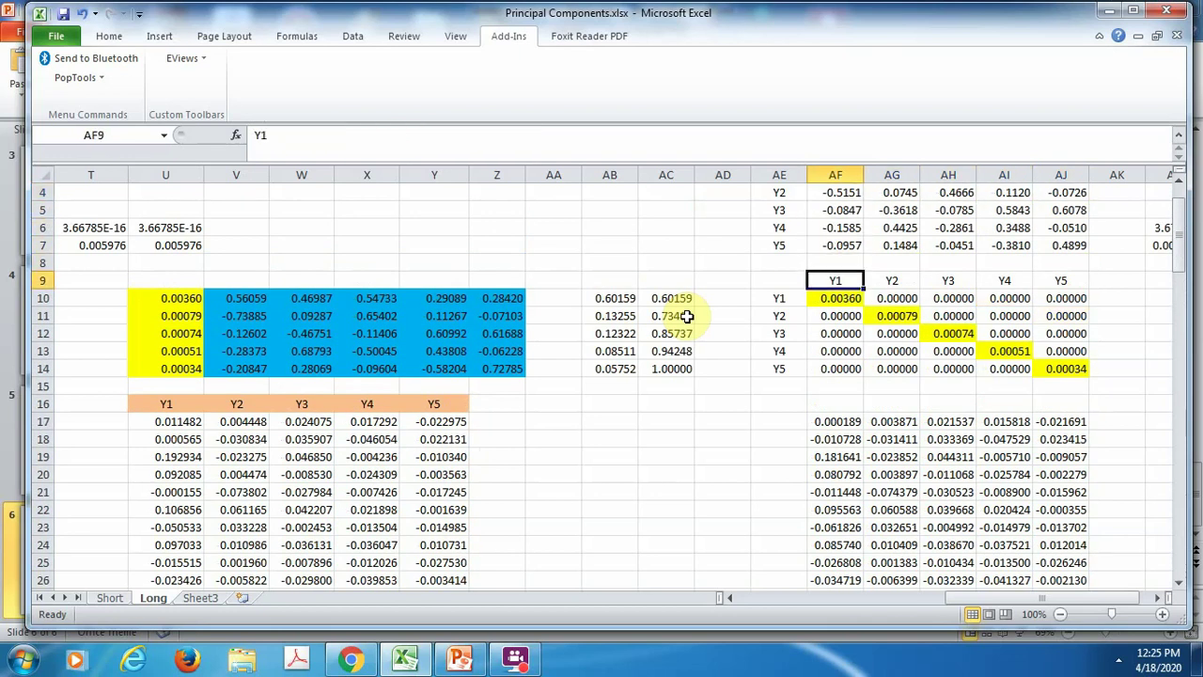
pyautogui.press('Down')
pyautogui.hotkey('shift', 'Right')
pyautogui.hotkey('shift', 'Right')
pyautogui.hotkey('shift', 'Right')
pyautogui.hotkey('shift', 'Right')
pyautogui.hotkey('shift', 'Down')
pyautogui.hotkey('shift', 'Down')
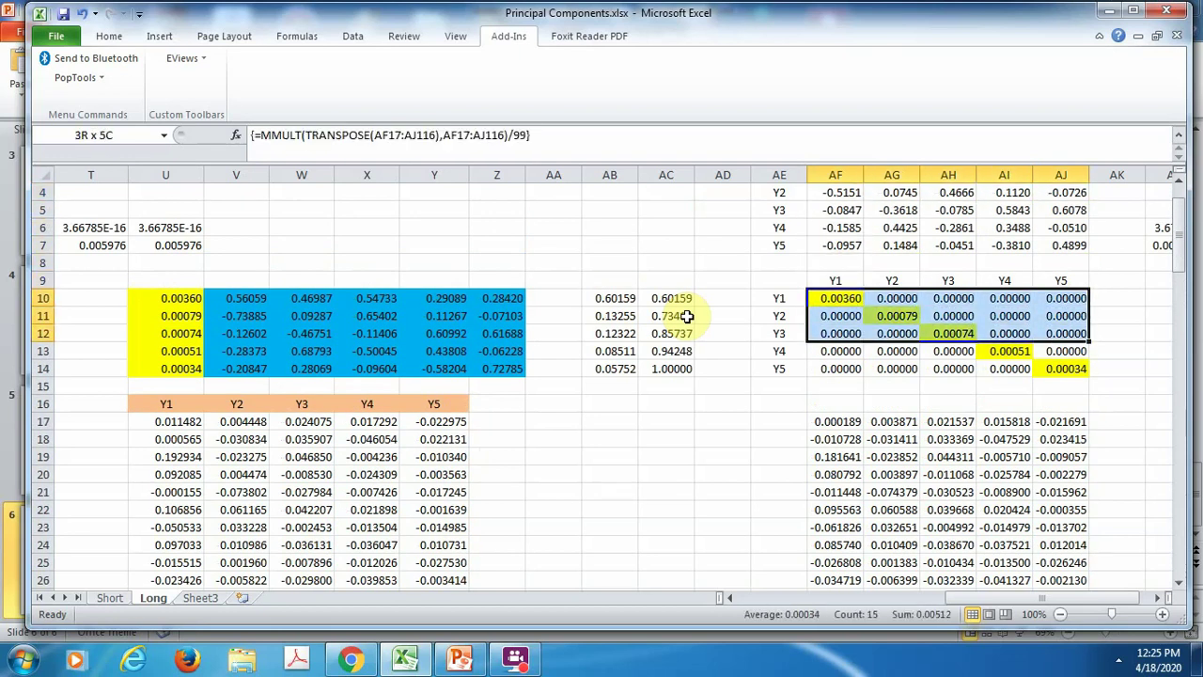
pyautogui.hotkey('shift', 'Down')
pyautogui.hotkey('shift', 'Down')
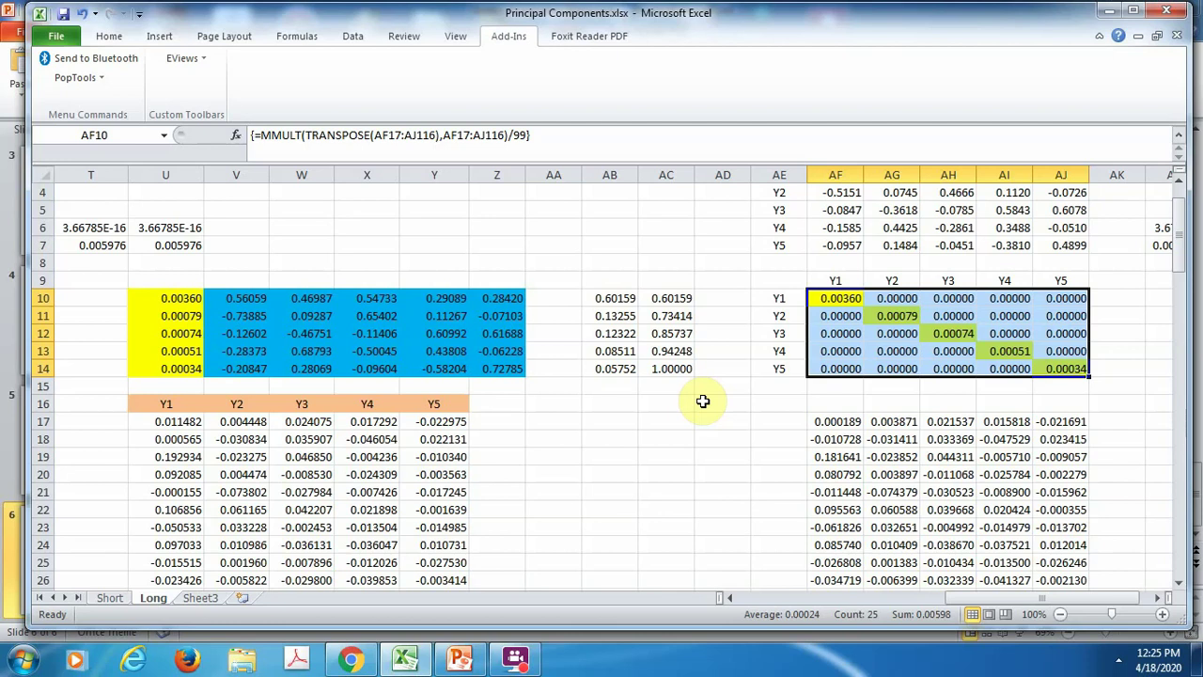
# Go to the table relating components to stocks and examine the cell references in the Y1–AlliedCh formula in AF3.
pyautogui.click(680, 334)
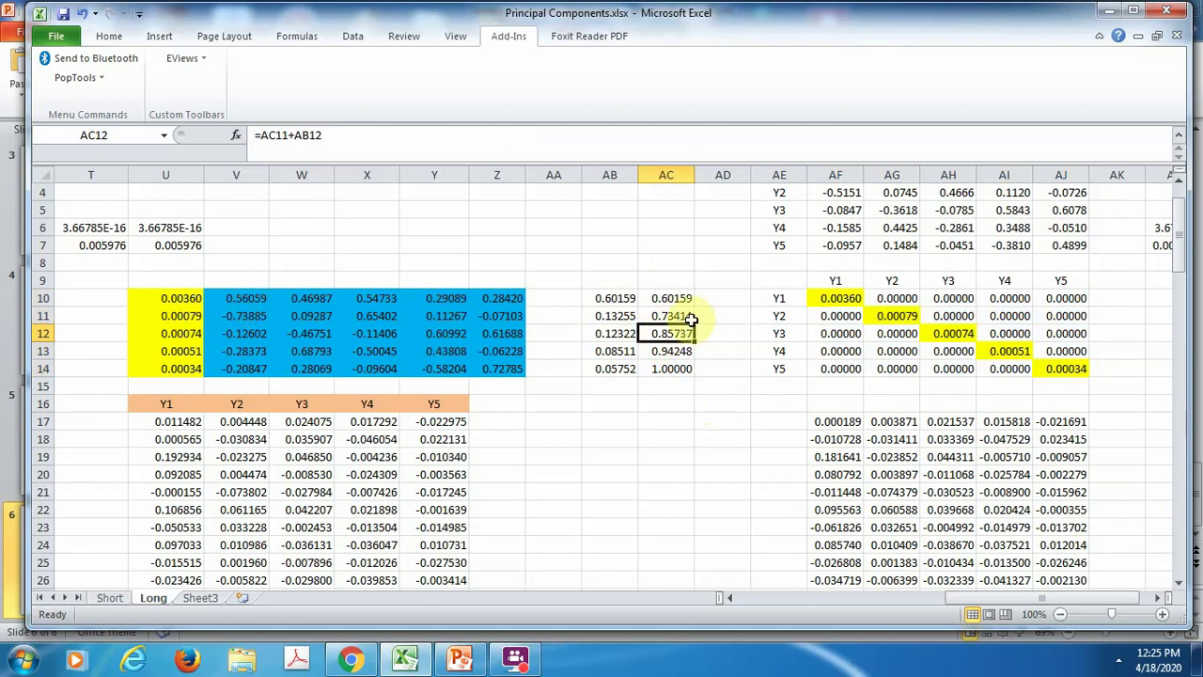
pyautogui.press('Up')
pyautogui.press('Up')
pyautogui.press('Up')
pyautogui.press('Up')
pyautogui.press('Up')
pyautogui.press('Up')
pyautogui.press('Up')
pyautogui.press('Up')
pyautogui.press('Up')
pyautogui.press('Up')
pyautogui.press('Up')
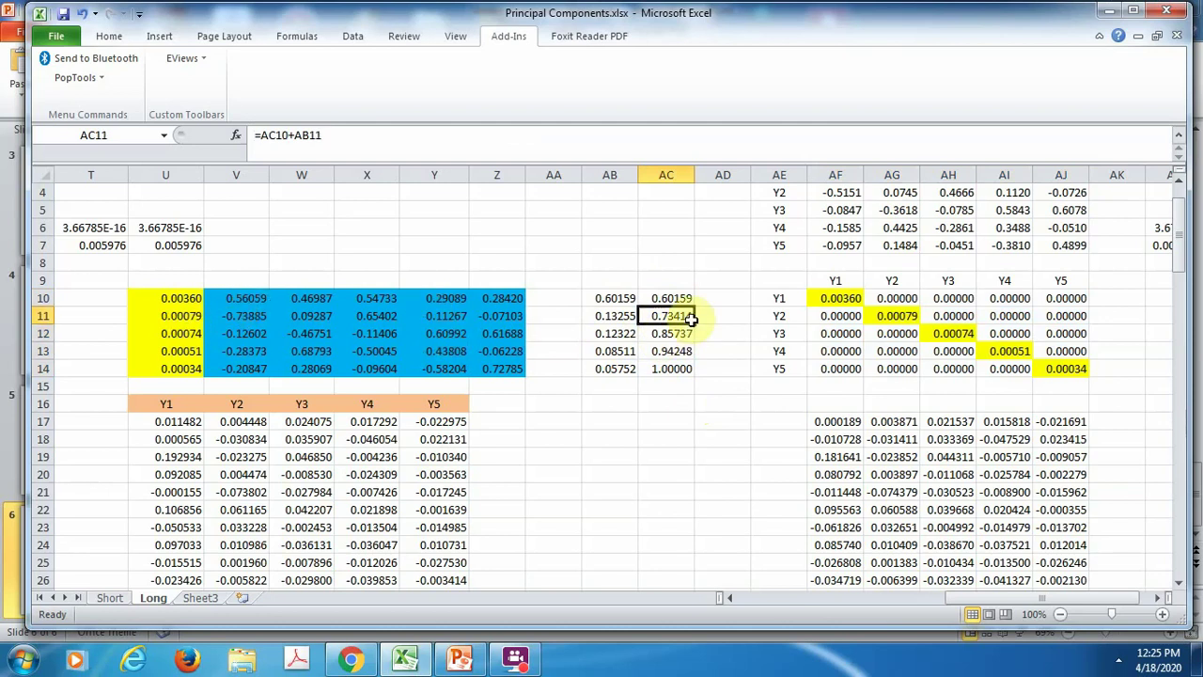
pyautogui.press('Right')
pyautogui.press('Right')
pyautogui.press('Right')
pyautogui.press('Right')
pyautogui.press('Right')
pyautogui.press('Right')
pyautogui.press('Right')
pyautogui.press('Right')
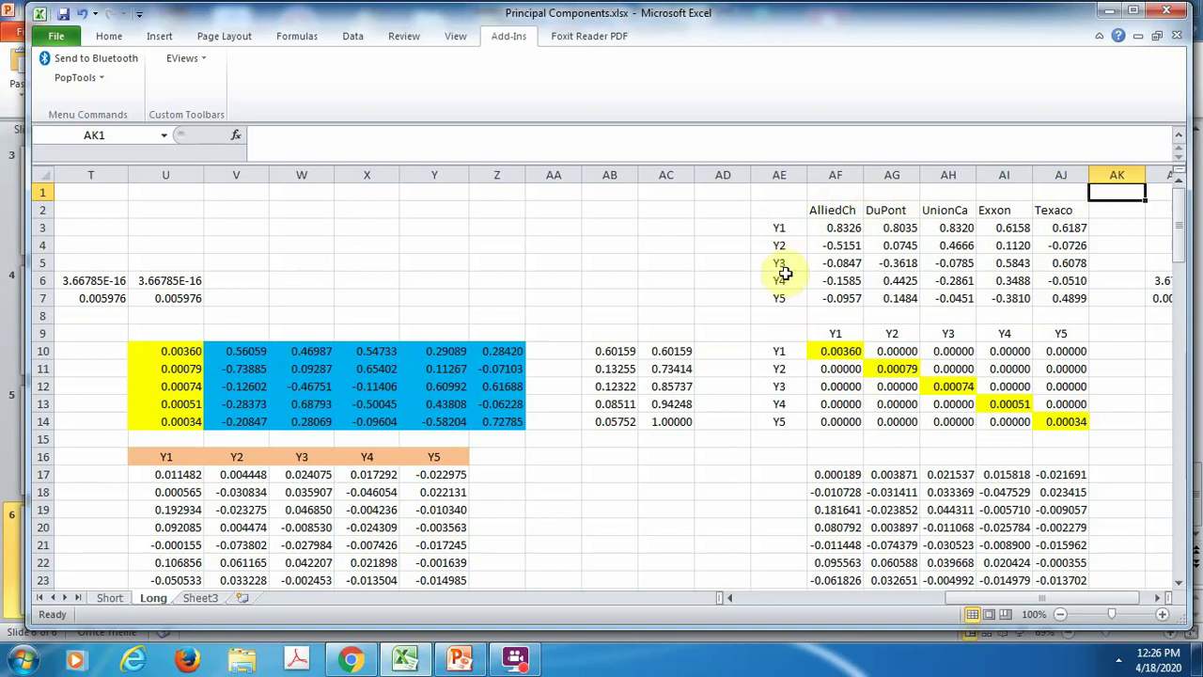
pyautogui.press('Down')
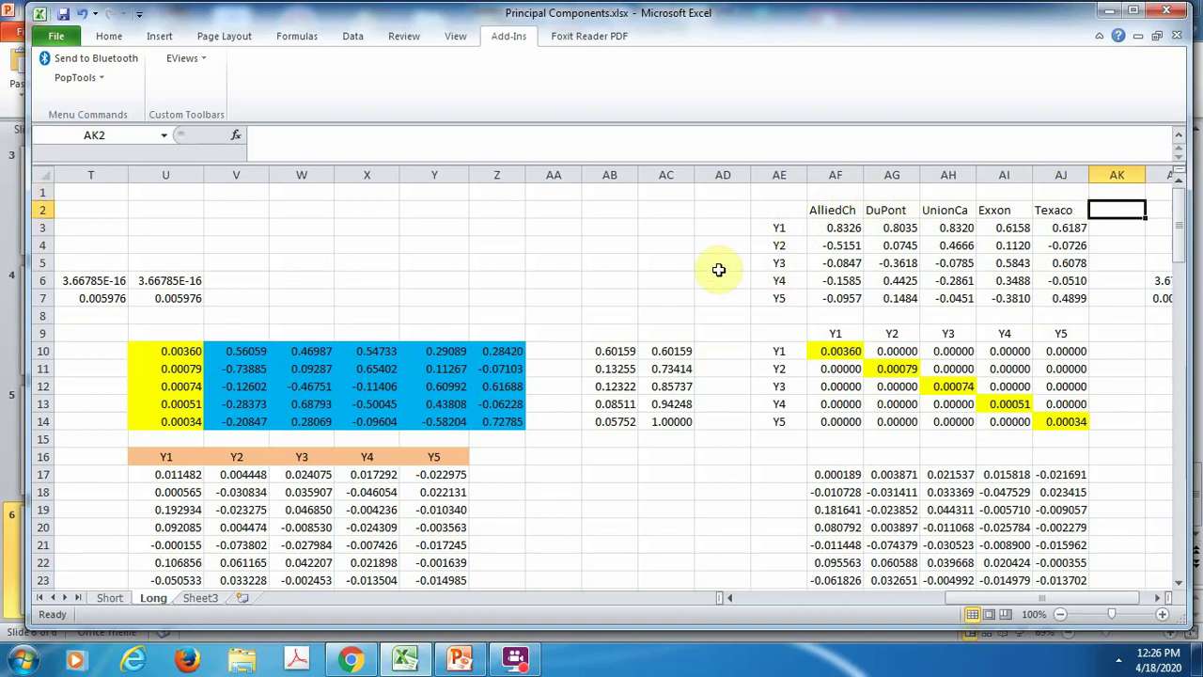
pyautogui.press('Down')
pyautogui.press('Left')
pyautogui.press('Left')
pyautogui.press('Left')
pyautogui.press('Left')
pyautogui.press('Left')
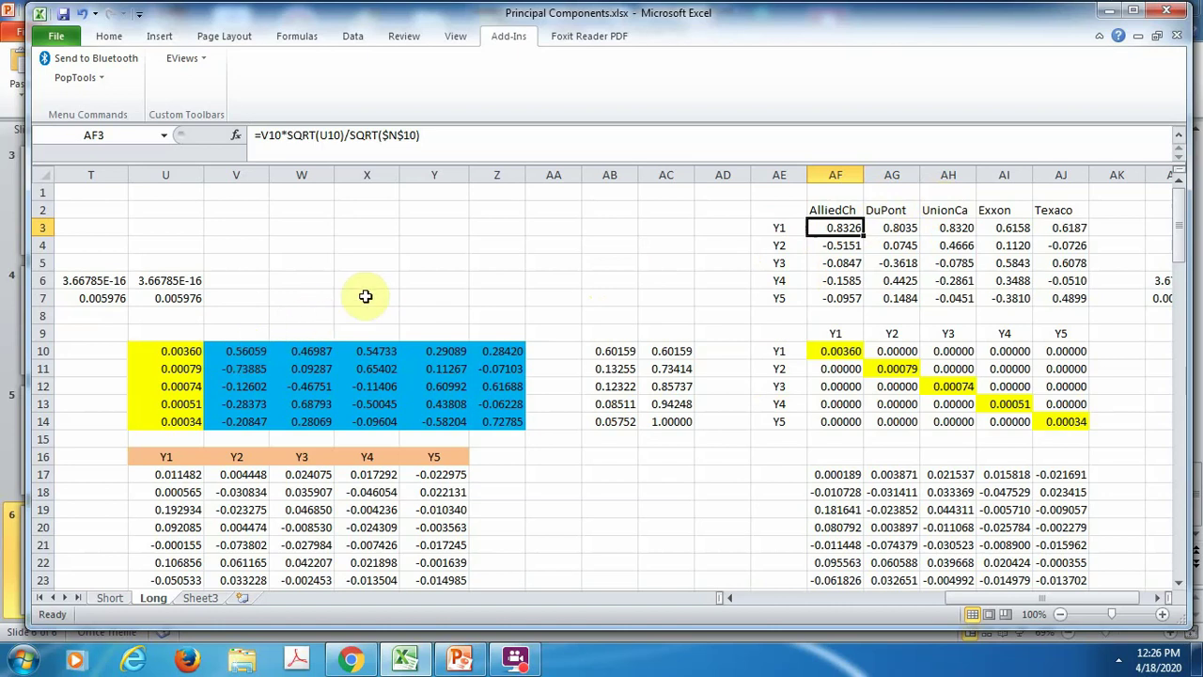
pyautogui.press('F2')
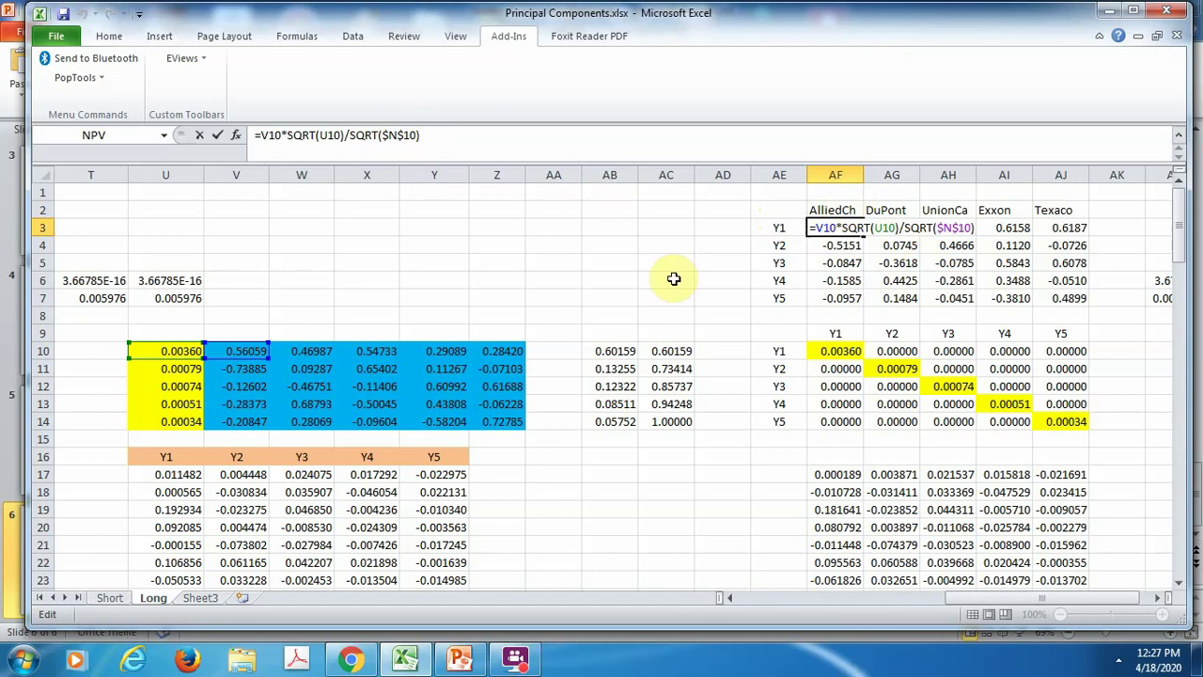
pyautogui.write("'")
pyautogui.hotkey('ctrl', 'Return')
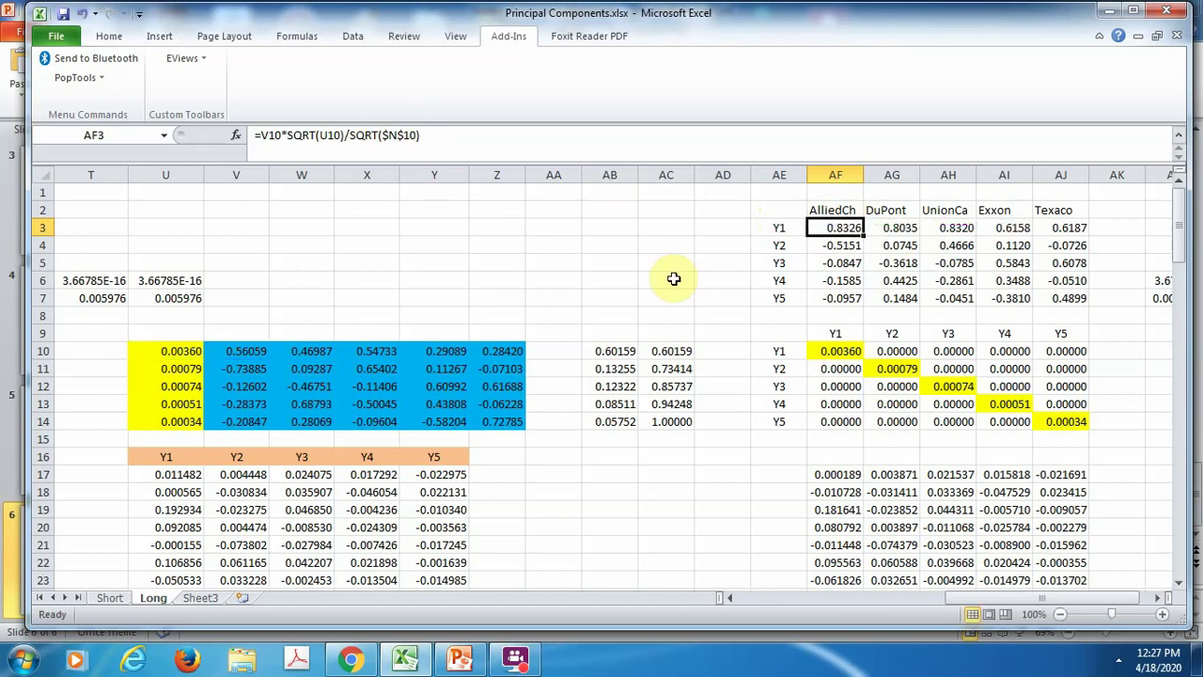
# Check the Exxon formulas in AI6 and AI5 and locate the Exxon variance they reference in Q13.
pyautogui.click(1019, 282)
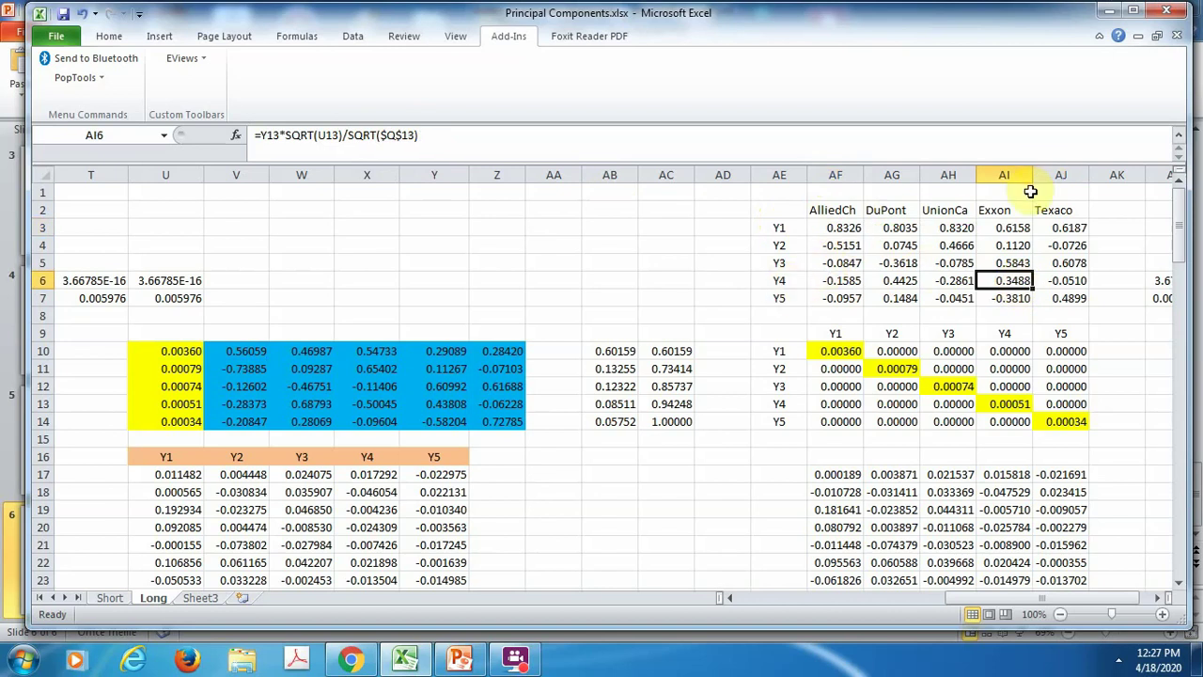
pyautogui.click(1017, 263)
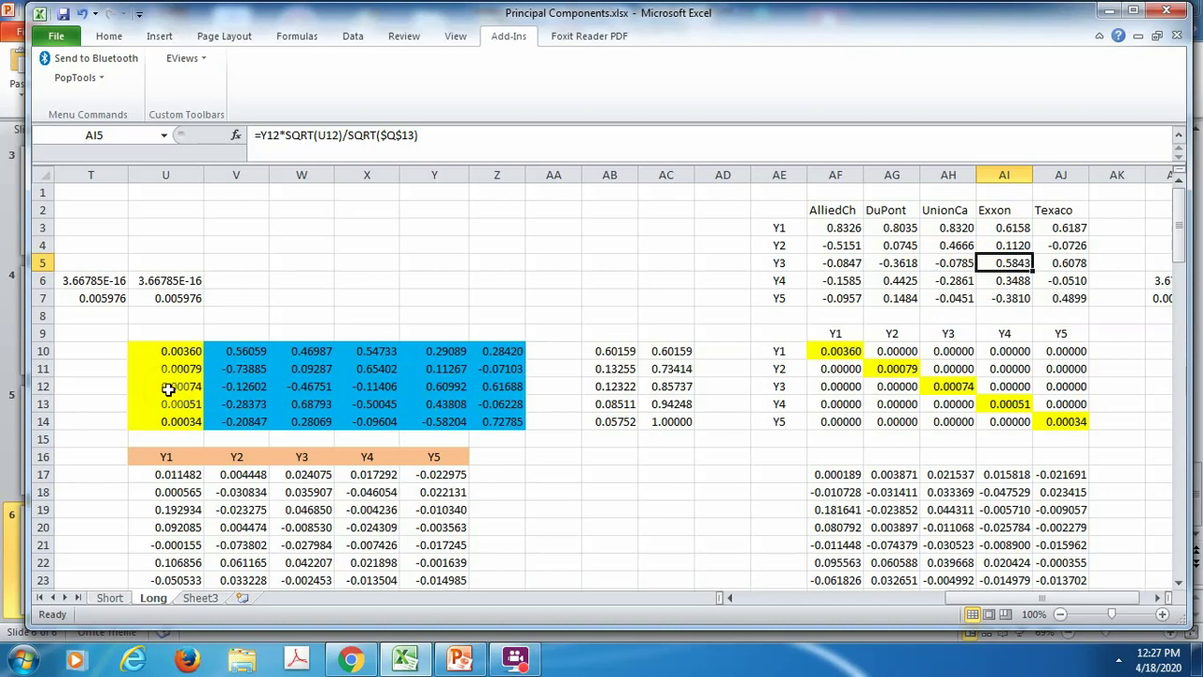
pyautogui.click(587, 315)
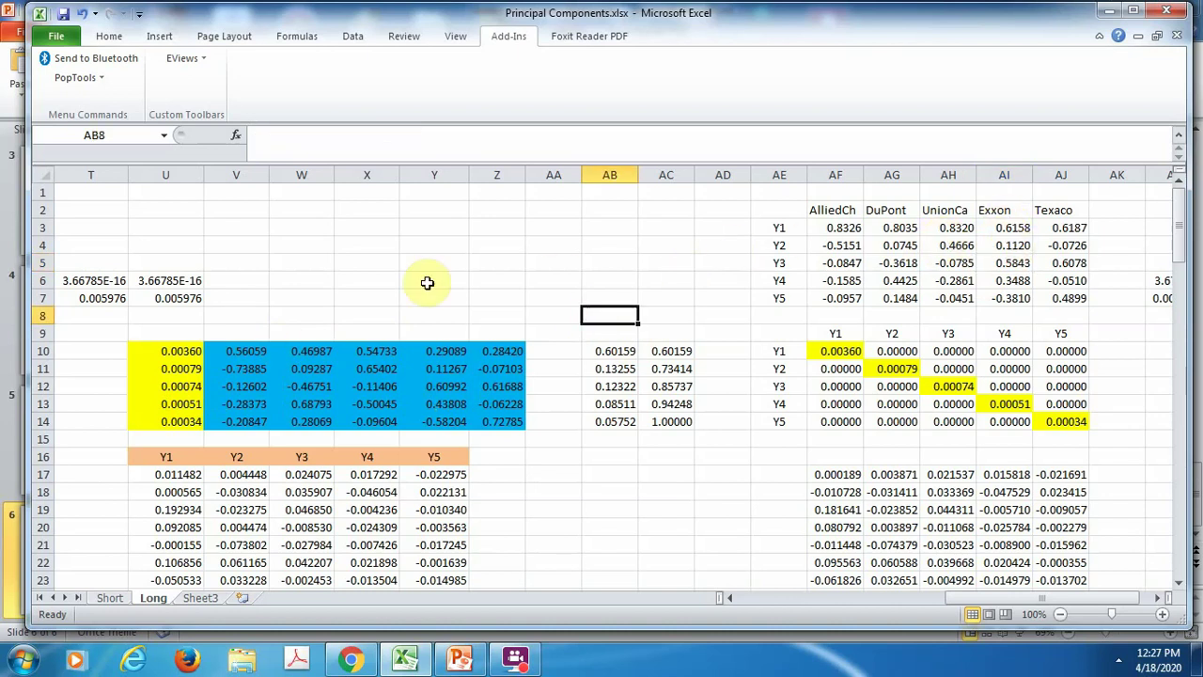
pyautogui.click(288, 302)
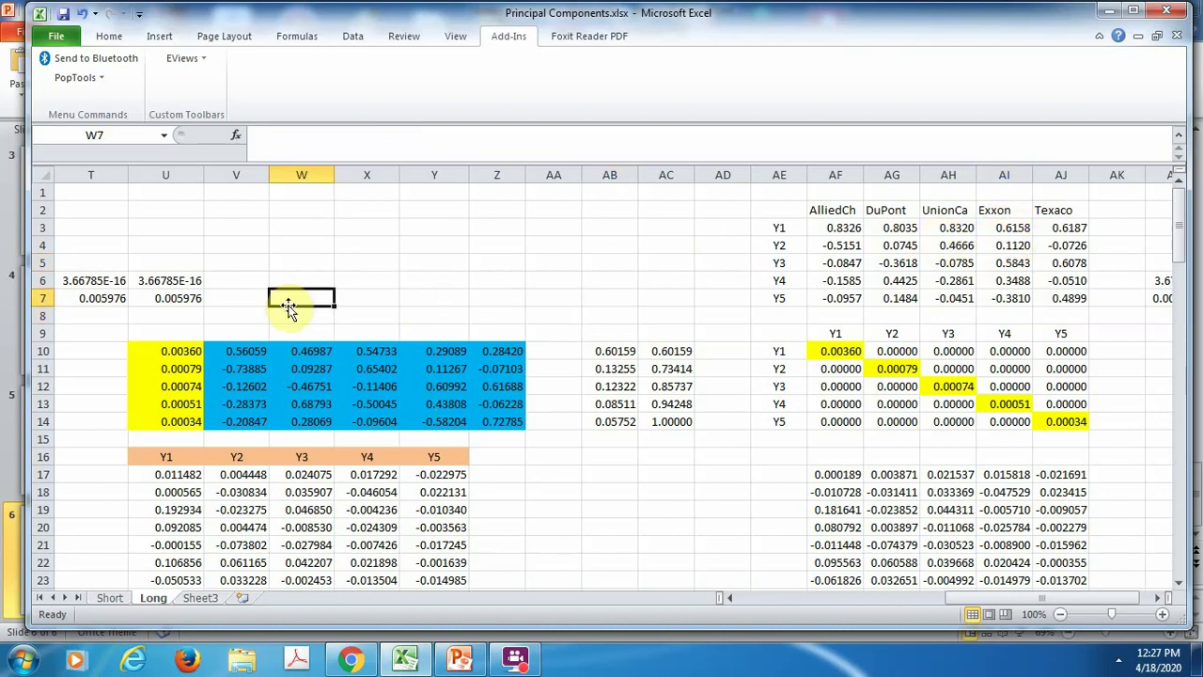
pyautogui.press('Left')
pyautogui.press('Left')
pyautogui.press('Left')
pyautogui.press('Left')
pyautogui.press('Left')
pyautogui.press('Left')
pyautogui.press('Left')
pyautogui.press('Down')
pyautogui.press('Down')
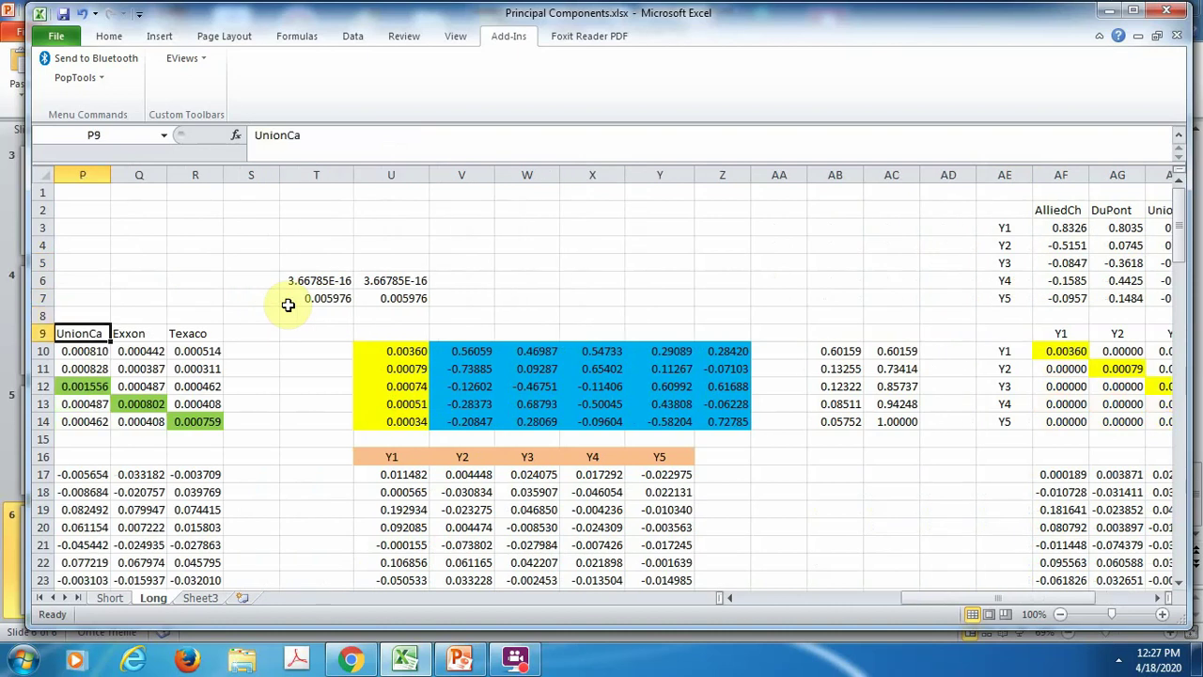
pyautogui.press('Down')
pyautogui.press('Down')
pyautogui.press('Down')
pyautogui.press('Right')
pyautogui.press('Down')
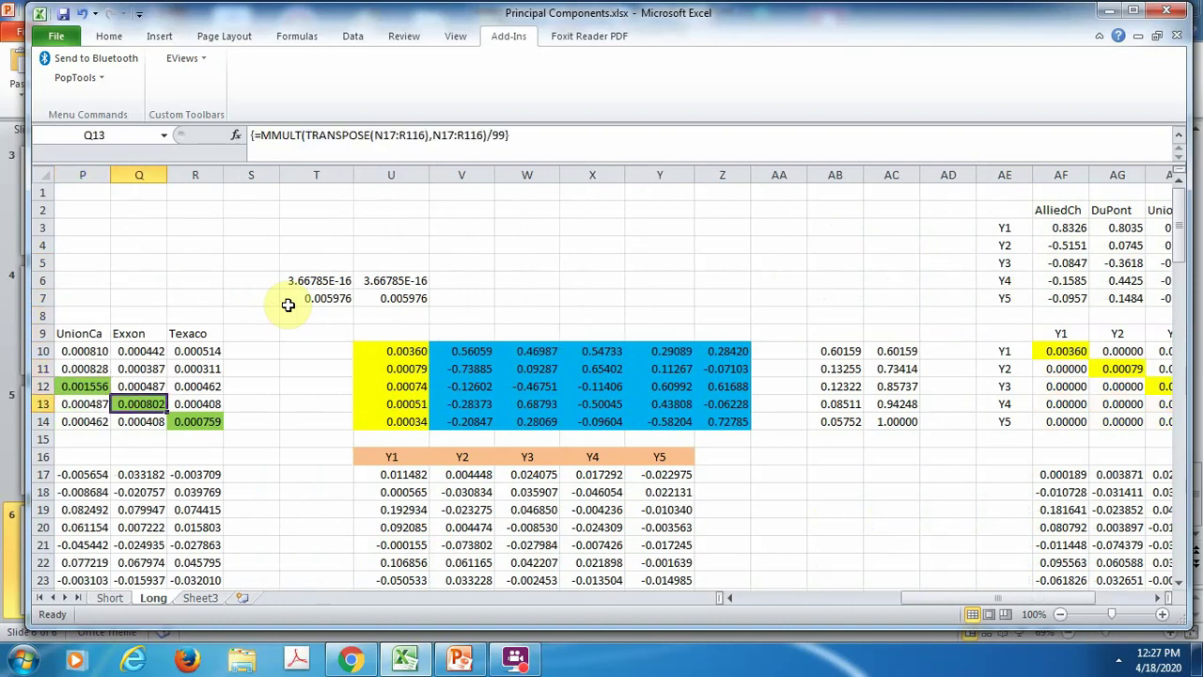
# Return to the component–stock table and examine the cell references in the Y3–Exxon formula in AI5.
pyautogui.press('Right')
pyautogui.press('Right')
pyautogui.press('Right')
pyautogui.press('Right')
pyautogui.press('Right')
pyautogui.press('Right')
pyautogui.press('Right')
pyautogui.press('Right')
pyautogui.press('Right')
pyautogui.press('Right')
pyautogui.press('Right')
pyautogui.press('Right')
pyautogui.press('Right')
pyautogui.press('Right')
pyautogui.press('Right')
pyautogui.press('Right')
pyautogui.press('Right')
pyautogui.press('Right')
pyautogui.press('Right')
pyautogui.press('Right')
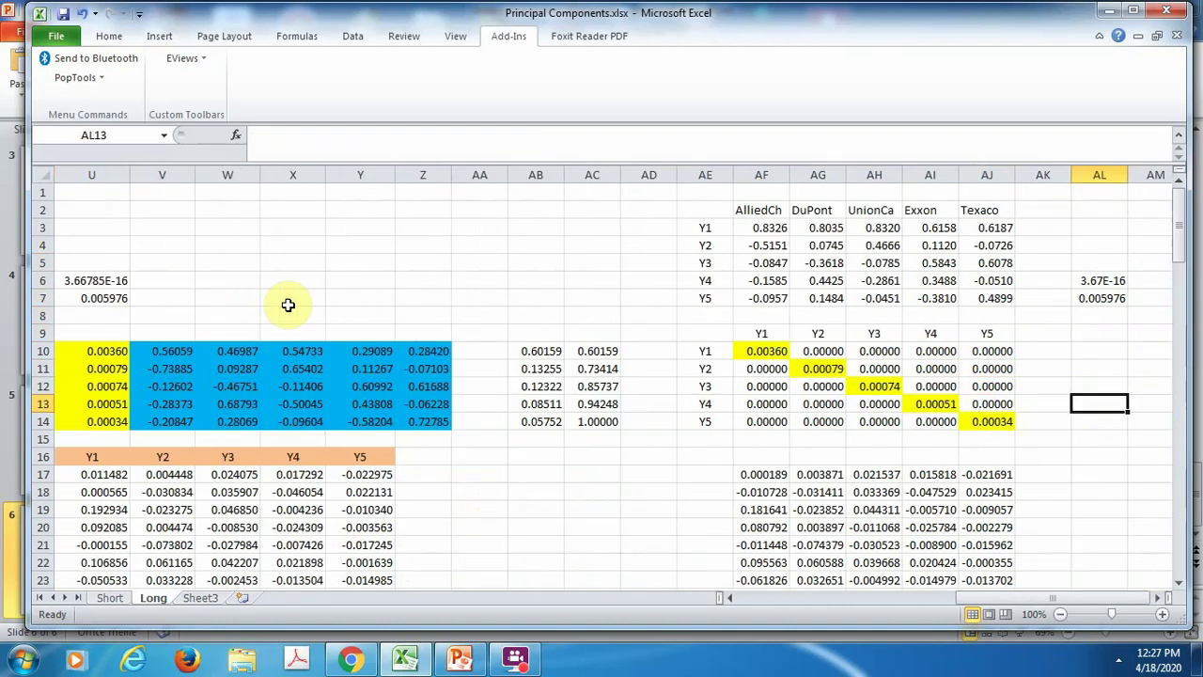
pyautogui.click(945, 264)
pyautogui.doubleClick(945, 265)
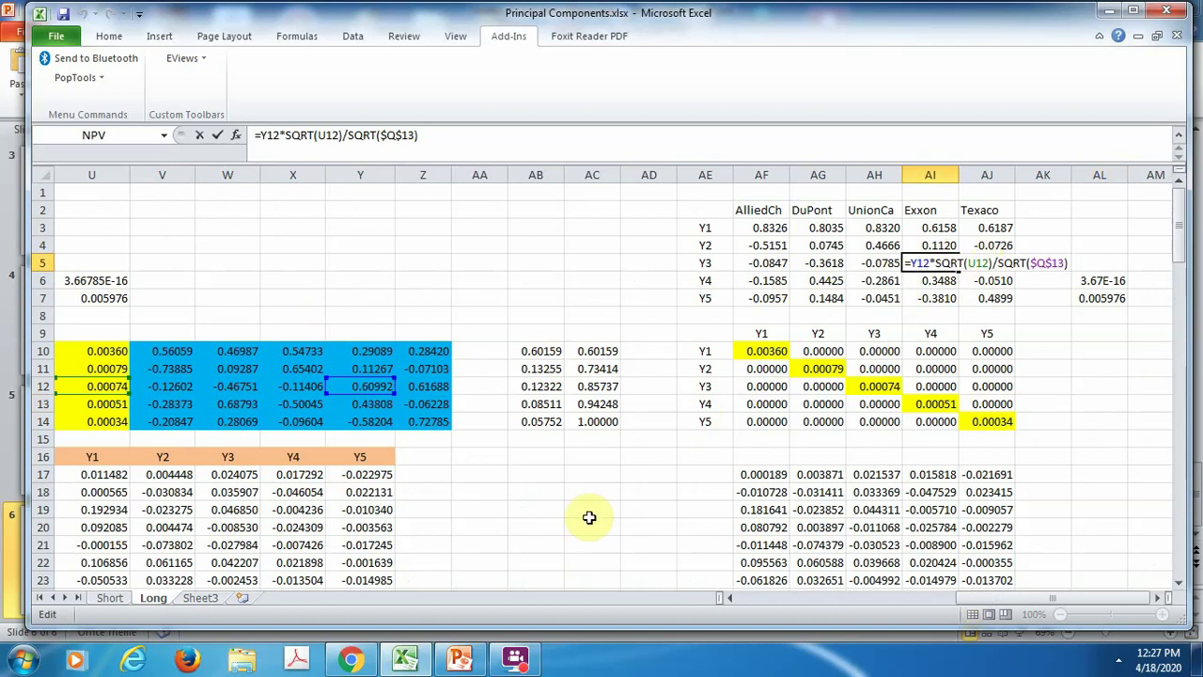
pyautogui.press('Escape')
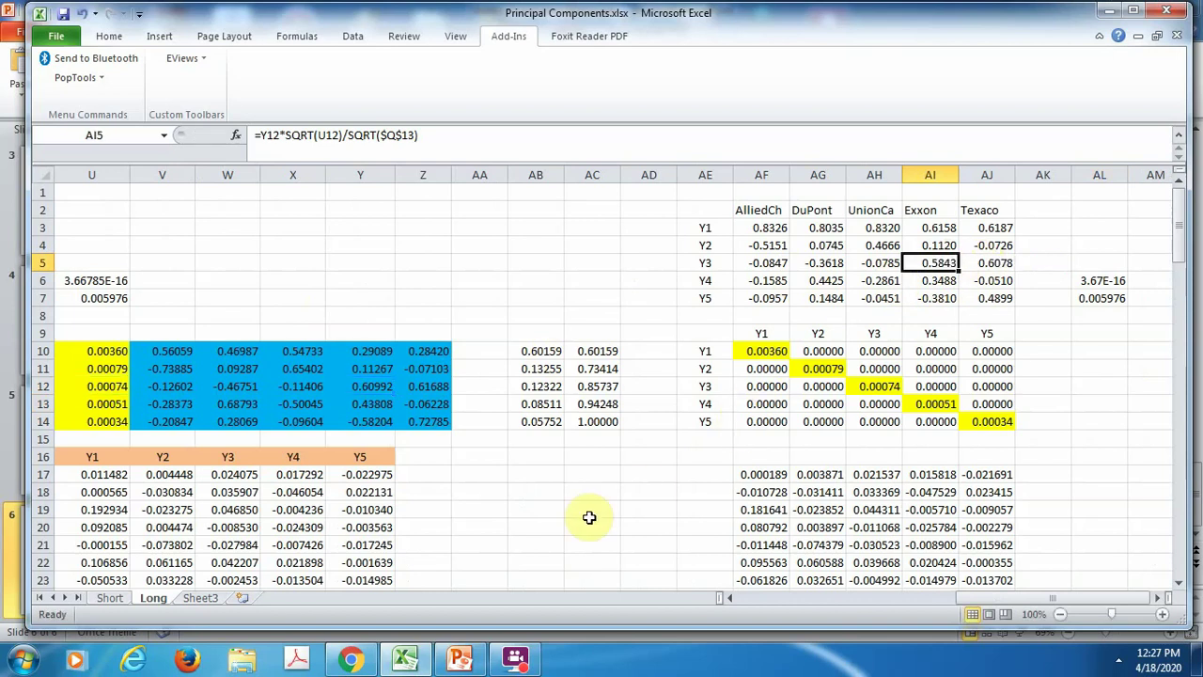
pyautogui.press('Up')
pyautogui.press('Up')
pyautogui.press('Up')
pyautogui.press('Up')
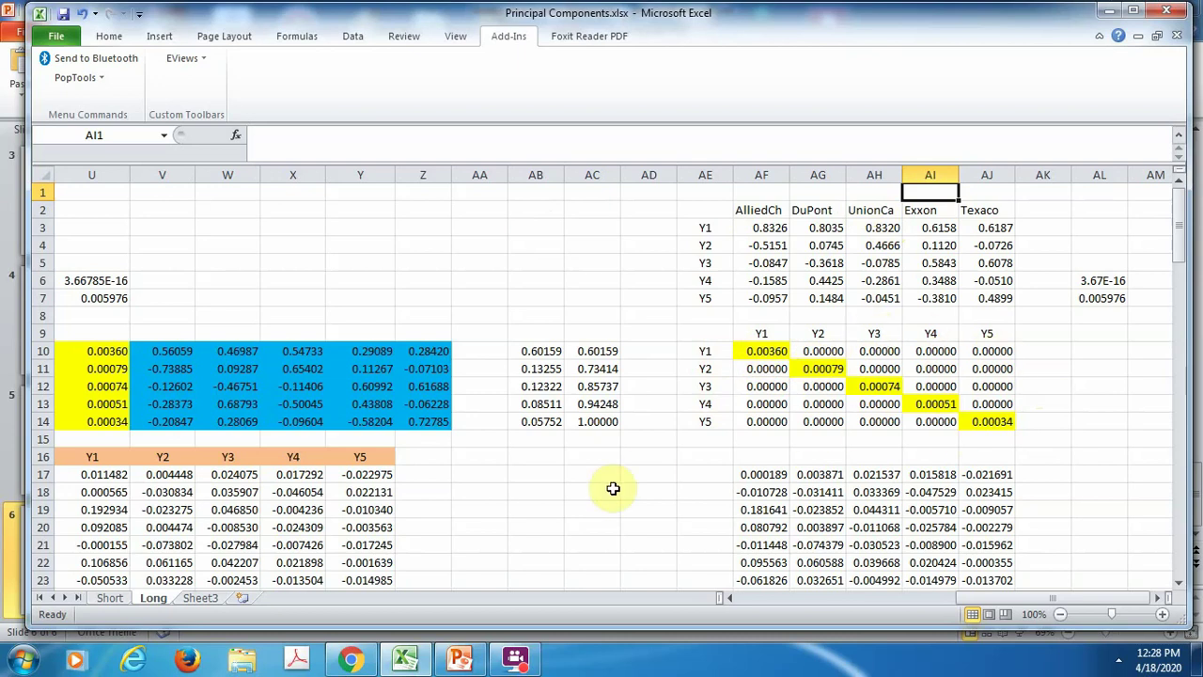
# Go back along row 16 to the original stock returns, at the Allied Chemical heading in H16.
pyautogui.click(503, 456)
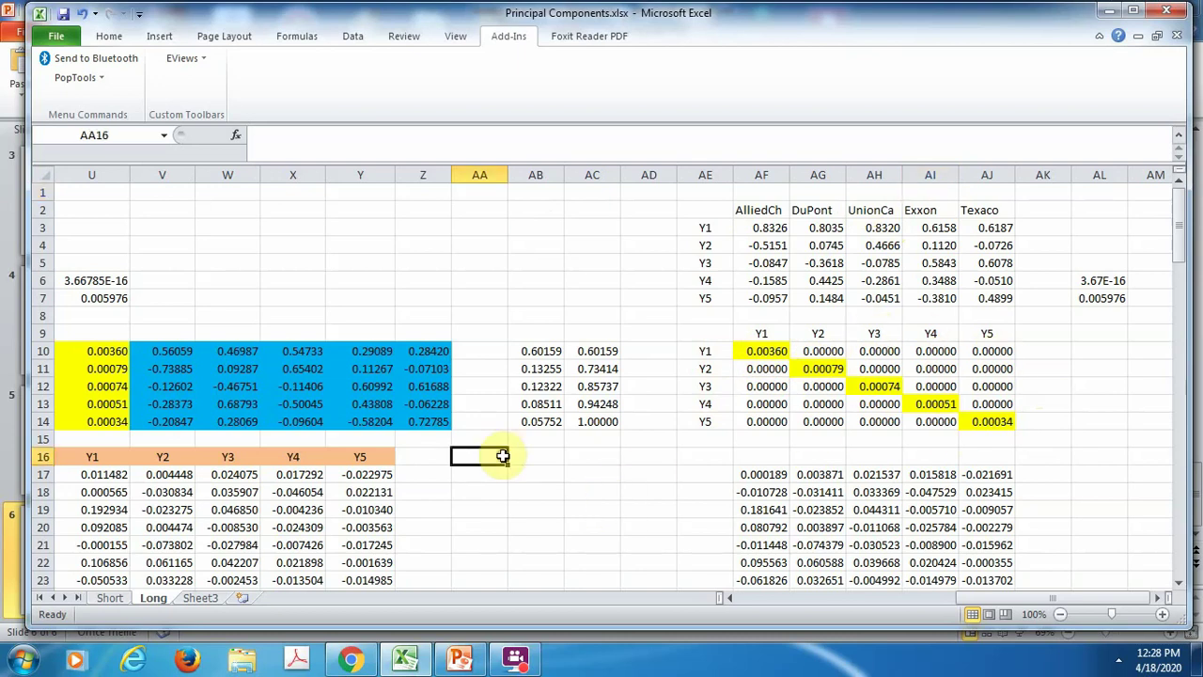
pyautogui.press('Left')
pyautogui.press('Left')
pyautogui.press('Left')
pyautogui.press('Left')
pyautogui.press('Left')
pyautogui.press('Left')
pyautogui.press('Left')
pyautogui.press('Left')
pyautogui.press('Left')
pyautogui.press('Left')
pyautogui.press('Left')
pyautogui.press('Left')
pyautogui.press('Left')
pyautogui.press('Left')
pyautogui.press('Left')
pyautogui.press('Left')
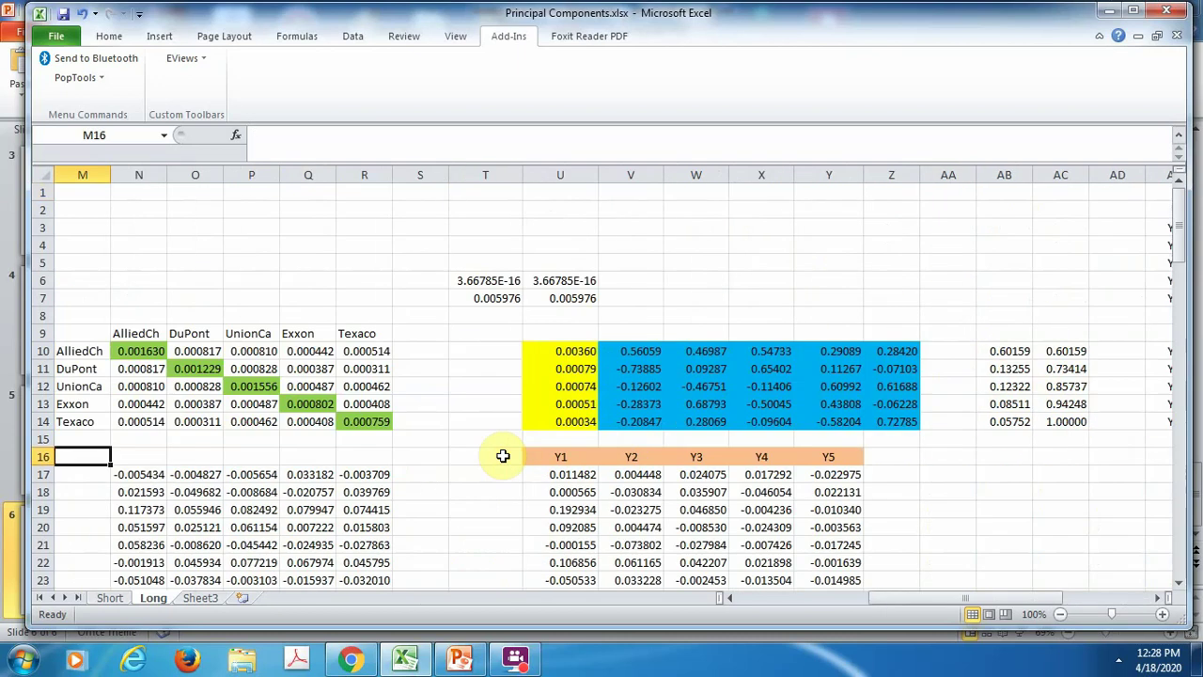
pyautogui.press('Left')
pyautogui.press('Left')
pyautogui.press('Left')
pyautogui.press('Left')
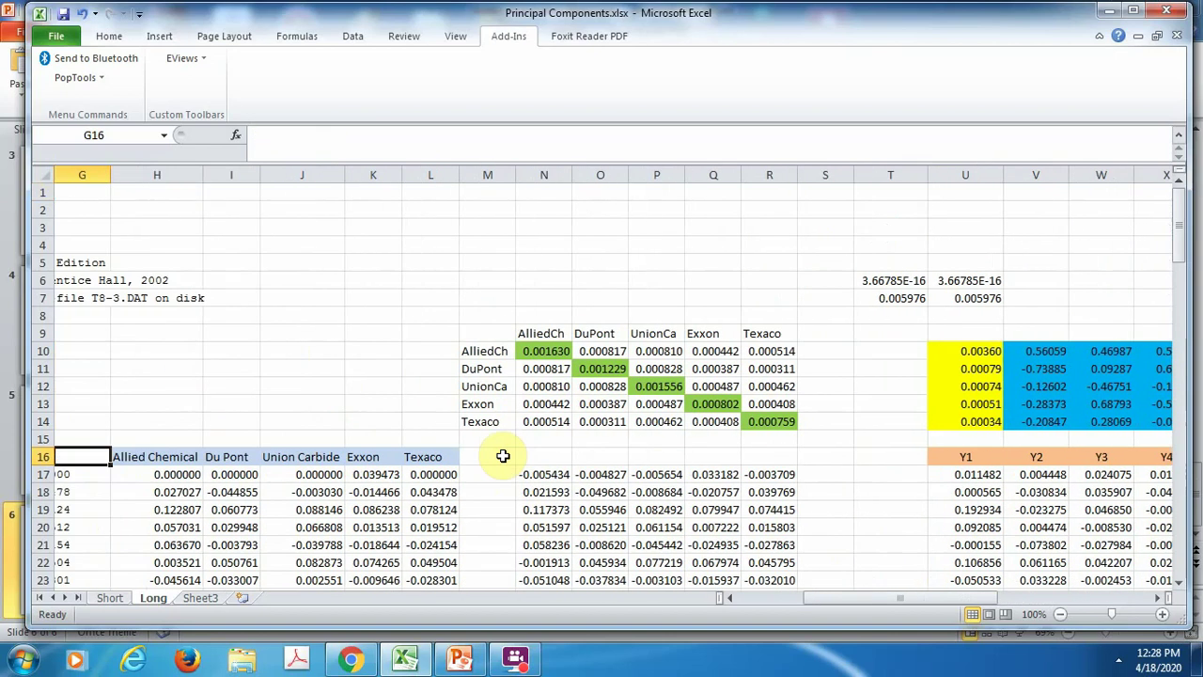
pyautogui.press('Right')
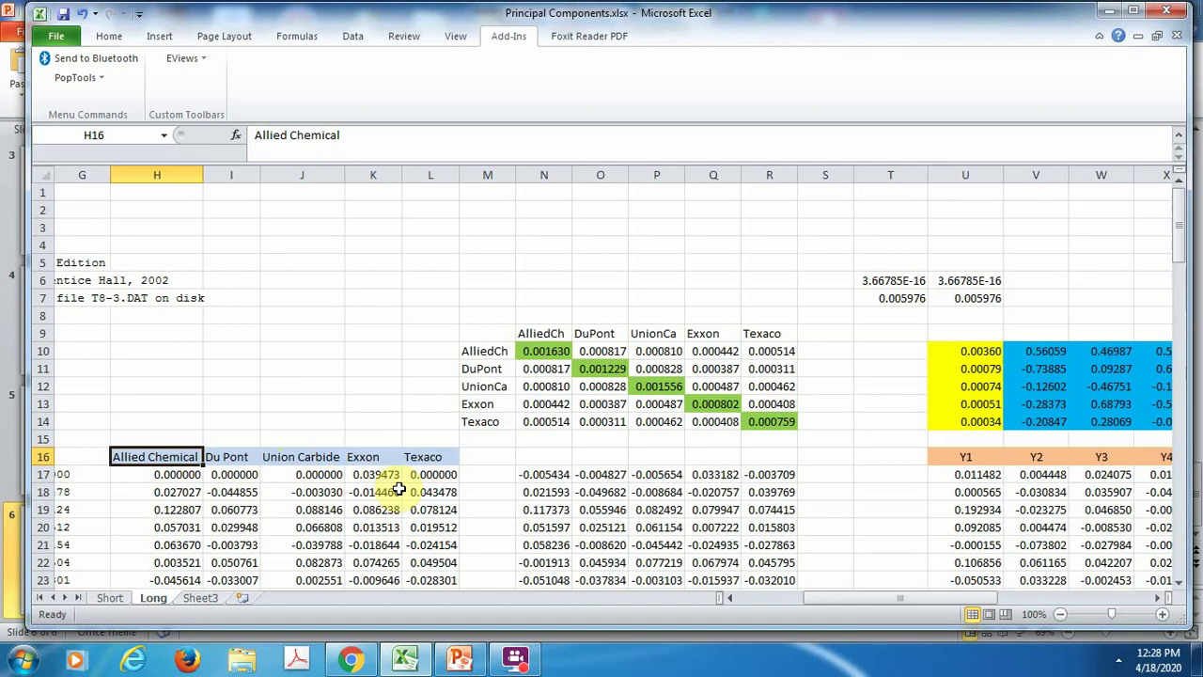
# Move from the stock returns to the component scores, at the Y1 heading in U16.
pyautogui.press('Right')
pyautogui.press('Right')
pyautogui.press('Right')
pyautogui.press('Right')
pyautogui.press('Right')
pyautogui.press('Right')
pyautogui.press('Right')
pyautogui.press('Right')
pyautogui.press('Right')
pyautogui.press('Right')
pyautogui.press('Right')
pyautogui.press('Right')
pyautogui.press('Right')
pyautogui.press('Right')
pyautogui.press('Right')
pyautogui.press('Right')
pyautogui.press('Right')
pyautogui.press('Right')
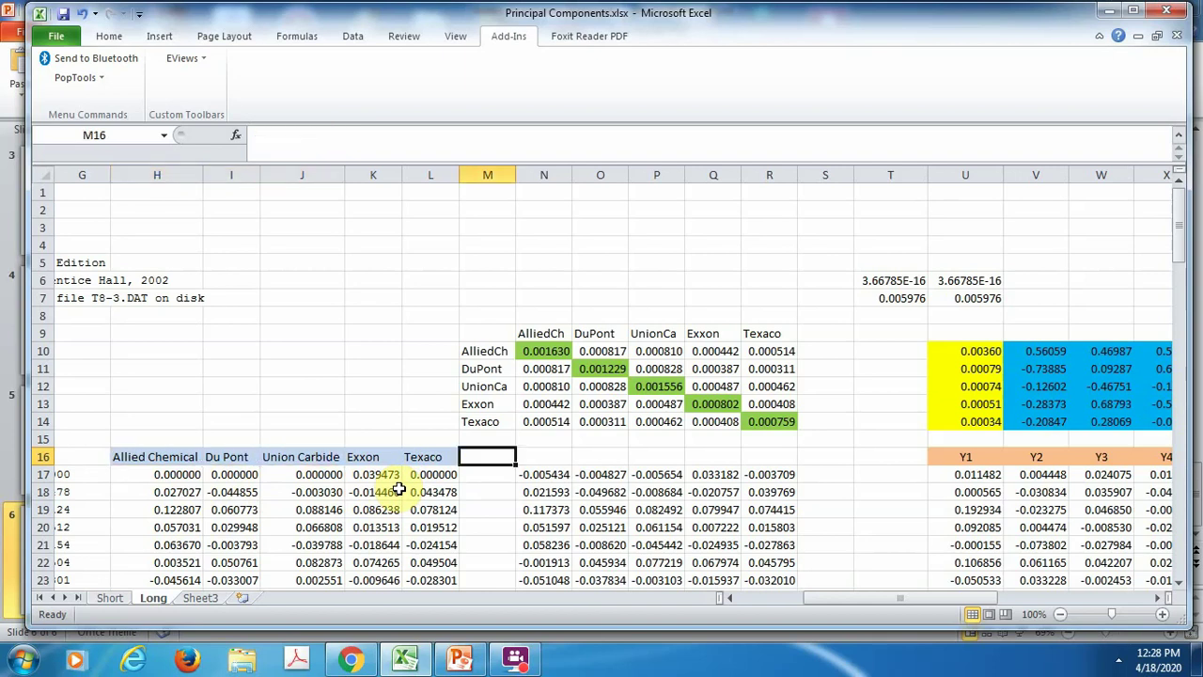
pyautogui.press('Left')
pyautogui.press('Left')
pyautogui.press('Left')
pyautogui.press('Left')
pyautogui.press('Left')
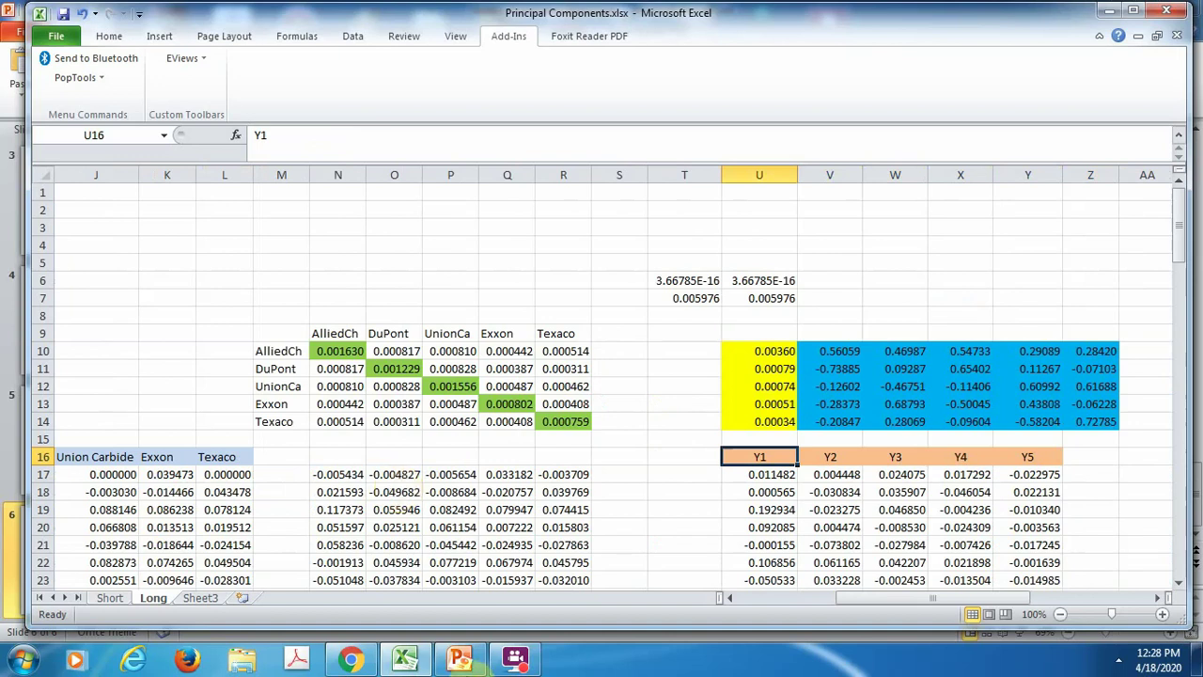
pyautogui.click(522, 657)
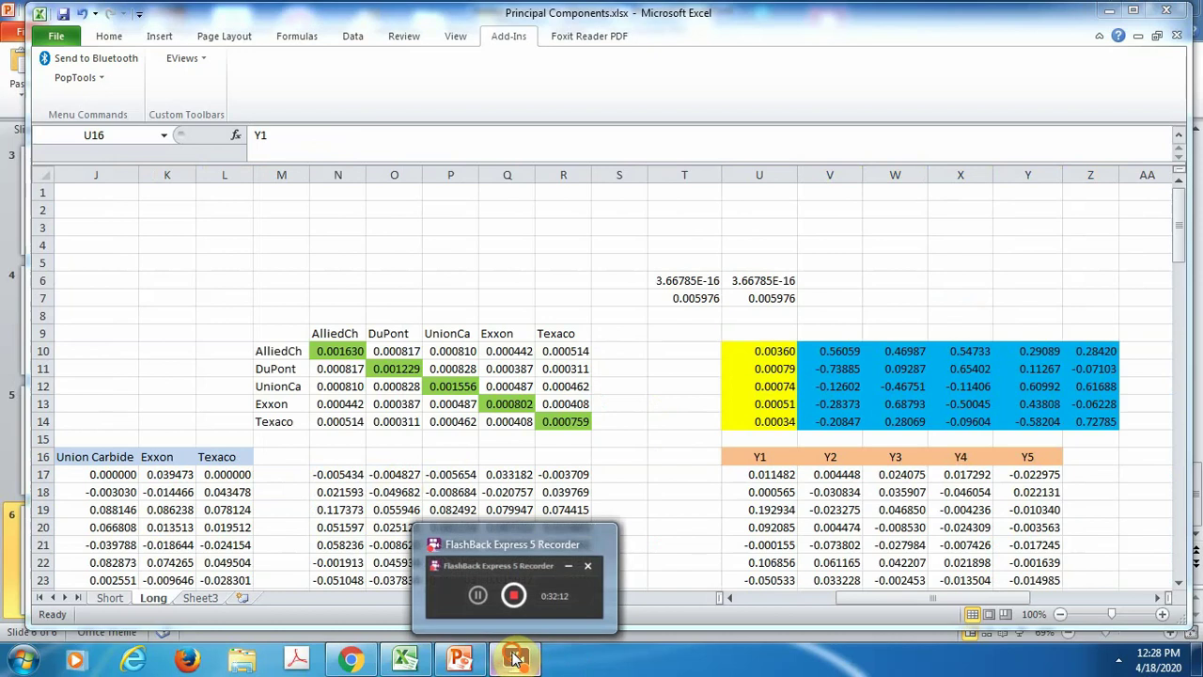